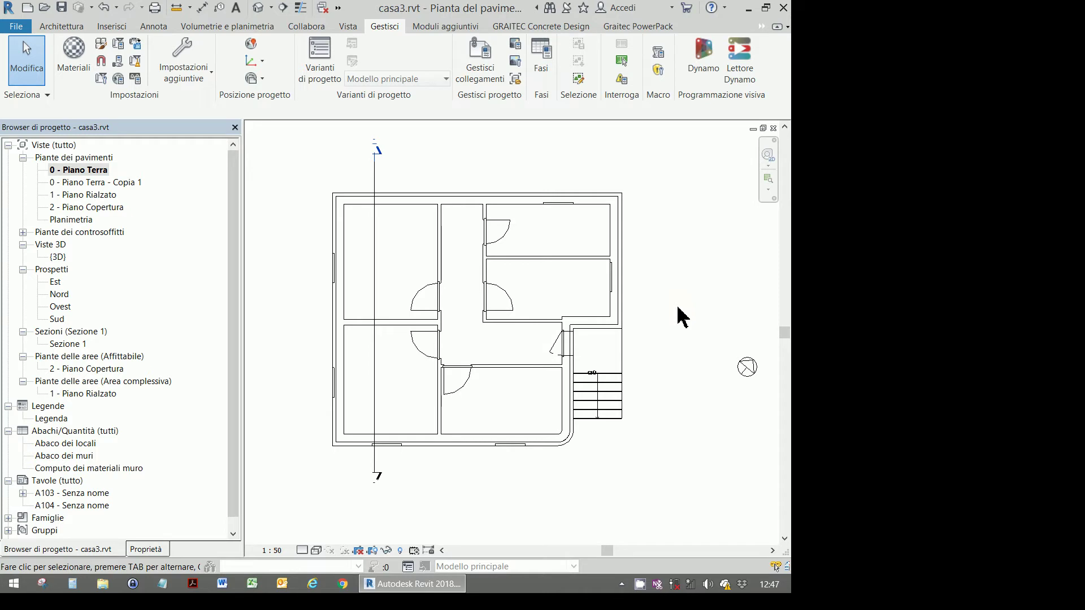
Open the Vista tab's 3D View dropdown to reveal the Animazione walkthrough option
left_click(349, 29)
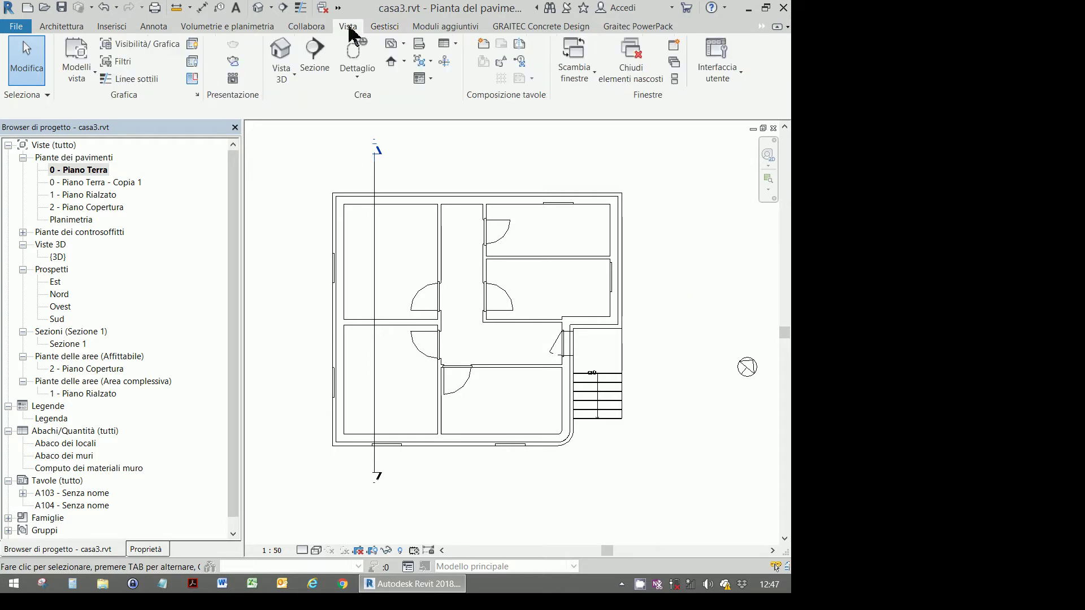
left_click(290, 78)
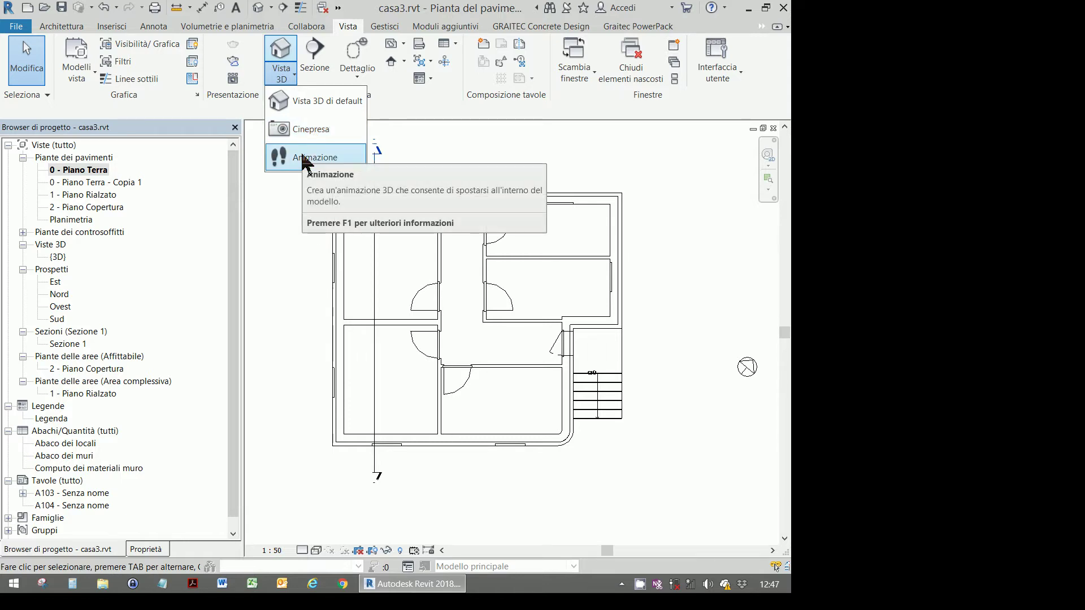
Start a walkthrough at 1.7500 offset with its first keyframe below the house
left_click(303, 158)
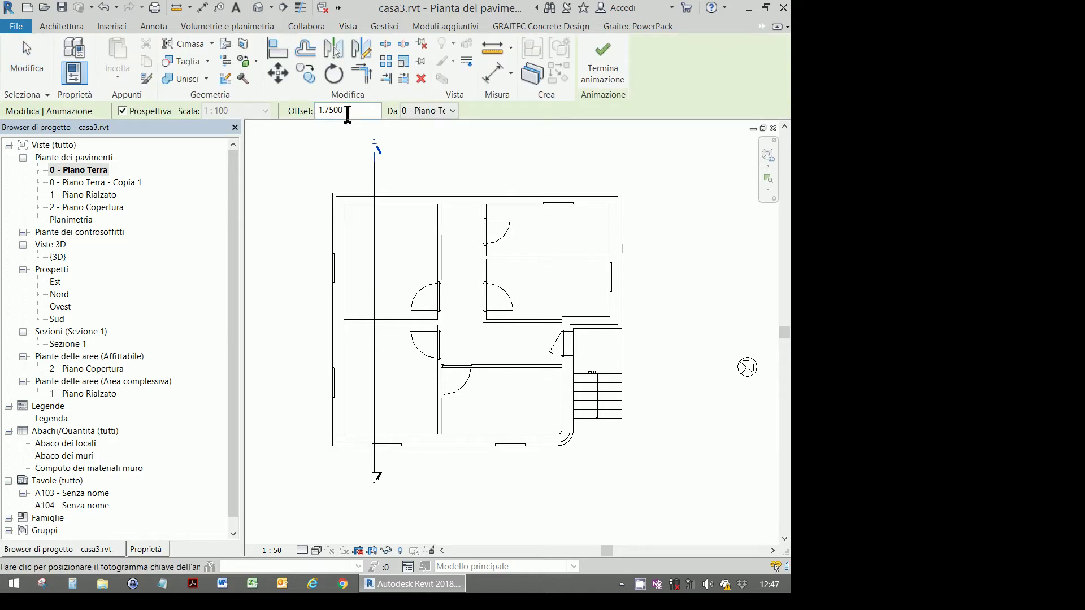
key("shift+Home")
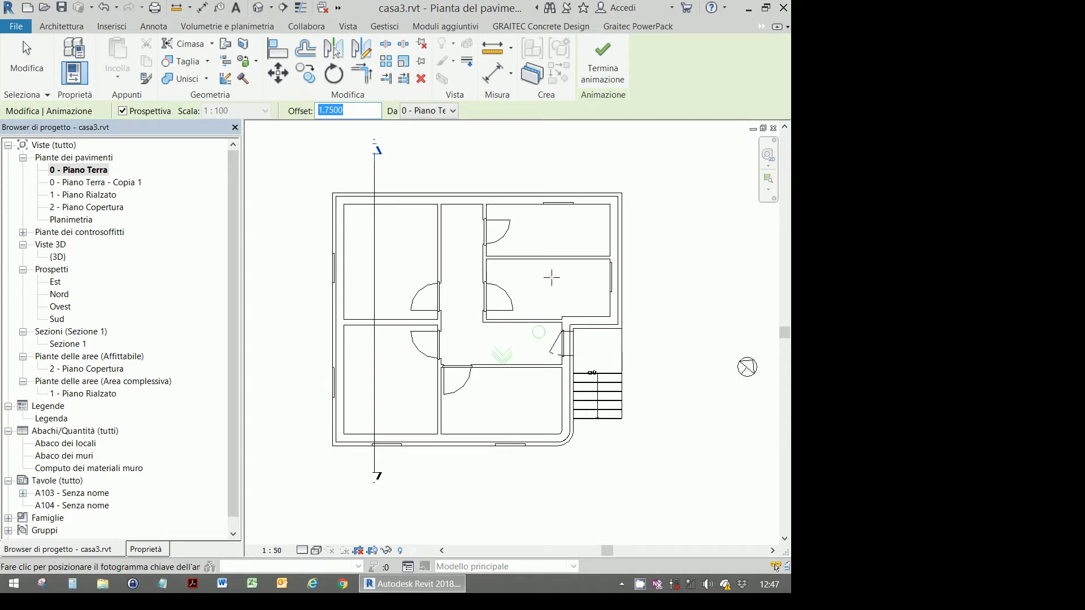
scroll(572, 169, "down", 2)
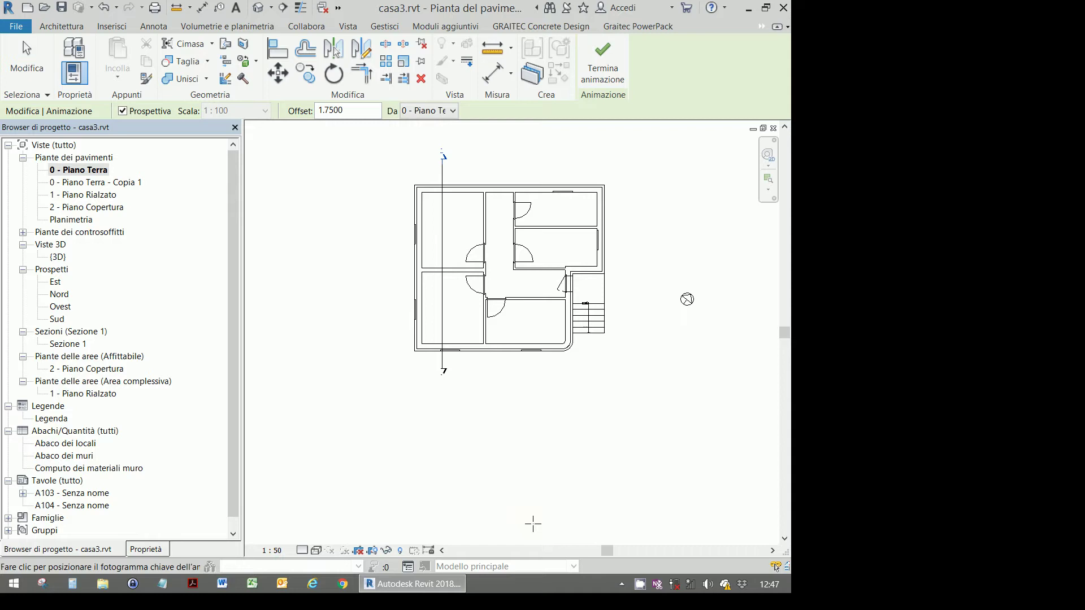
left_click(533, 524)
Add keyframes up the house's right side, past the outside stair to the upper-right corner
left_click(532, 476)
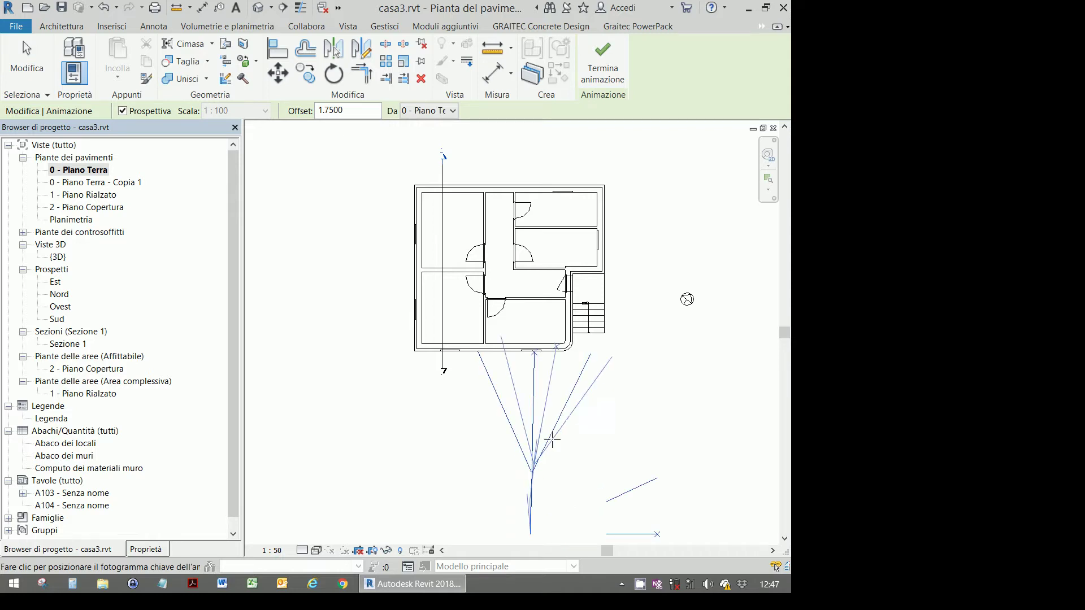
left_click(578, 428)
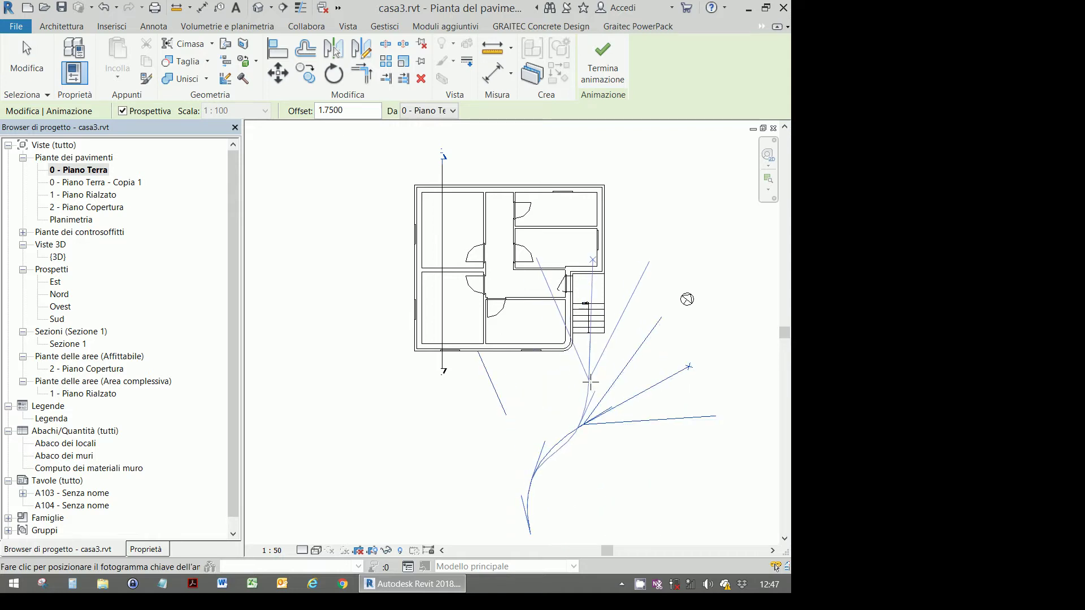
left_click(590, 382)
left_click(638, 323)
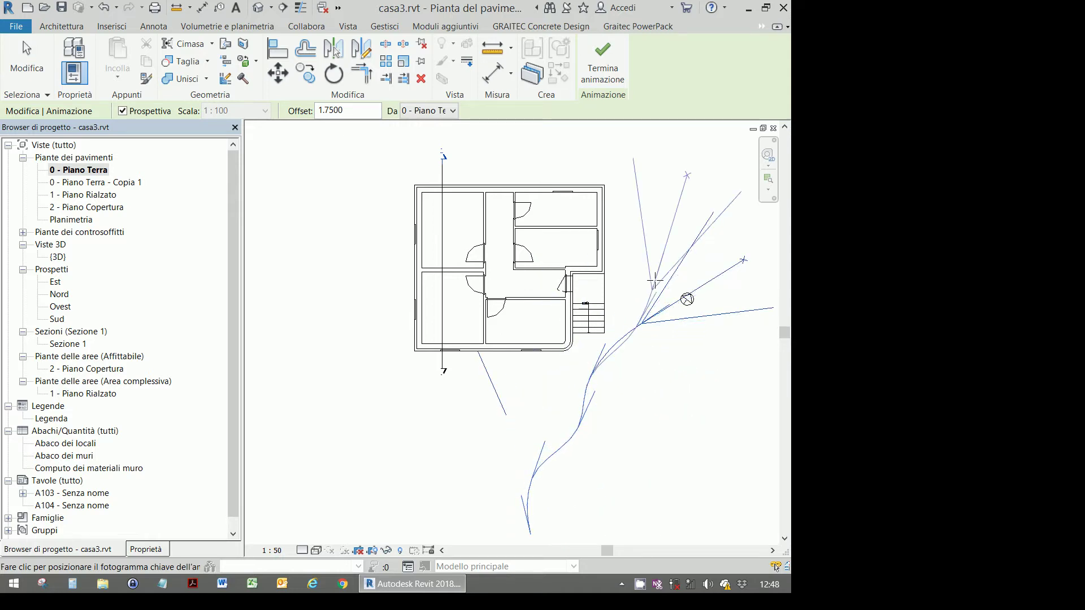
left_click(658, 255)
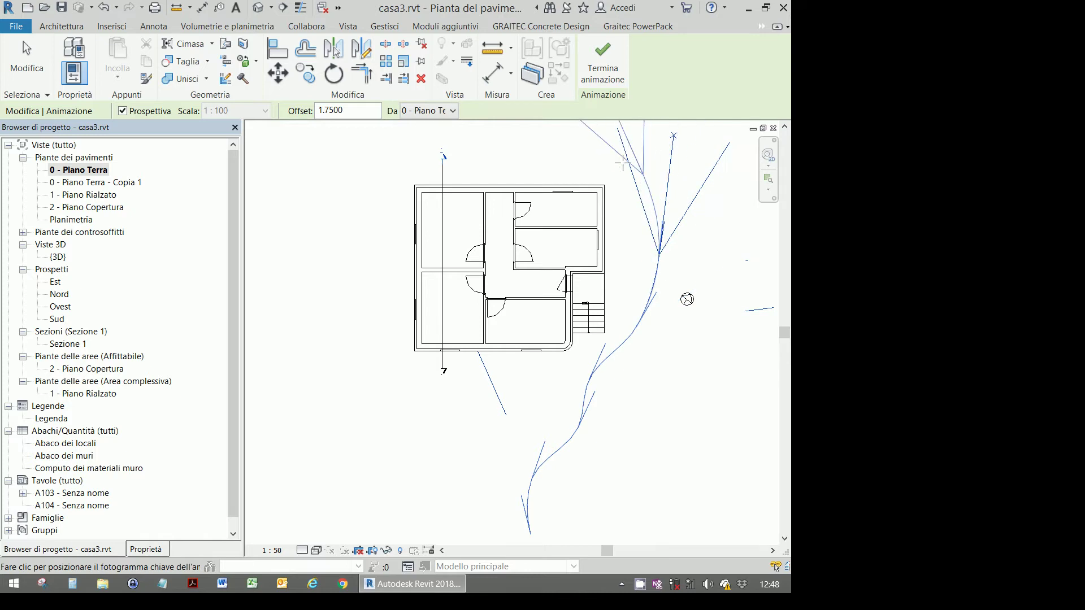
Continue keyframes across the top and down the left side, curving back to face the house
left_click(509, 146)
left_click(385, 142)
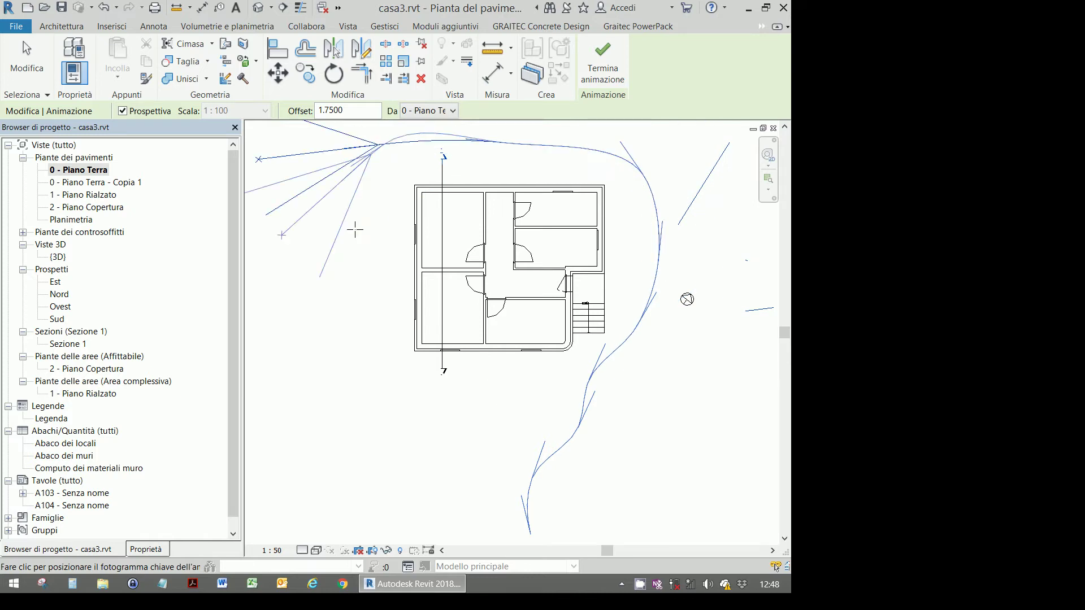
left_click(345, 242)
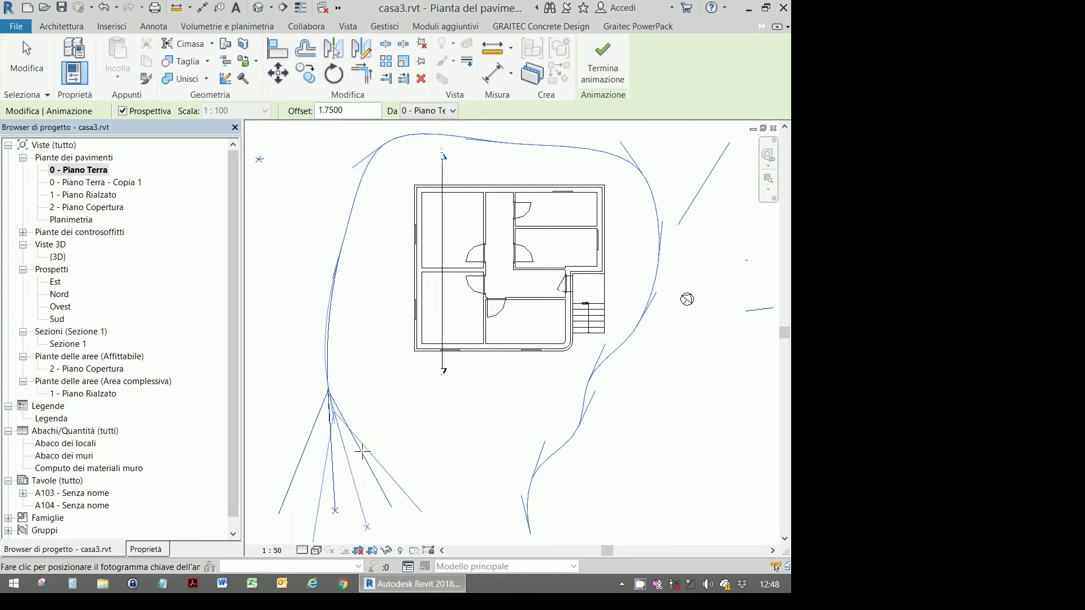
left_click(366, 457)
left_click(444, 431)
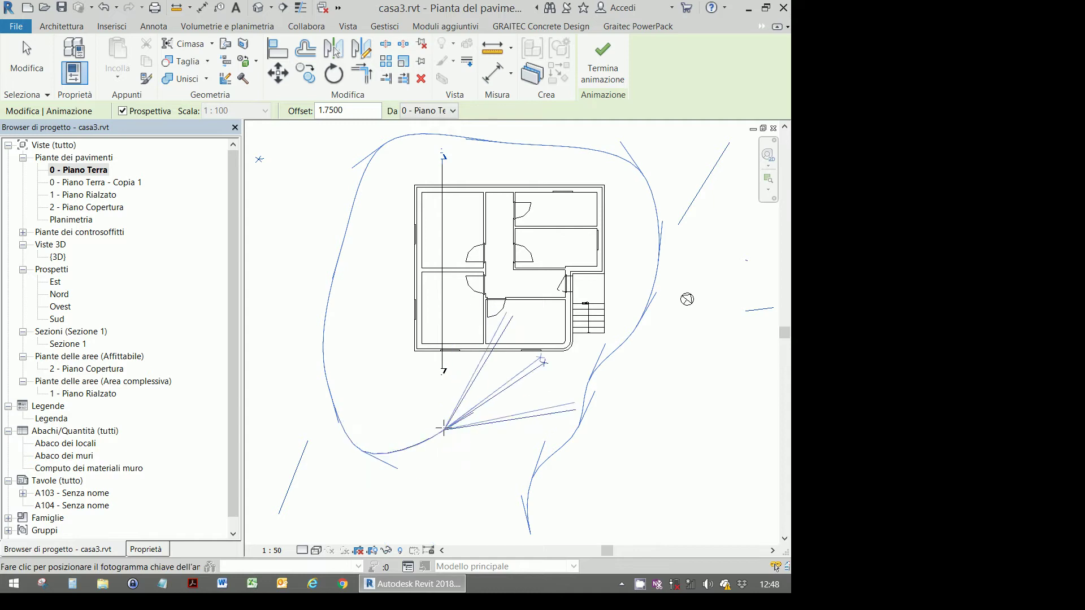
right_click(464, 411)
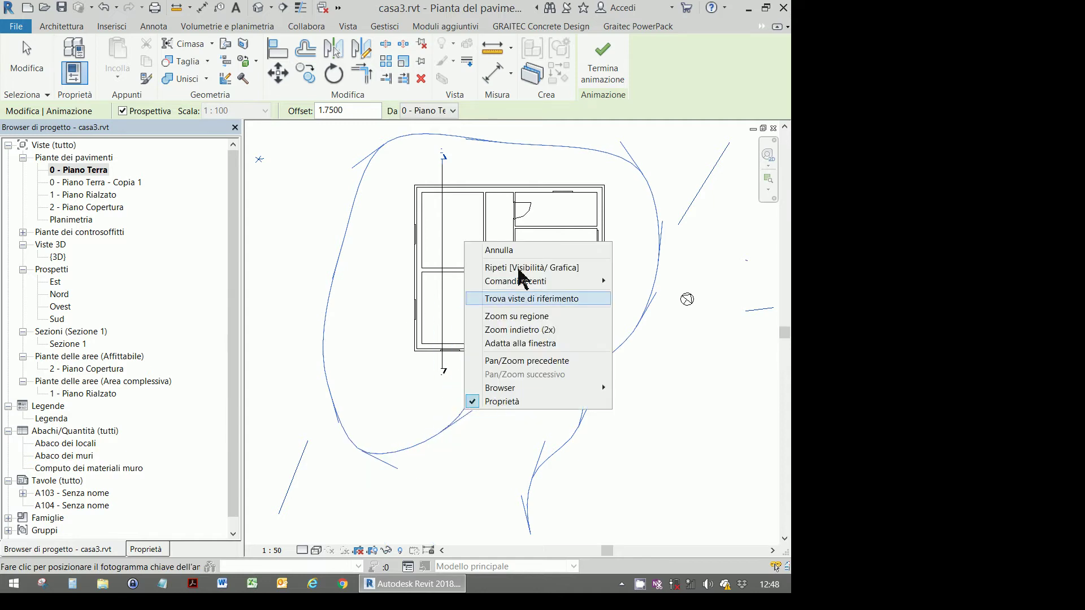
Finish the walkthrough and edit it with Controlli set to Percorso
left_click(520, 256)
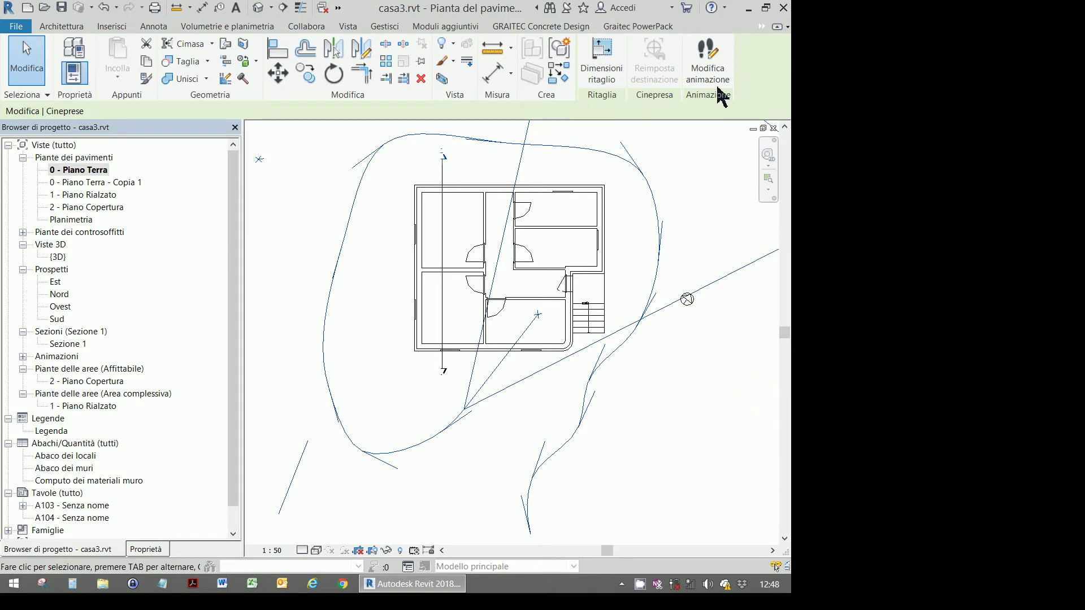
left_click(708, 57)
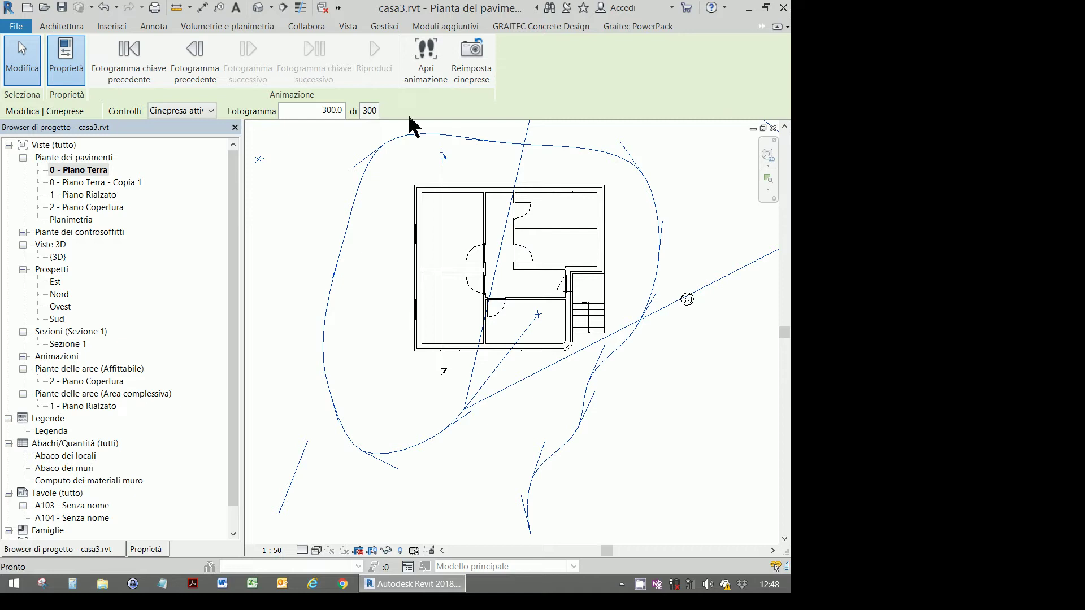
left_click(181, 111)
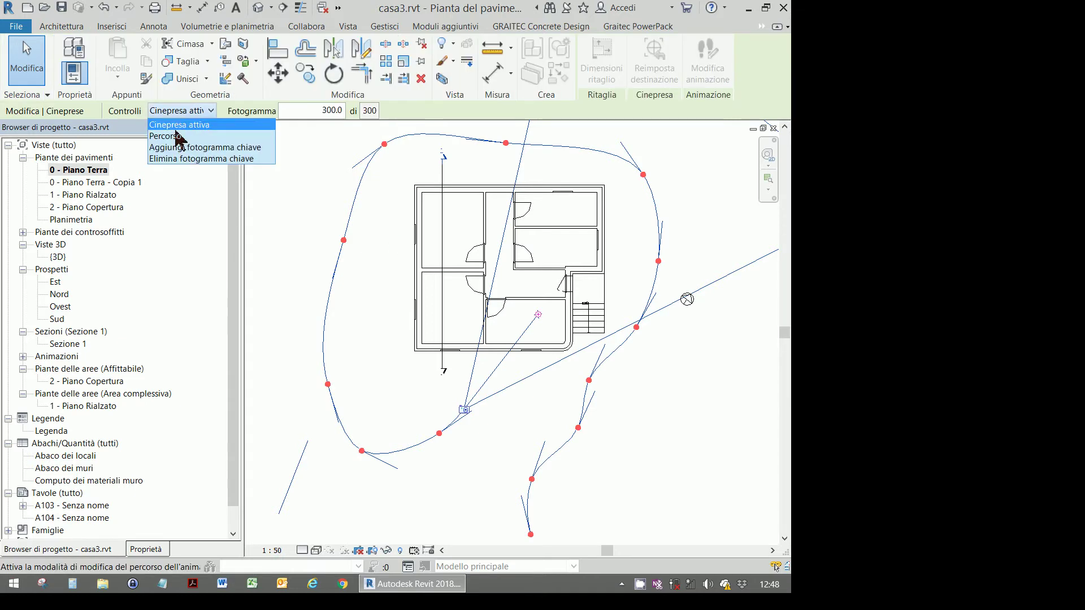
left_click(178, 137)
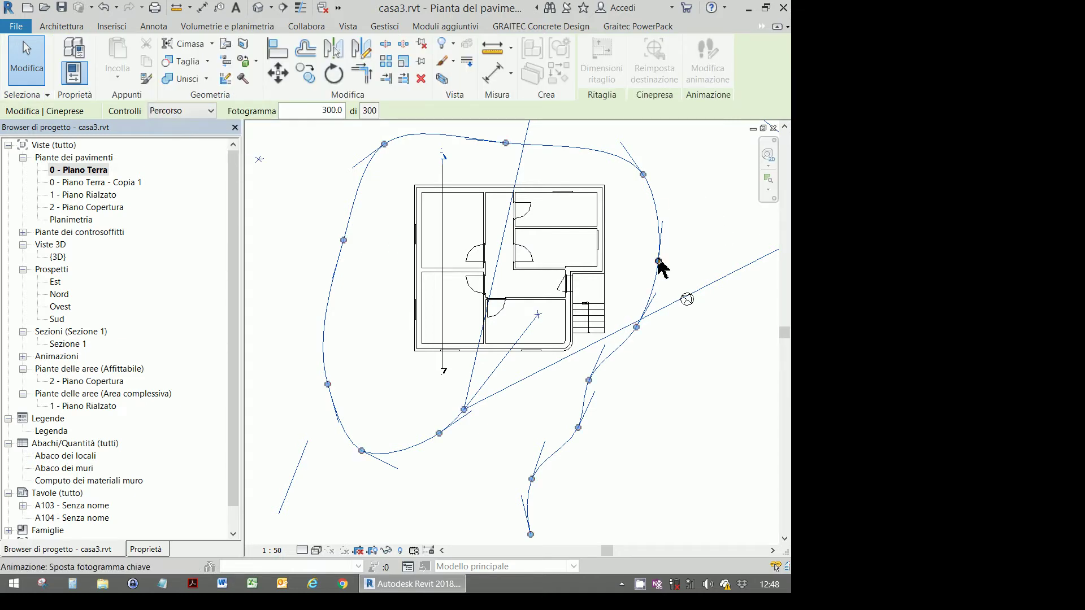
Drag the right and upper-right keyframes outward, then return Controlli to Cinepresa attiva
left_click_drag(658, 261, 670, 257)
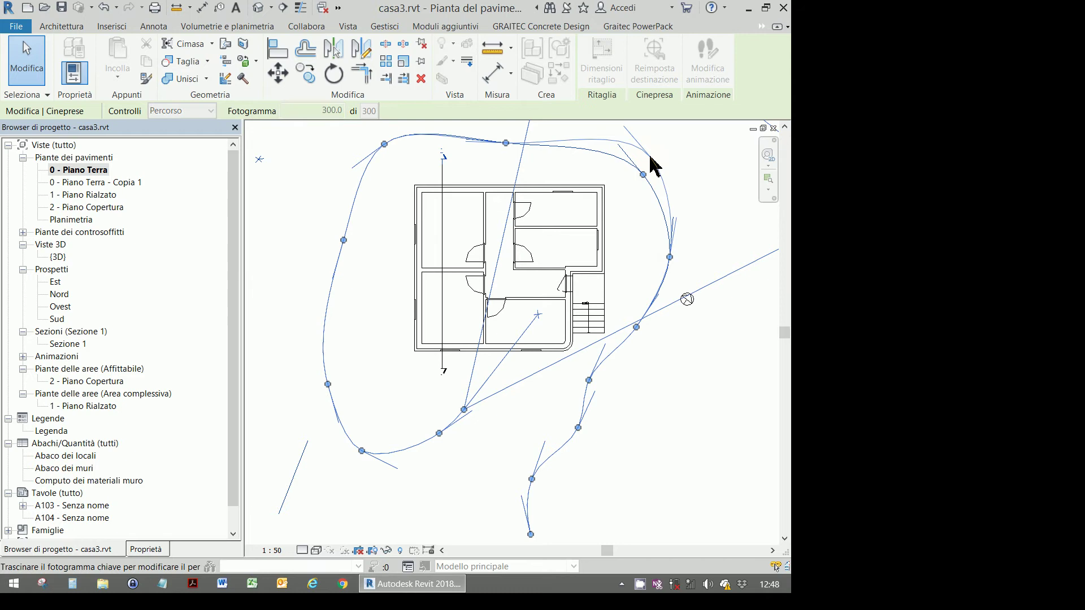
left_click_drag(651, 158, 650, 157)
left_click_drag(508, 143, 506, 140)
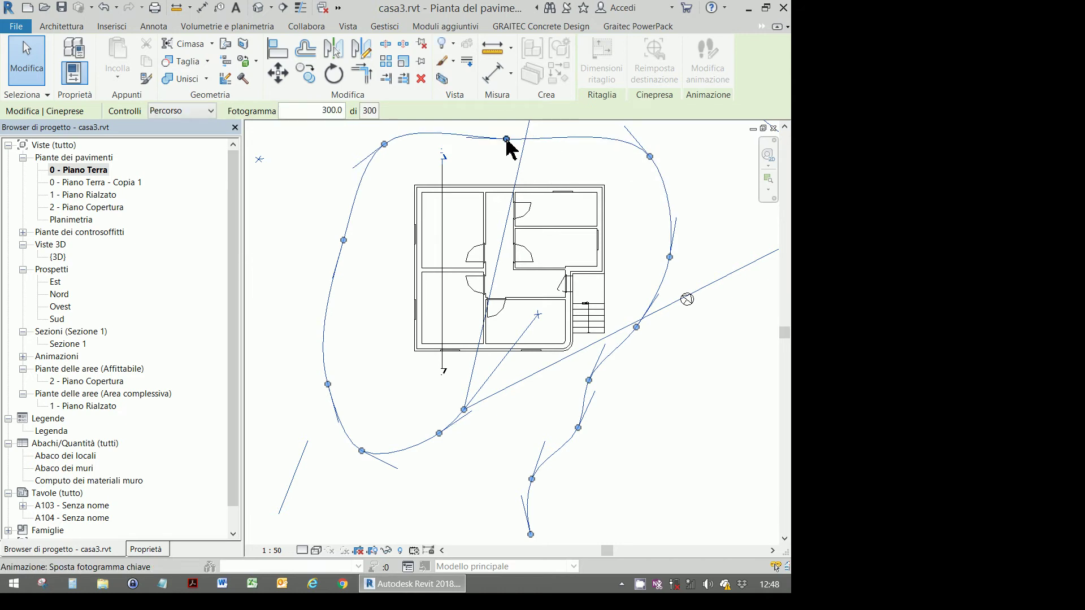
left_click(194, 116)
left_click(180, 126)
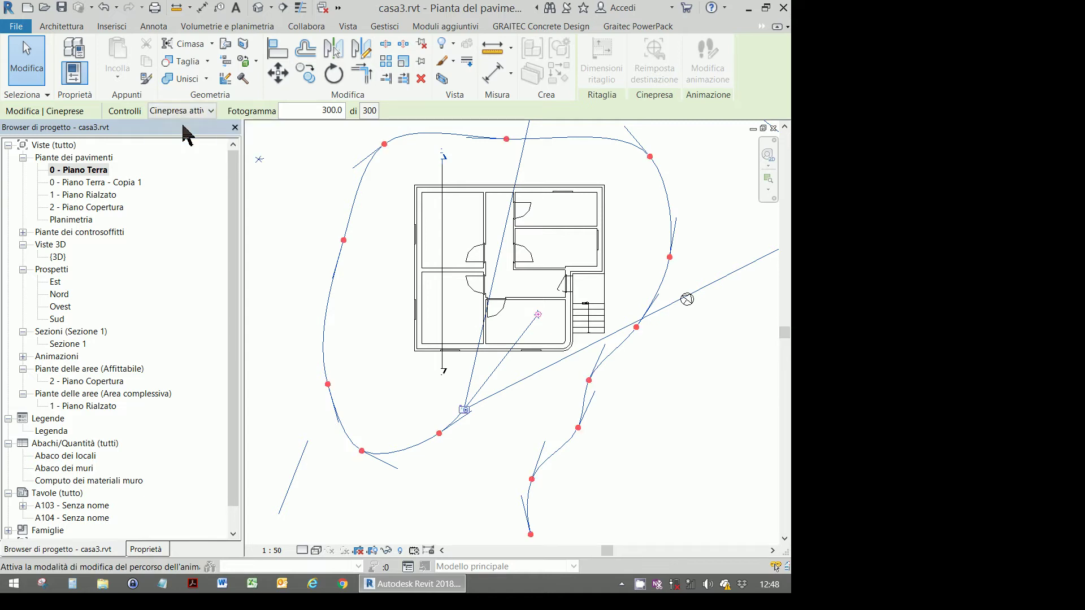
Move the walkthrough camera along the path, then jump it to frame 1
left_click_drag(463, 415, 455, 415)
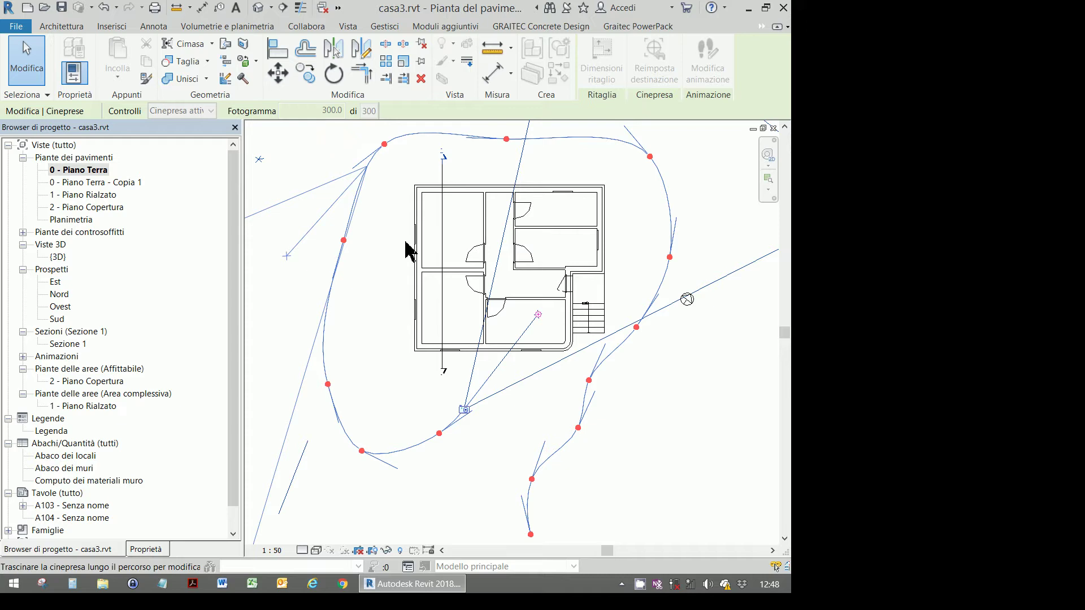
left_click_drag(407, 248, 351, 223)
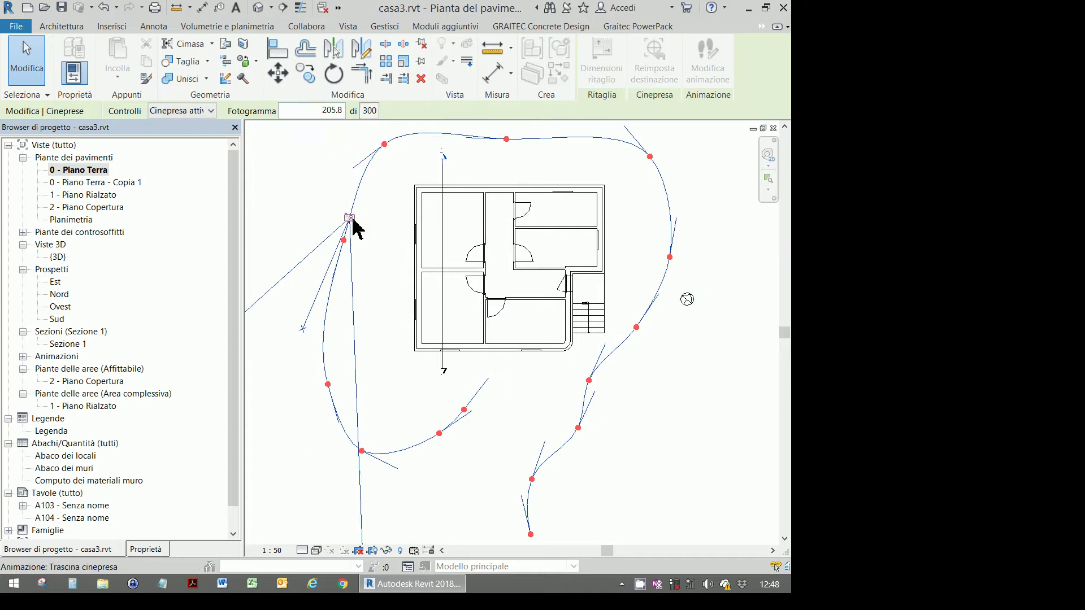
double_click(322, 109)
type("1")
key("Return")
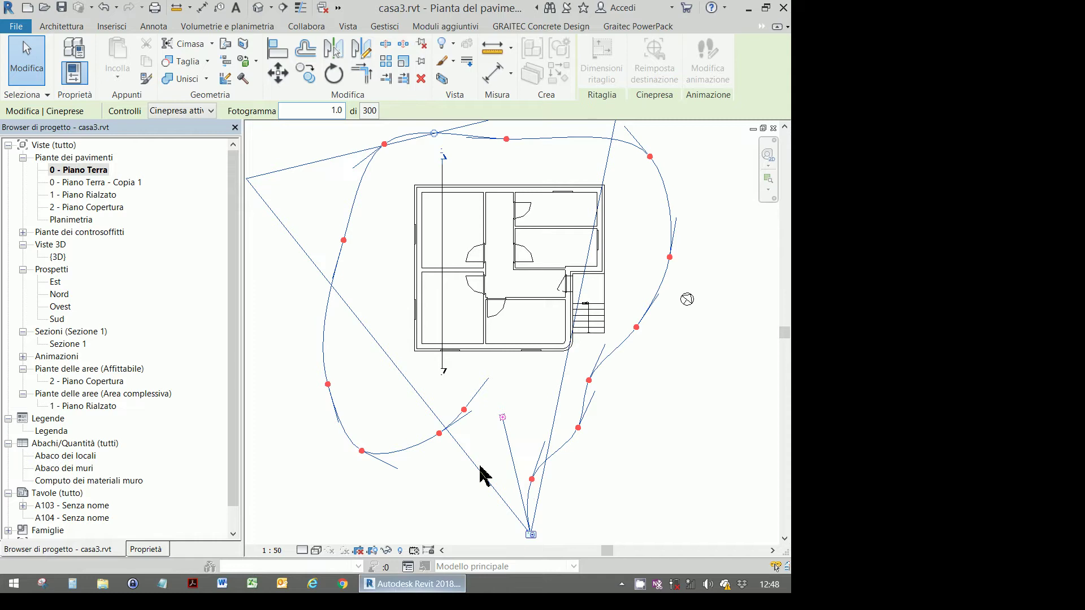
Aim the camera at the house at frame 1 and the following keyframes up to 53.2
left_click_drag(502, 419, 517, 419)
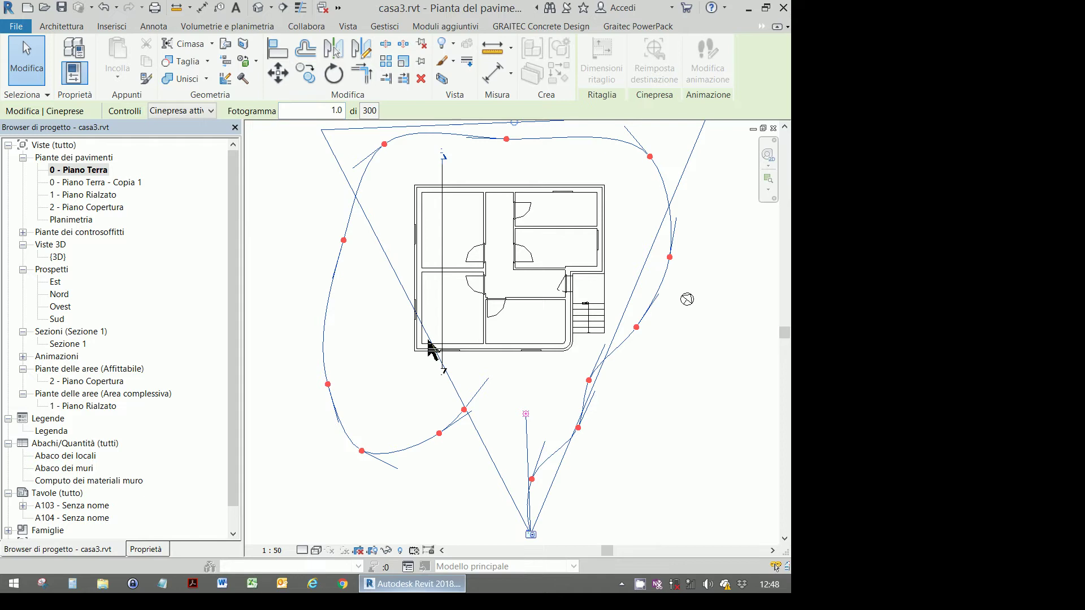
left_click_drag(530, 536, 532, 480)
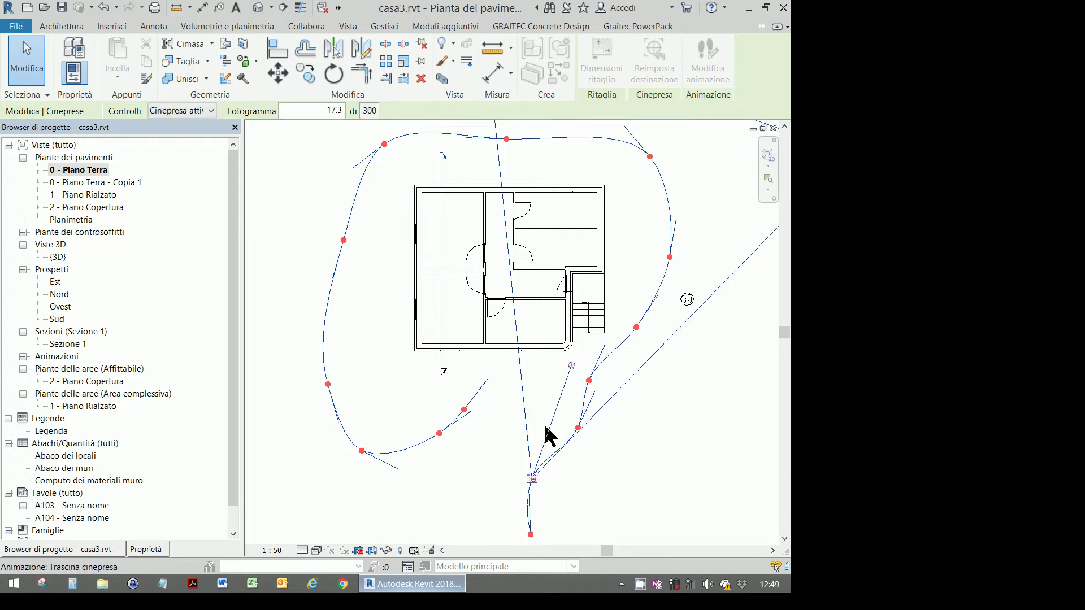
mouse_move(570, 366)
left_mouse_down()
mouse_move(526, 347)
mouse_move(527, 359)
left_mouse_up()
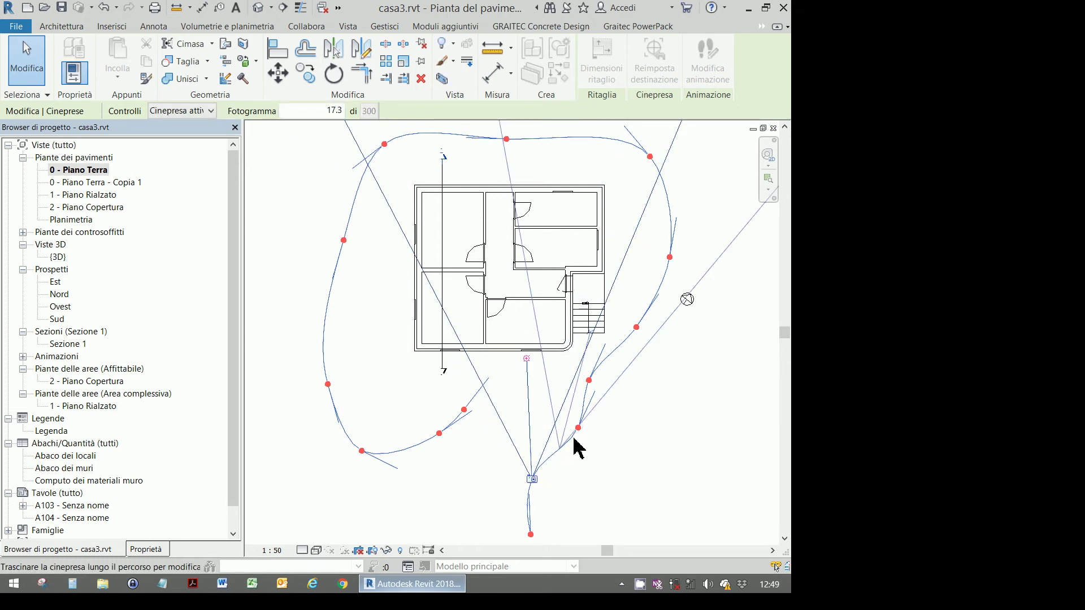
mouse_move(581, 436)
left_mouse_down()
mouse_move(615, 351)
mouse_move(609, 313)
mouse_move(557, 315)
left_mouse_up()
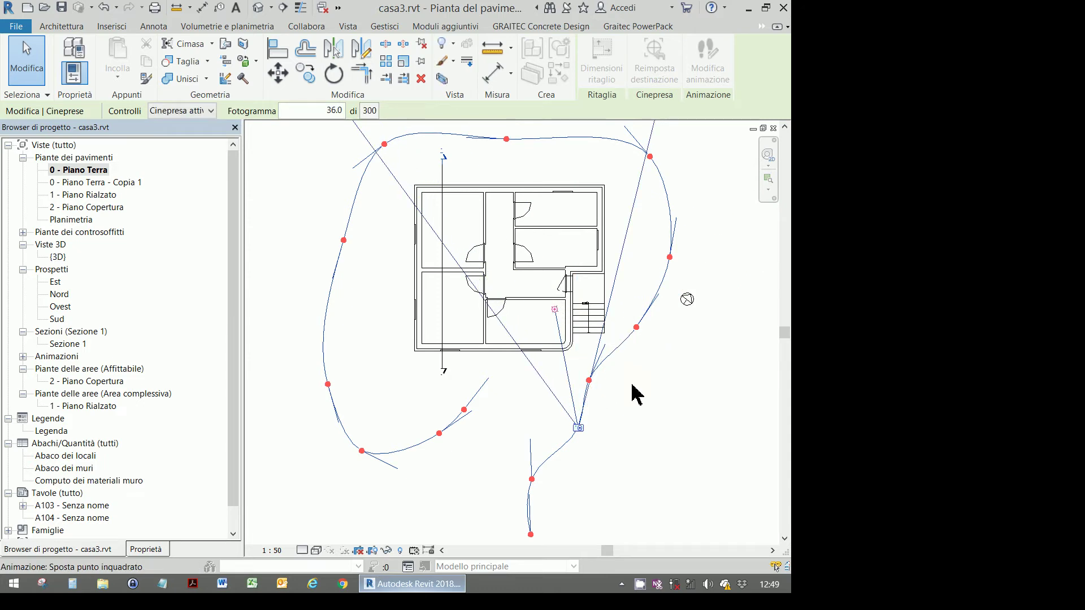
left_click_drag(581, 431, 598, 371)
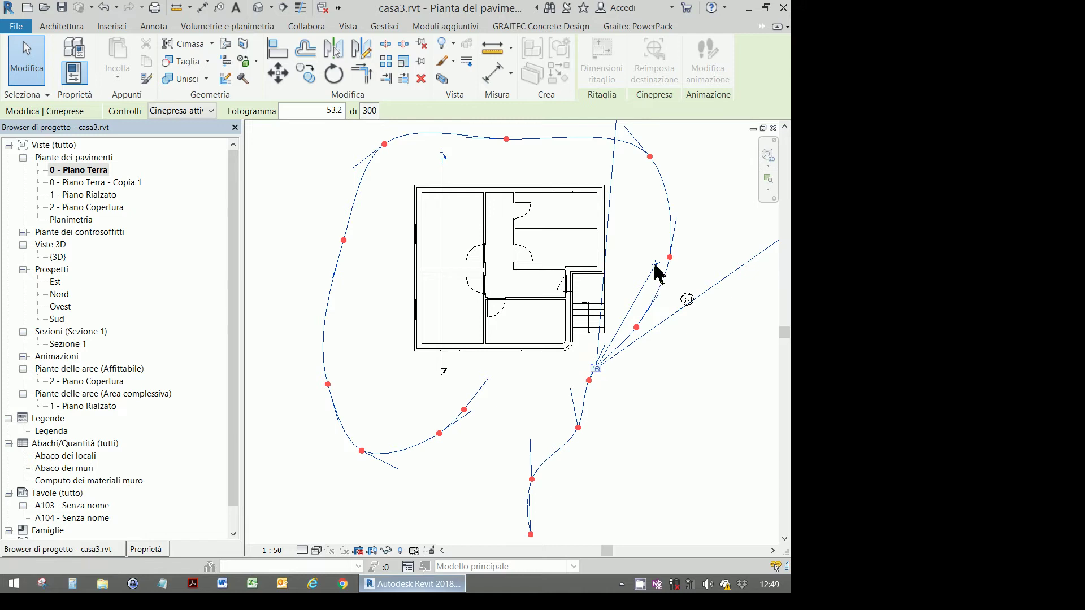
key("Escape")
Keep editing and re-aim the camera at the house at the keyframes around frames 49.3 and 69.0
left_click(500, 299)
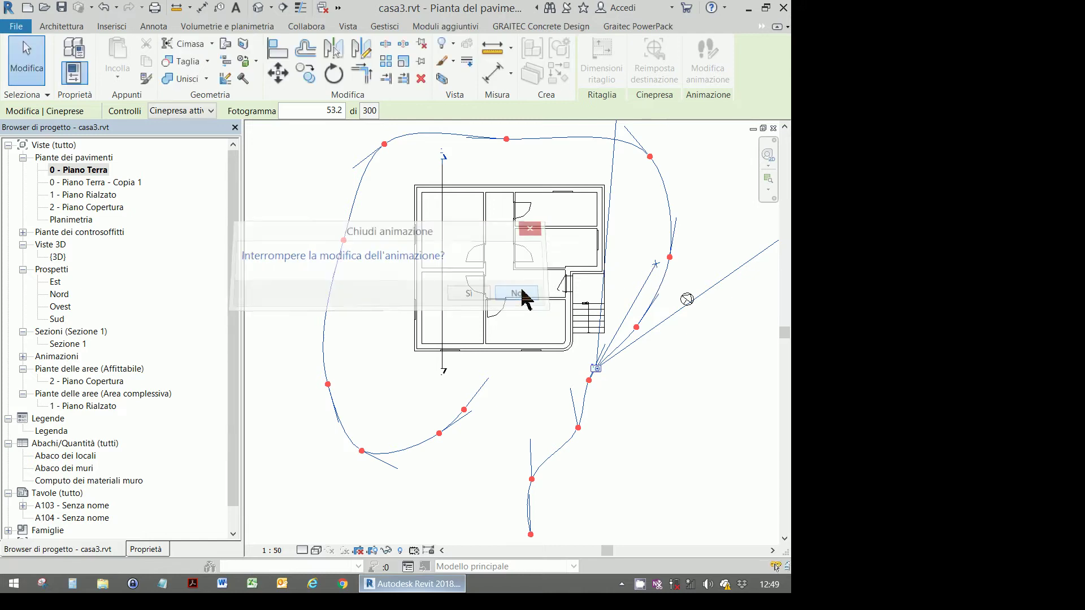
key("Escape")
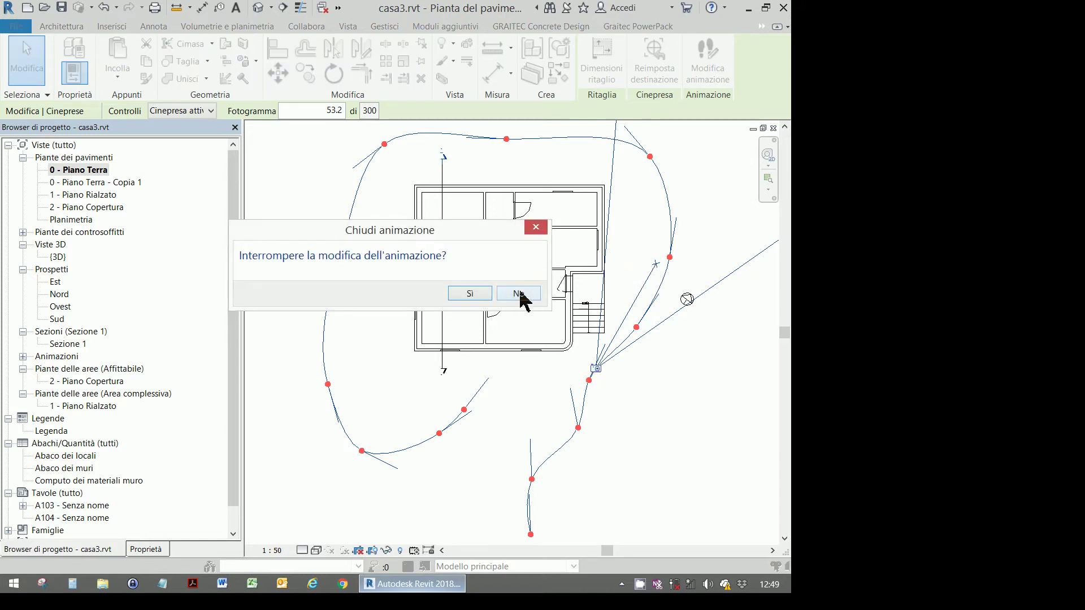
left_click(519, 294)
left_click_drag(594, 370, 594, 380)
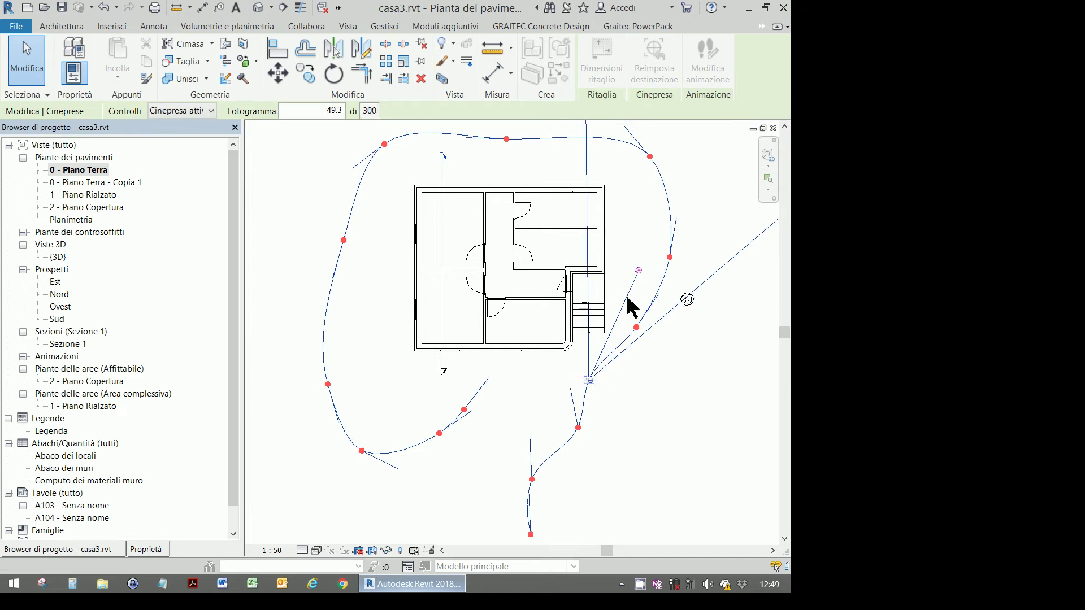
left_click_drag(639, 270, 574, 273)
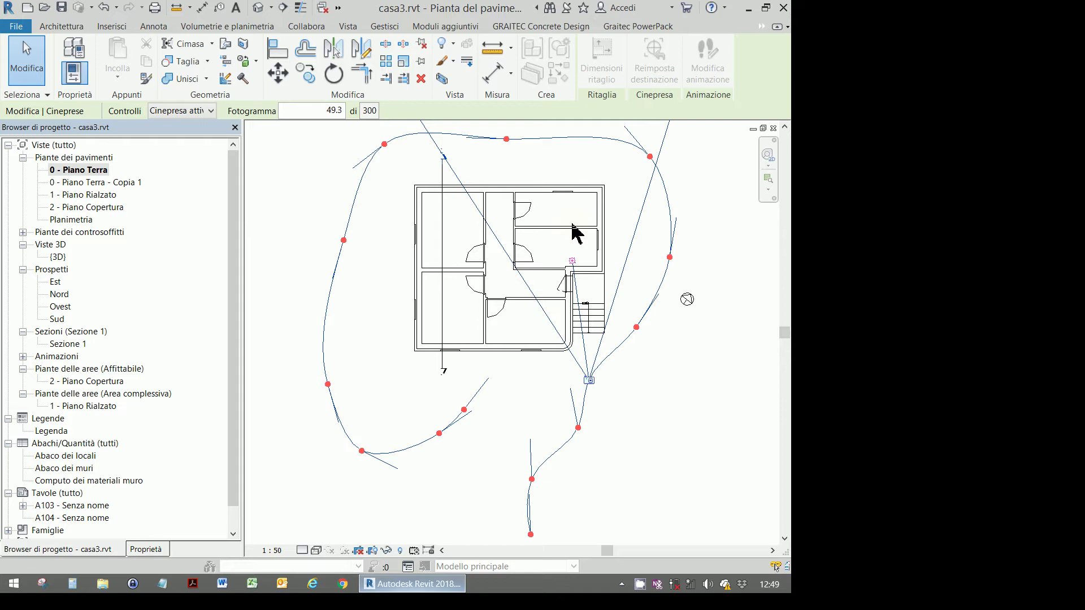
left_click_drag(589, 383, 637, 337)
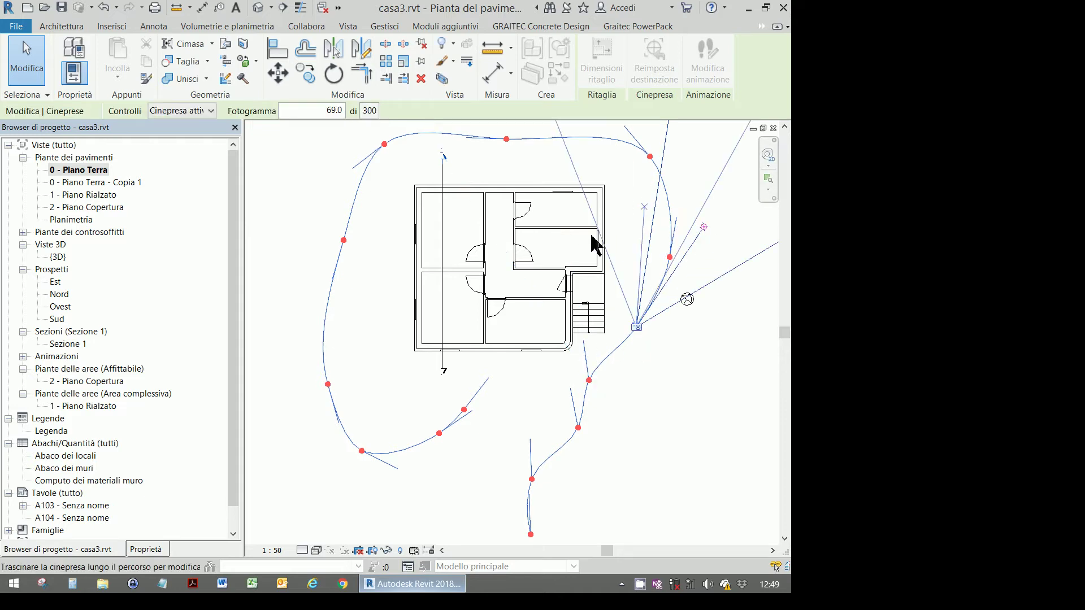
left_click_drag(571, 270, 572, 302)
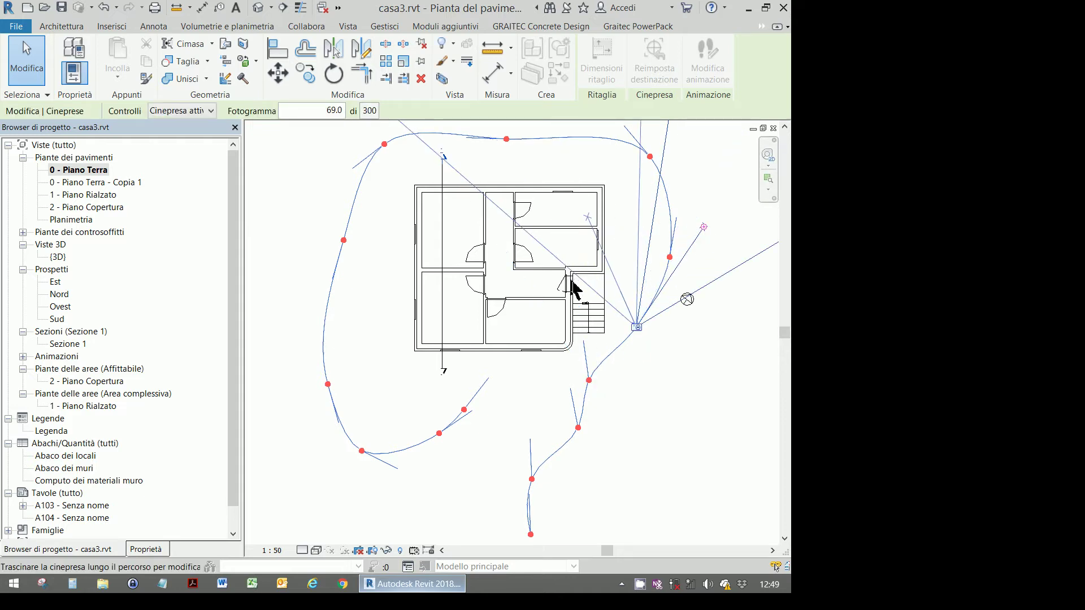
Move the camera to frames 90.3 and 115.9 and swing its view across the house
key("Escape")
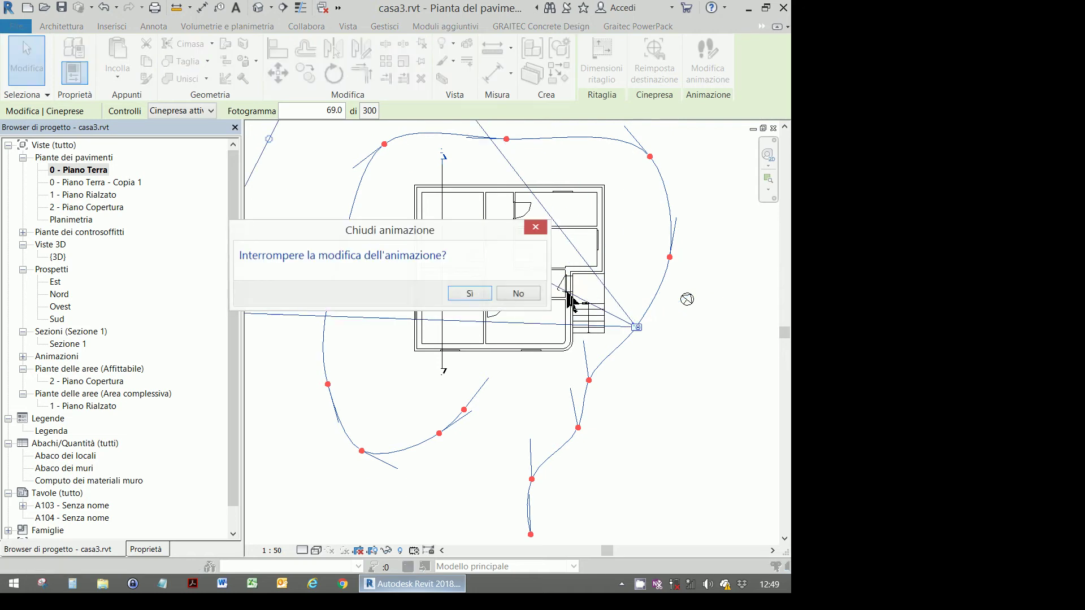
left_click(519, 293)
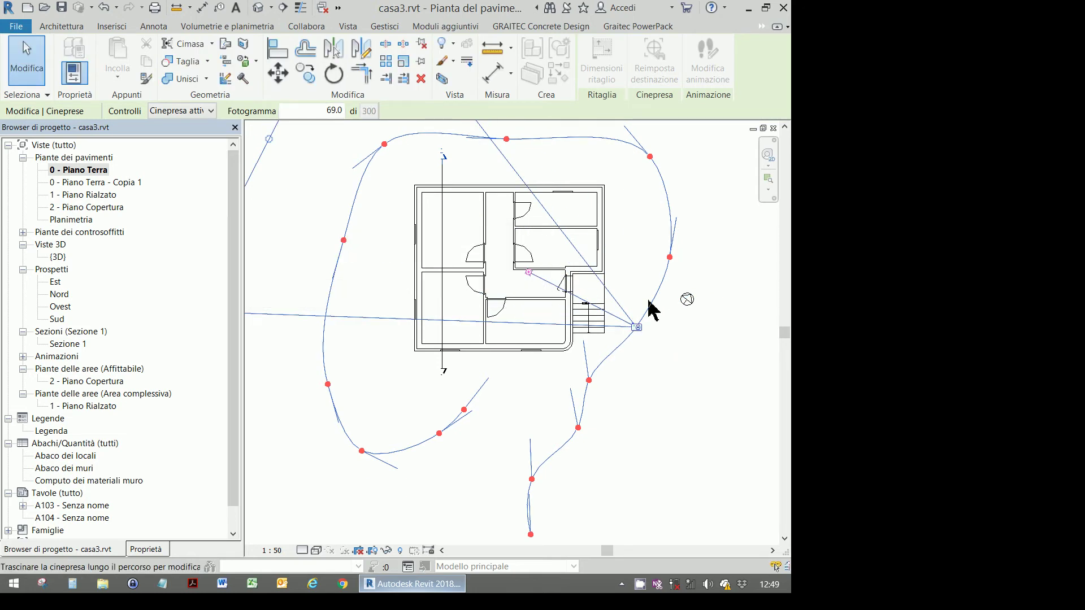
mouse_move(670, 266)
left_mouse_down()
mouse_move(690, 142)
mouse_move(579, 277)
mouse_move(616, 311)
mouse_move(625, 284)
mouse_move(602, 261)
mouse_move(672, 218)
left_mouse_up()
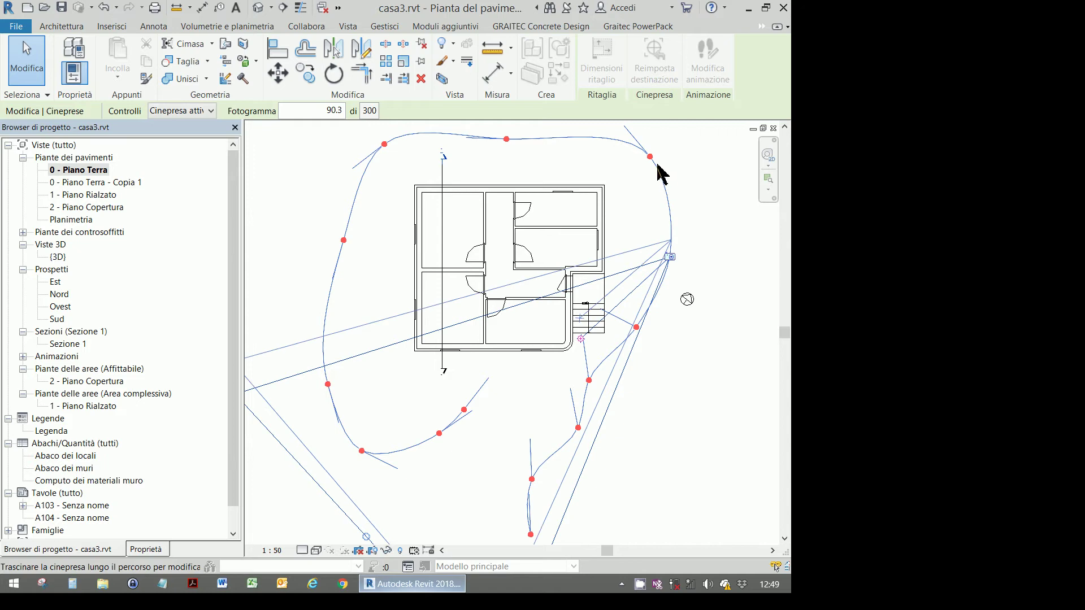
left_click_drag(662, 173, 649, 164)
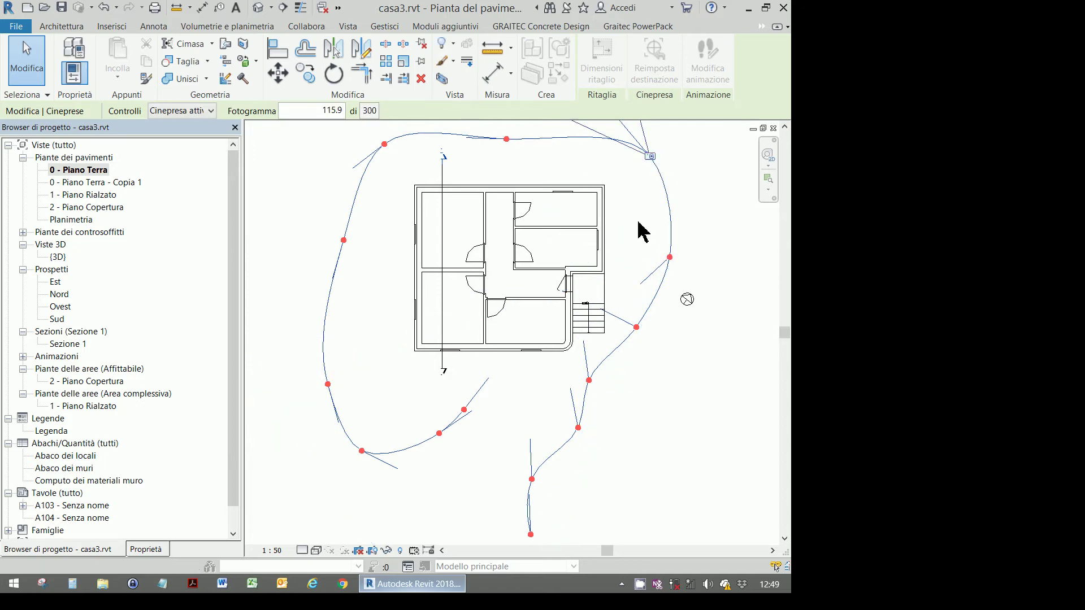
scroll(640, 227, "down", 2)
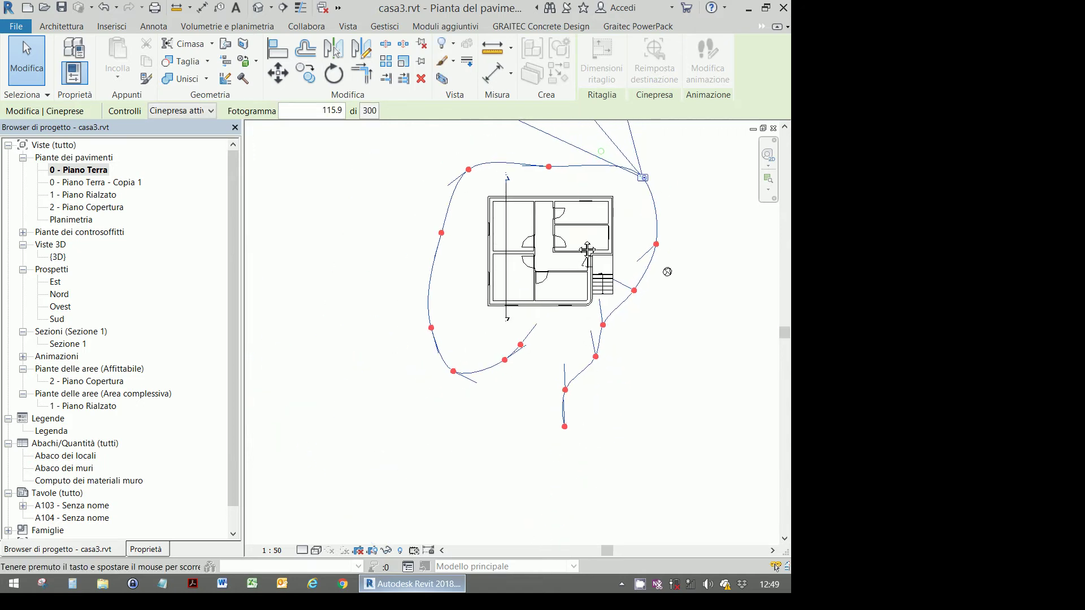
middle_click_drag(588, 250, 564, 340)
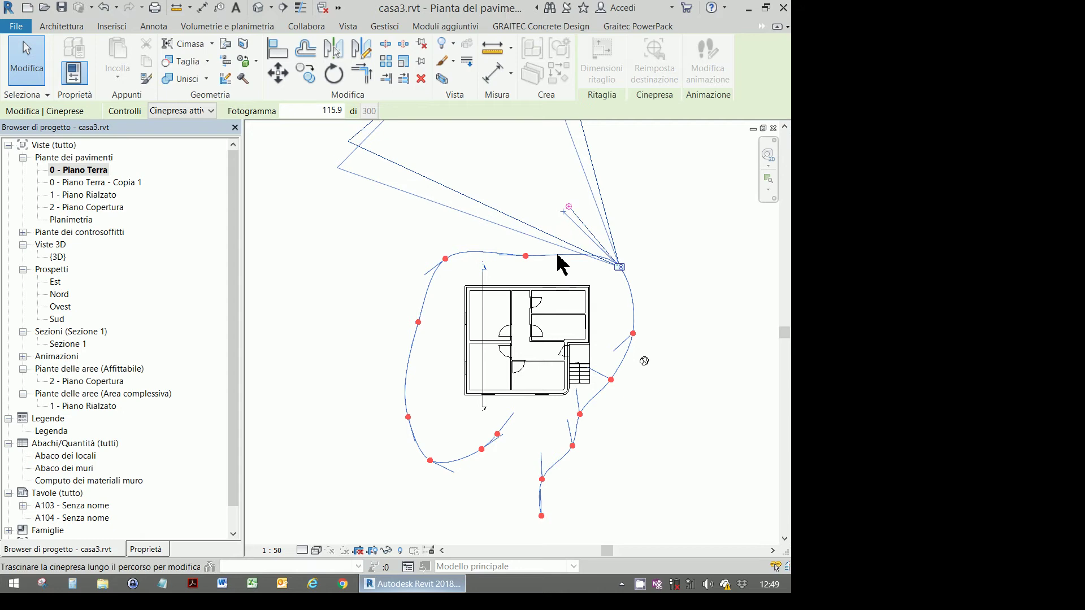
mouse_move(563, 264)
left_mouse_down()
mouse_move(588, 356)
mouse_move(525, 300)
mouse_move(545, 325)
left_mouse_up()
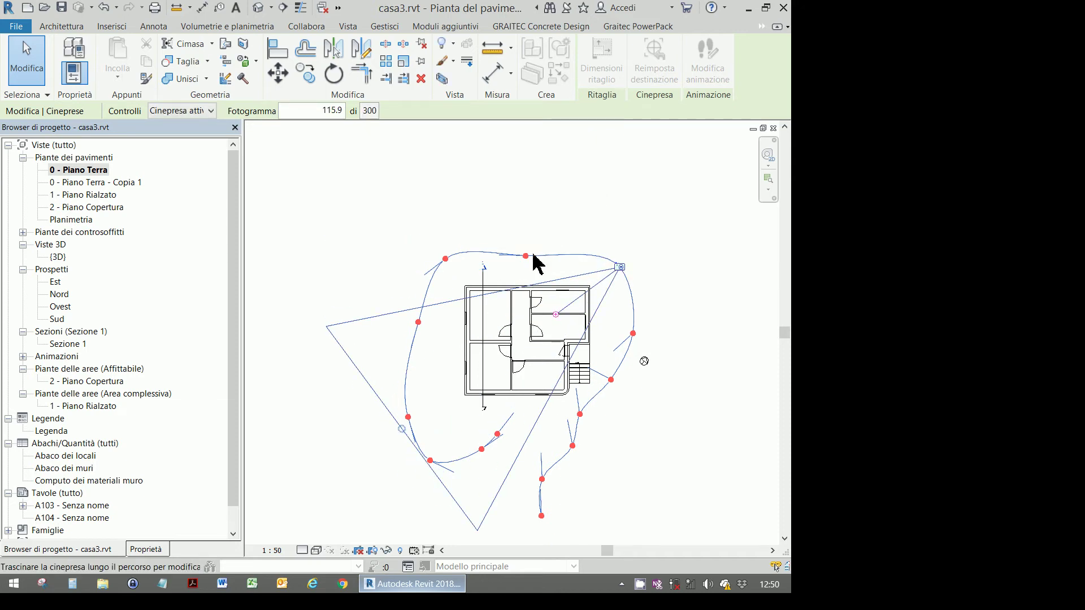
Aim the camera toward the house at frames 153.0 and 184.8
mouse_move(537, 263)
left_mouse_down()
mouse_move(452, 266)
mouse_move(470, 305)
mouse_move(508, 341)
mouse_move(533, 352)
mouse_move(529, 343)
left_mouse_up()
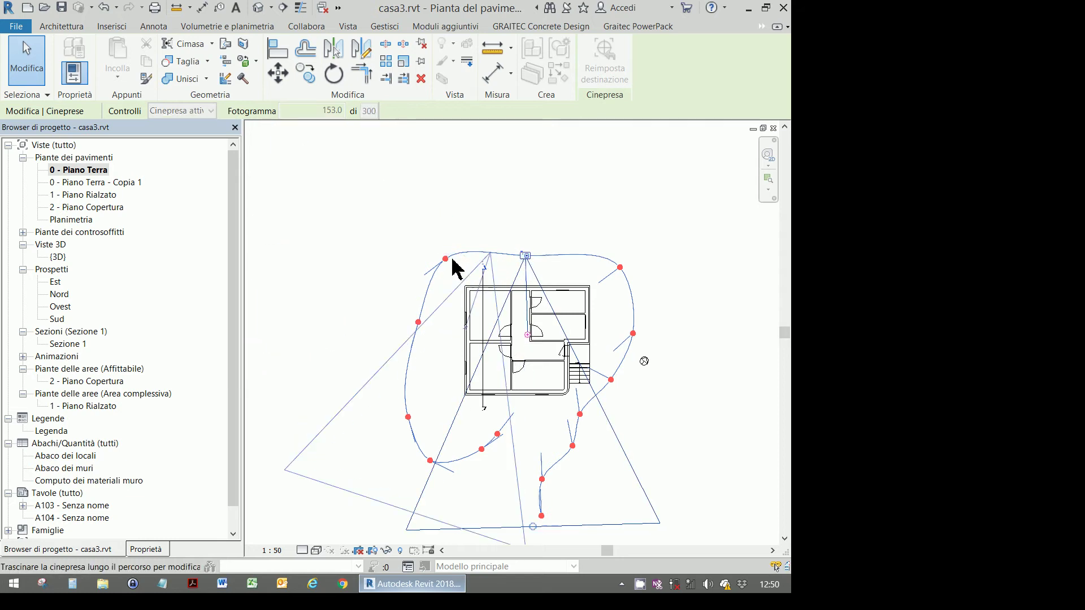
left_click_drag(456, 269, 444, 267)
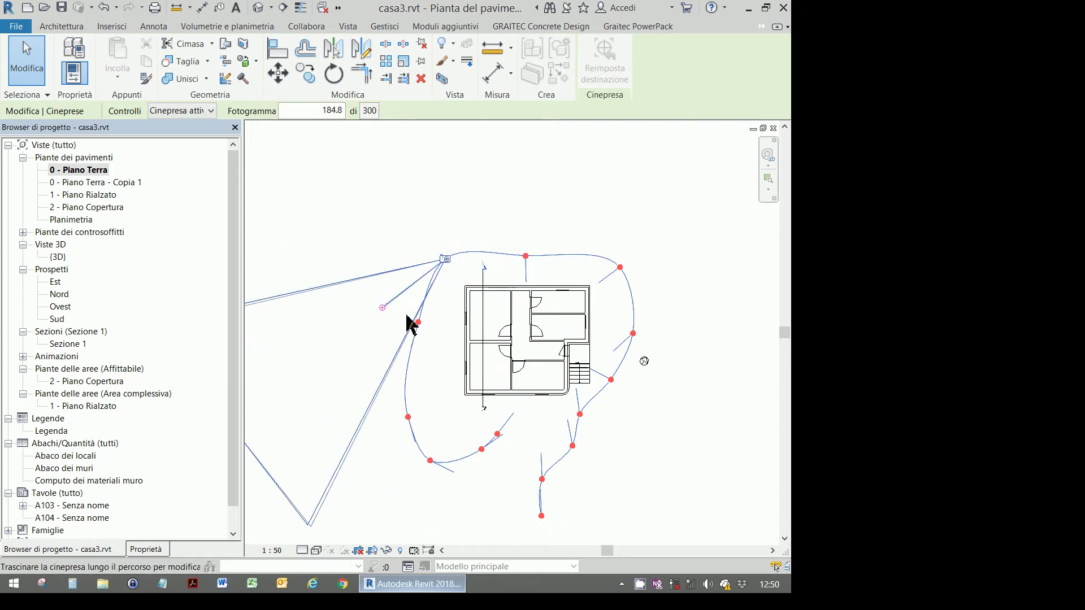
left_click_drag(493, 338, 516, 335)
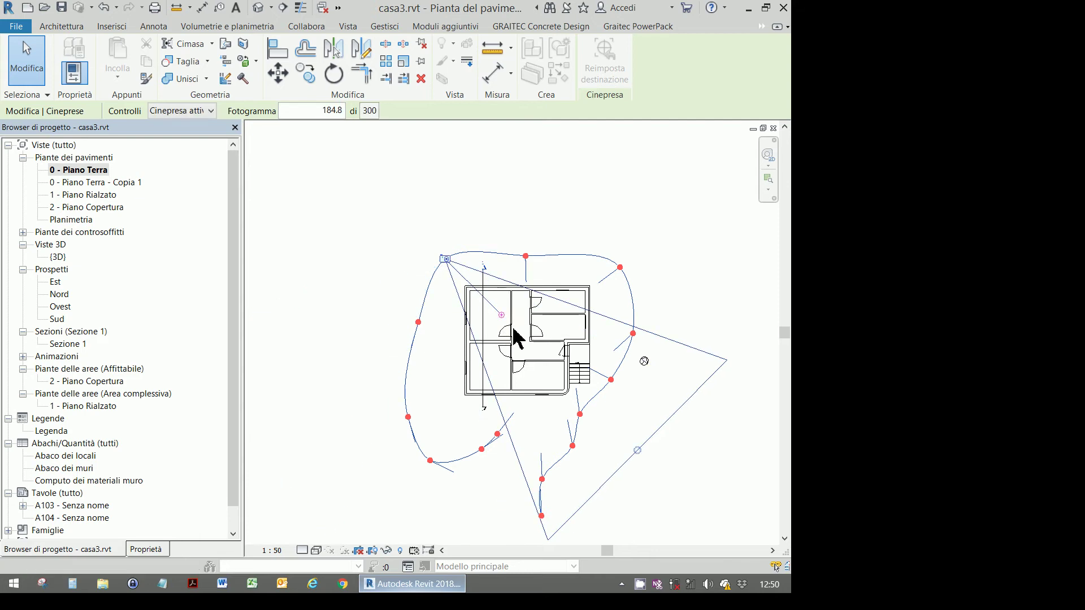
left_click_drag(450, 263, 423, 320)
mouse_move(457, 390)
left_mouse_down()
mouse_move(523, 313)
mouse_move(528, 342)
left_mouse_up()
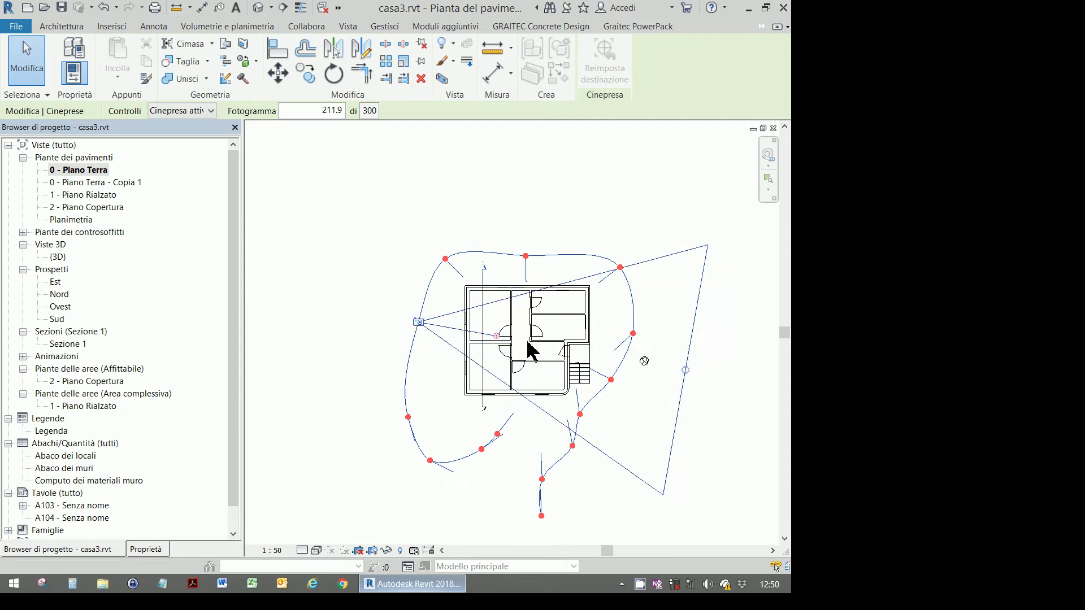
Re-aim the camera up-right toward the house at frames 251.9 and 270.4
left_click_drag(420, 323, 421, 413)
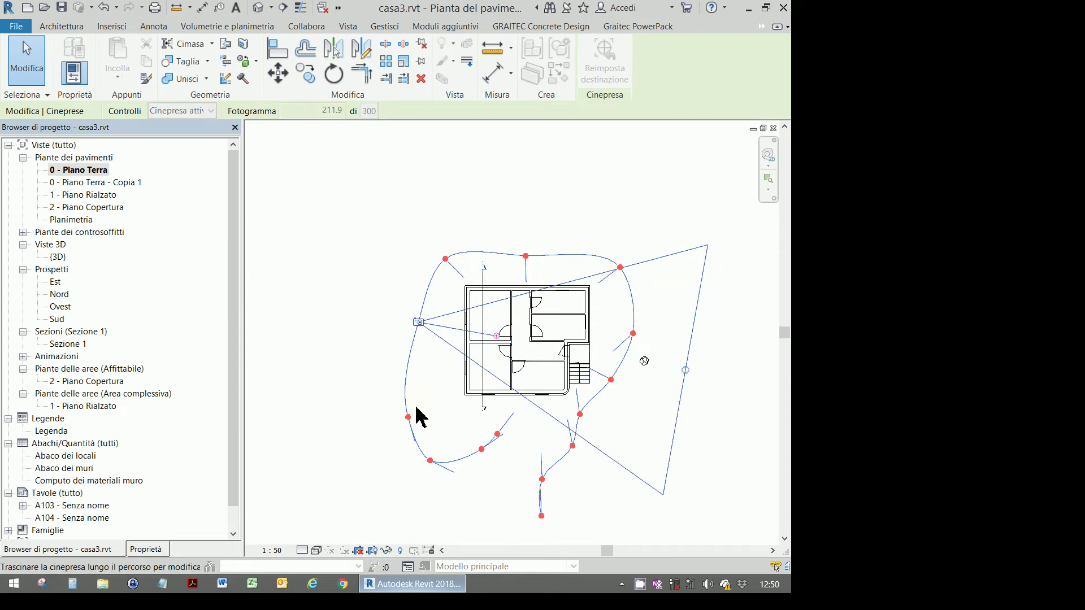
left_click_drag(418, 323, 413, 431)
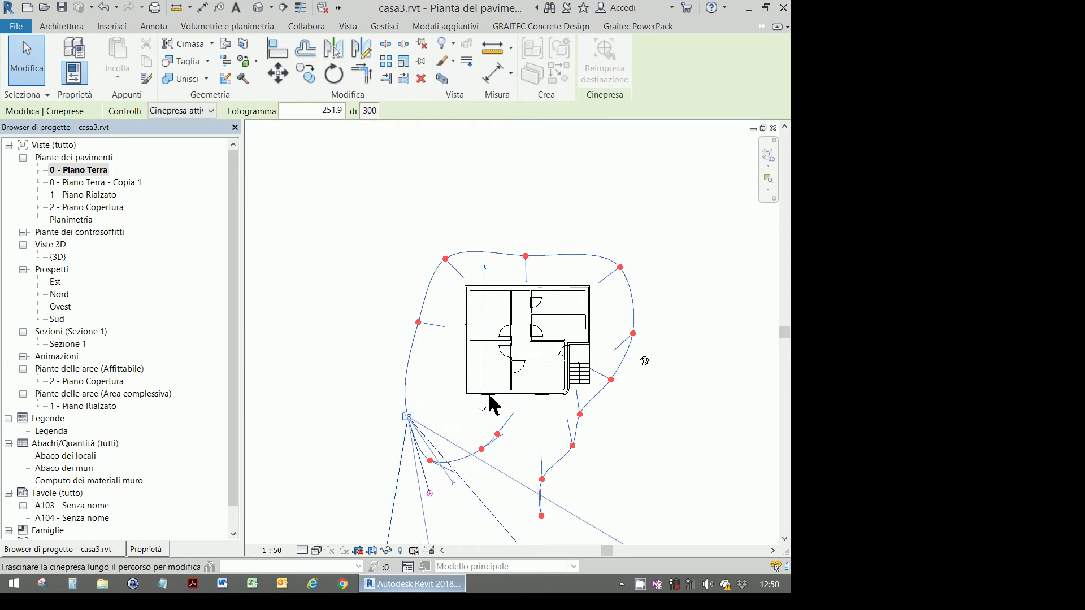
left_click_drag(494, 384, 489, 344)
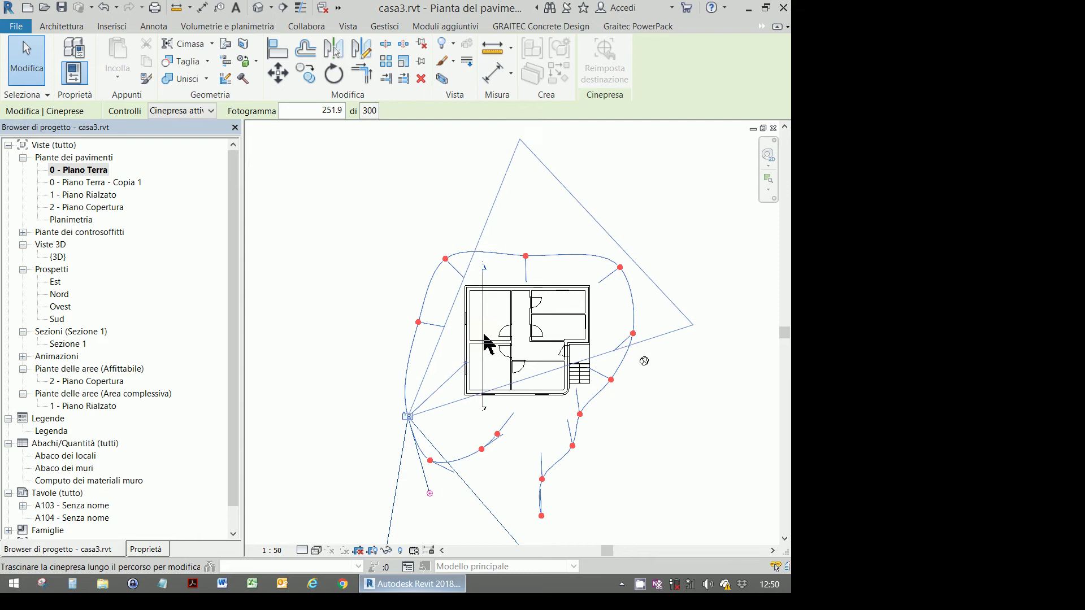
key("Escape")
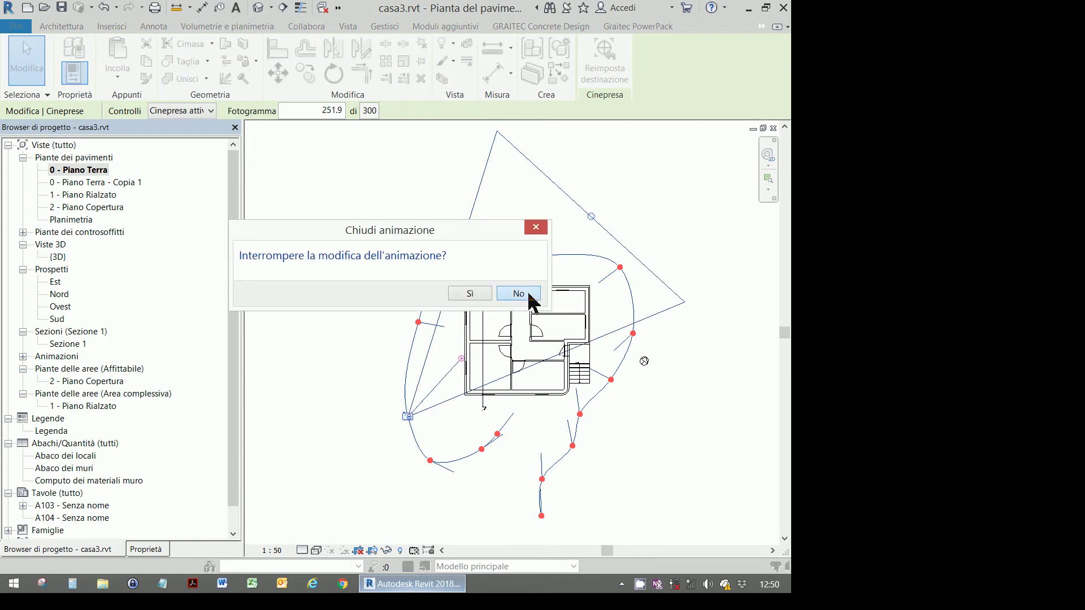
left_click(518, 294)
left_click_drag(407, 419, 429, 475)
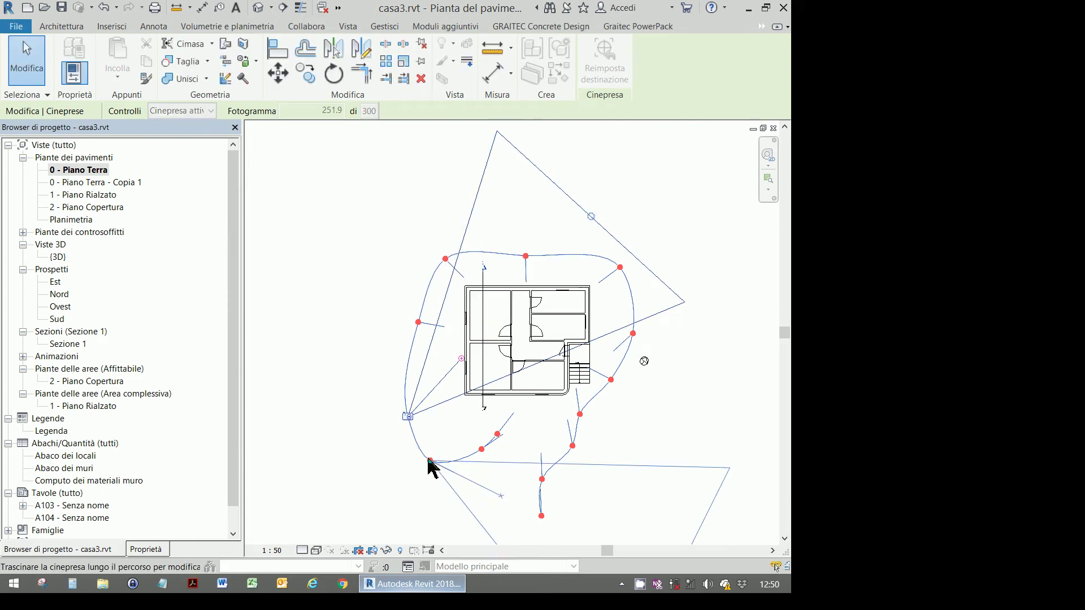
left_click_drag(433, 468, 430, 461)
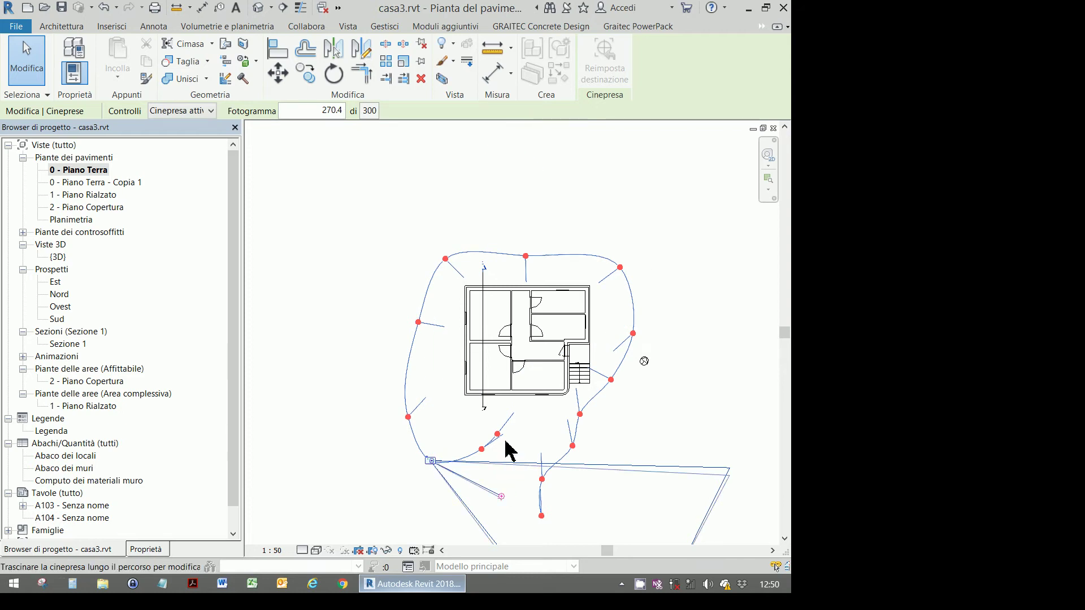
left_click_drag(506, 443, 475, 368)
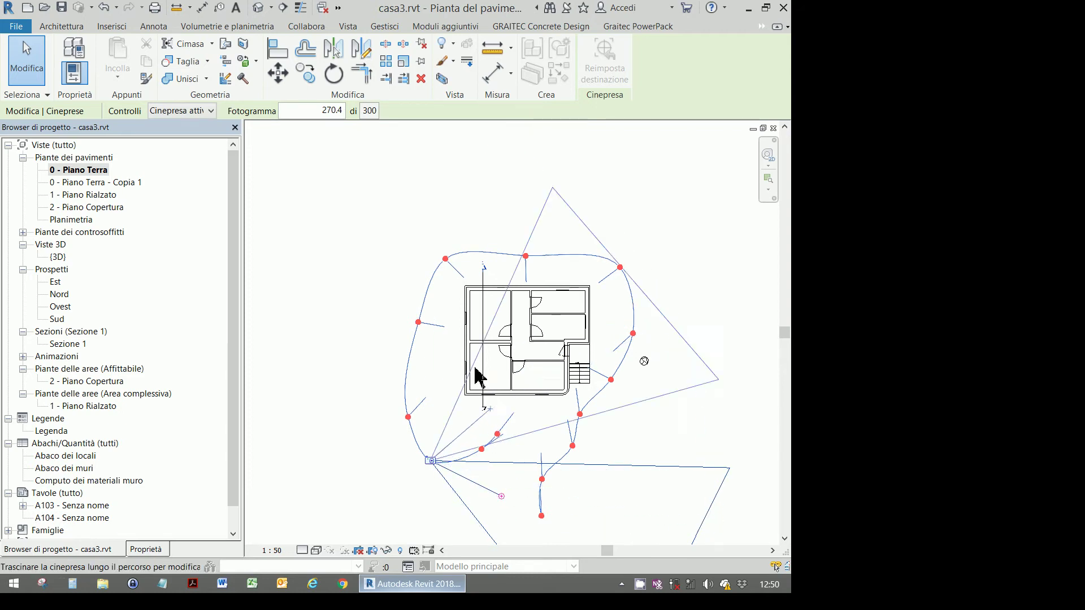
Move the camera to frame 290.2 and confirm finishing the animation edit
key("Escape")
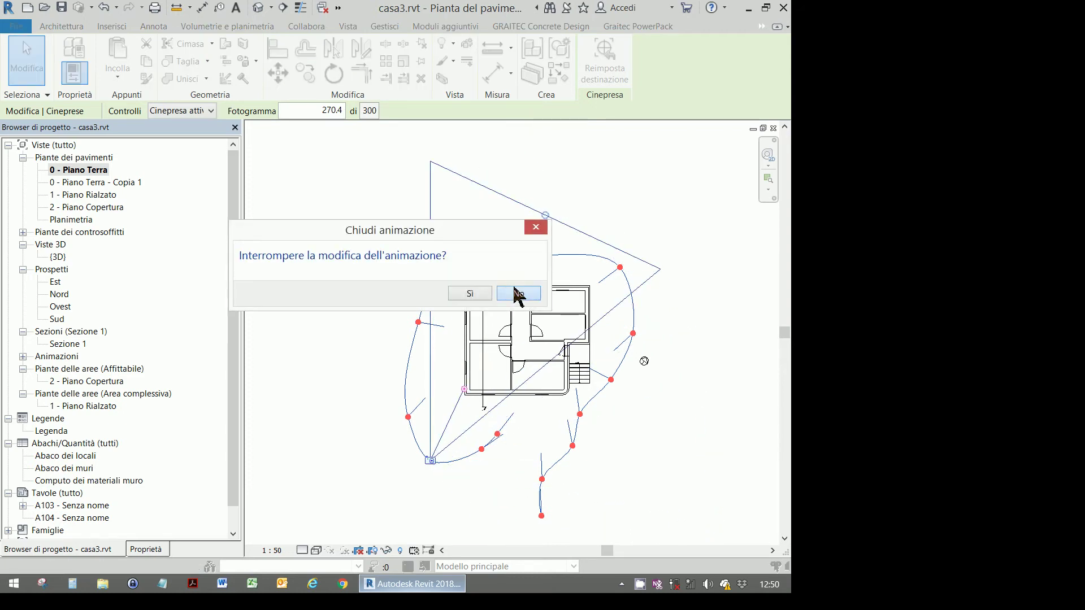
left_click(517, 293)
left_click_drag(448, 461, 483, 451)
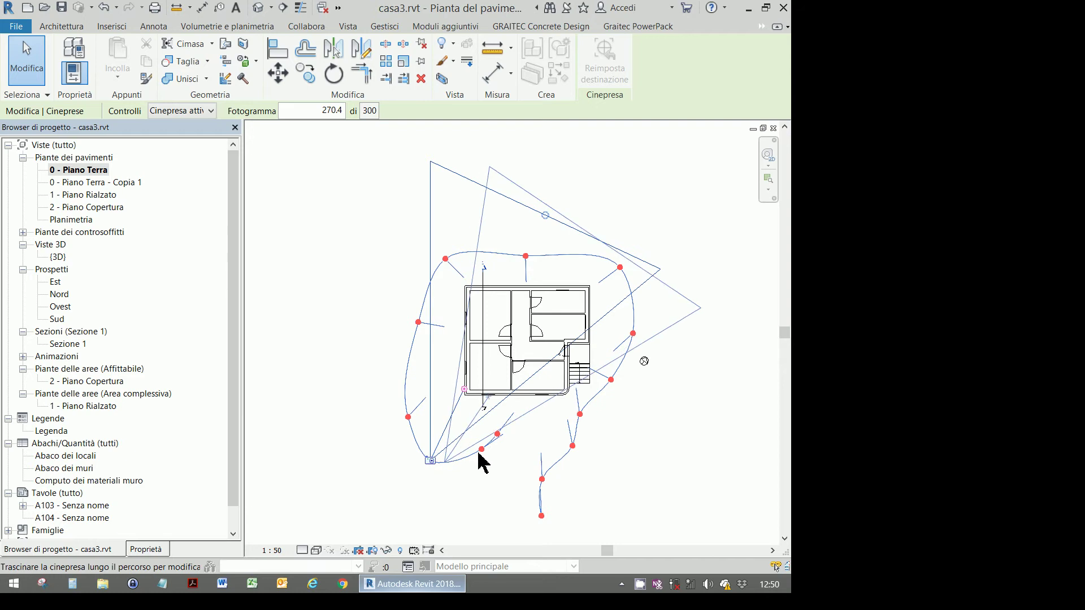
left_click_drag(525, 385, 531, 413)
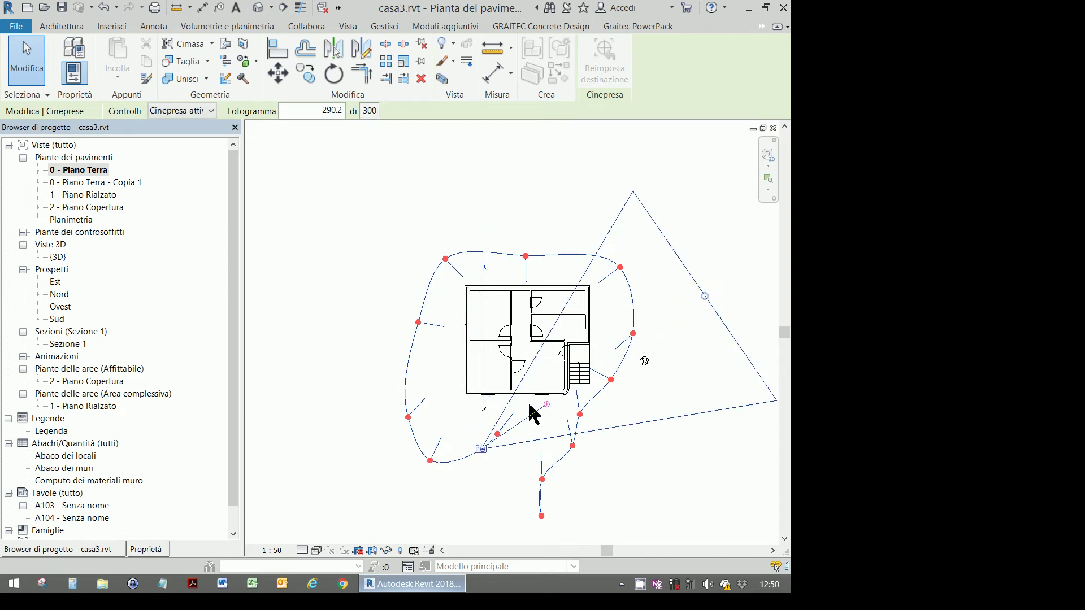
left_click(547, 191)
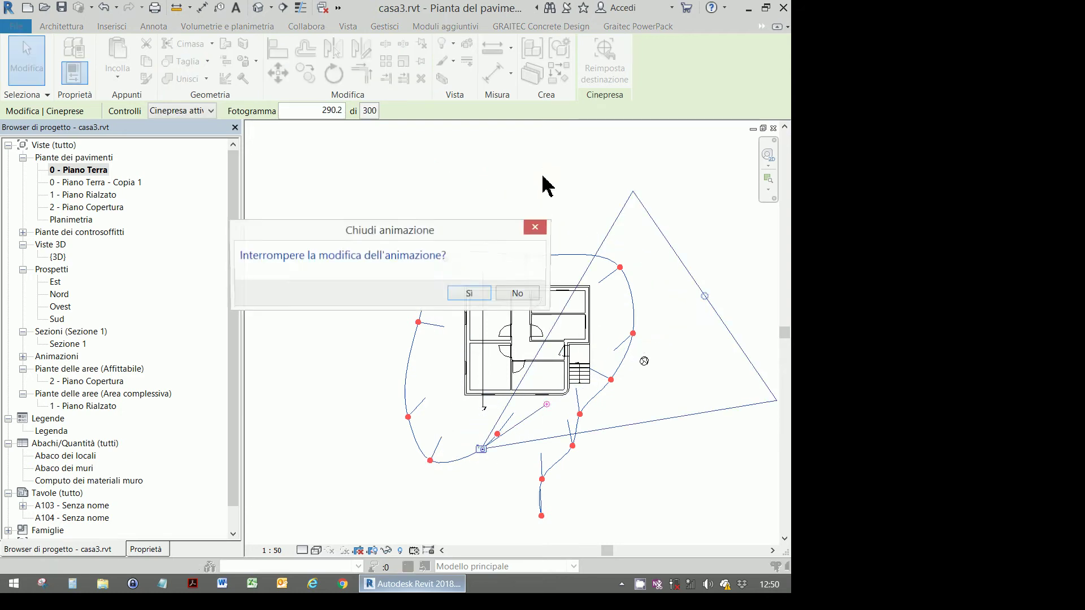
left_click(469, 294)
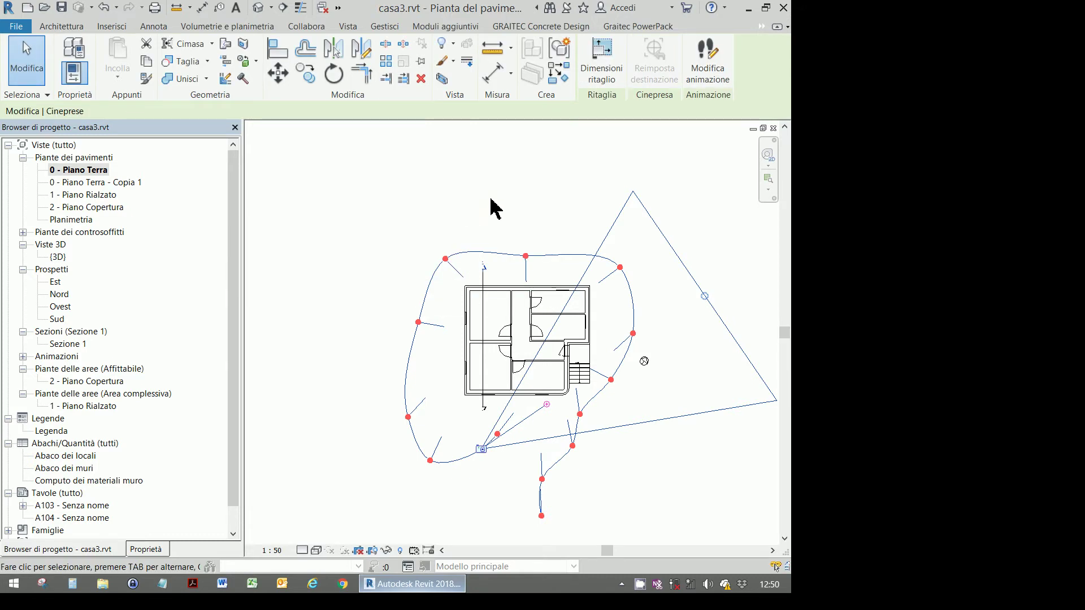
Open the Animazione 1 view, reset to frame 1, and play all 300 frames
left_click(23, 357)
double_click(67, 370)
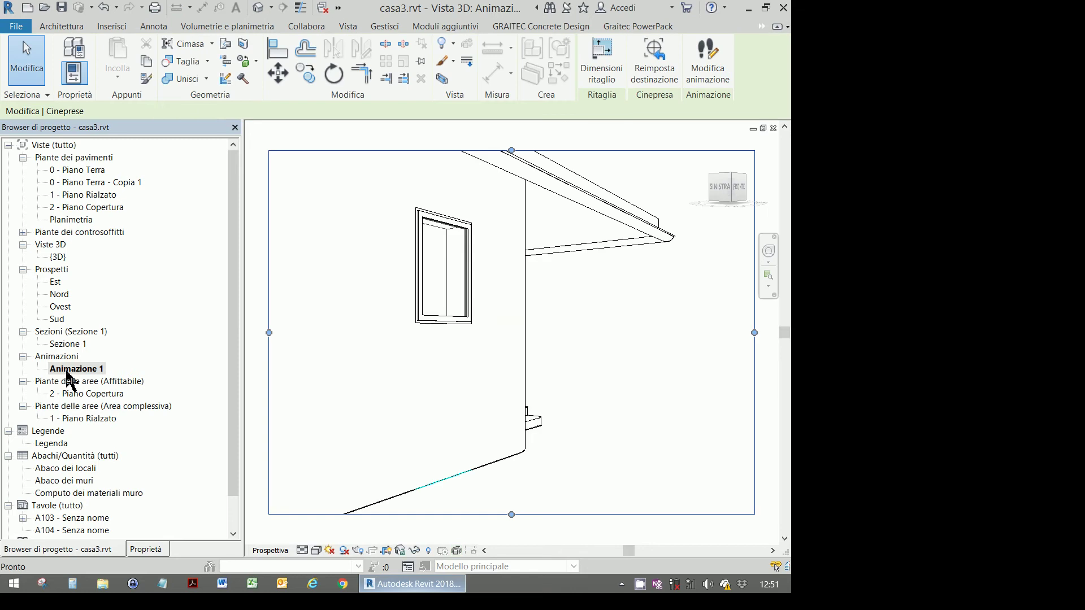
left_click(712, 77)
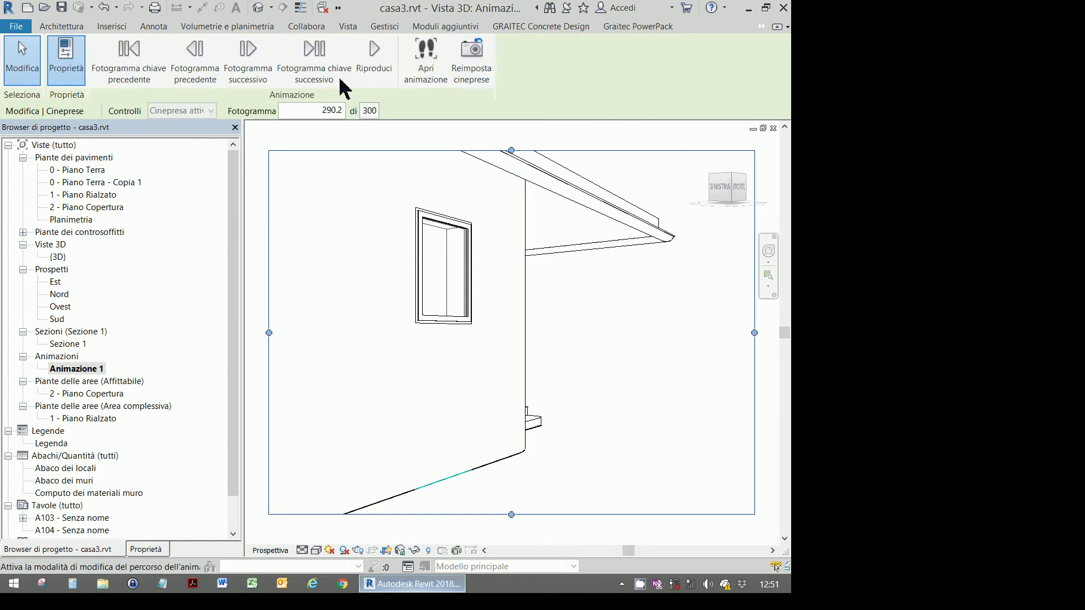
left_click(375, 63)
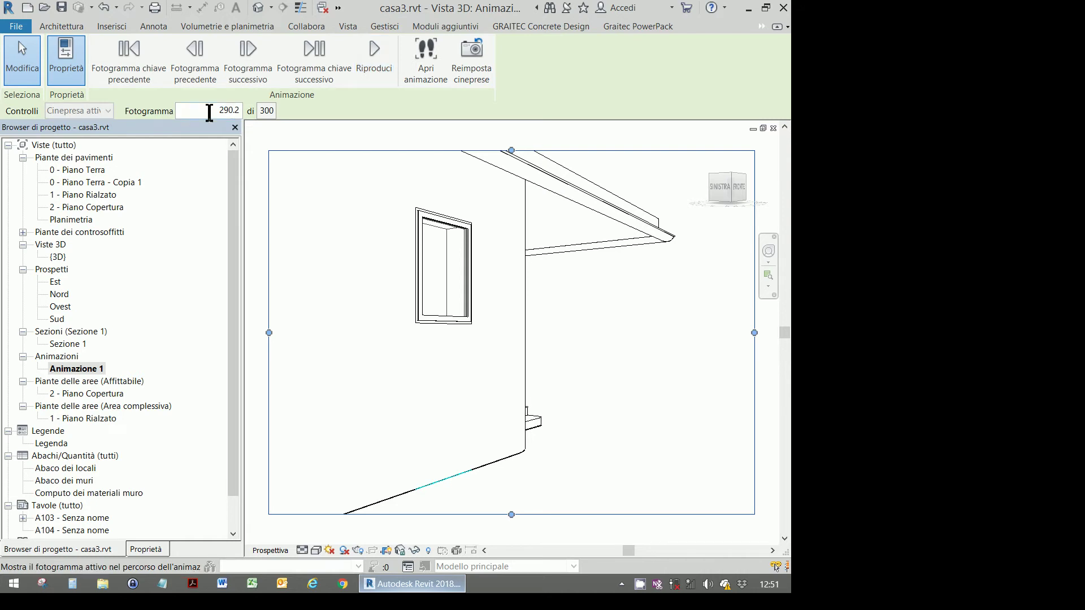
type("1")
key("Return")
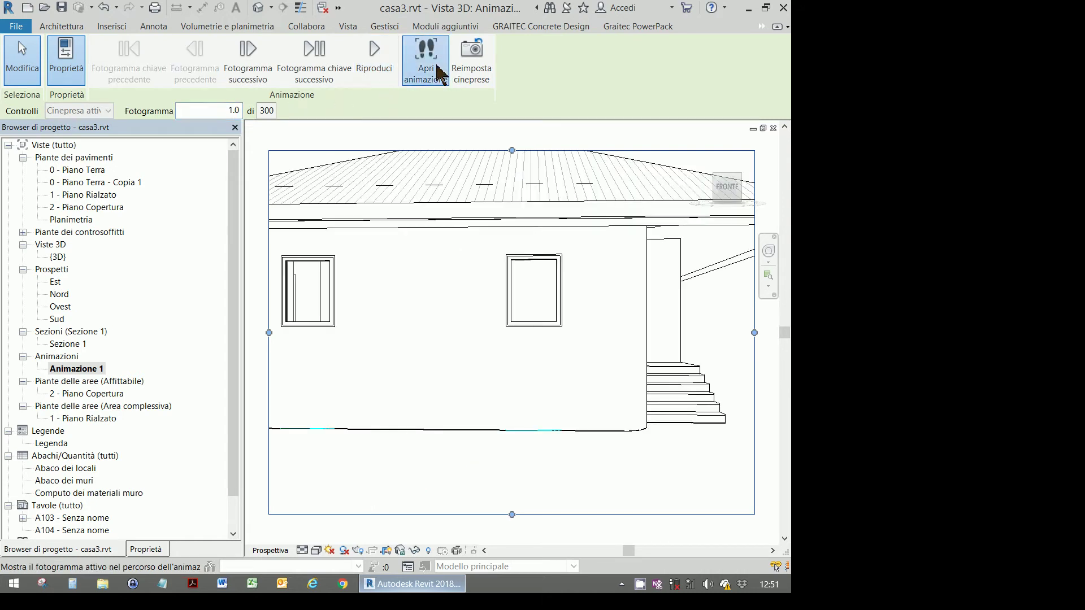
left_click(377, 54)
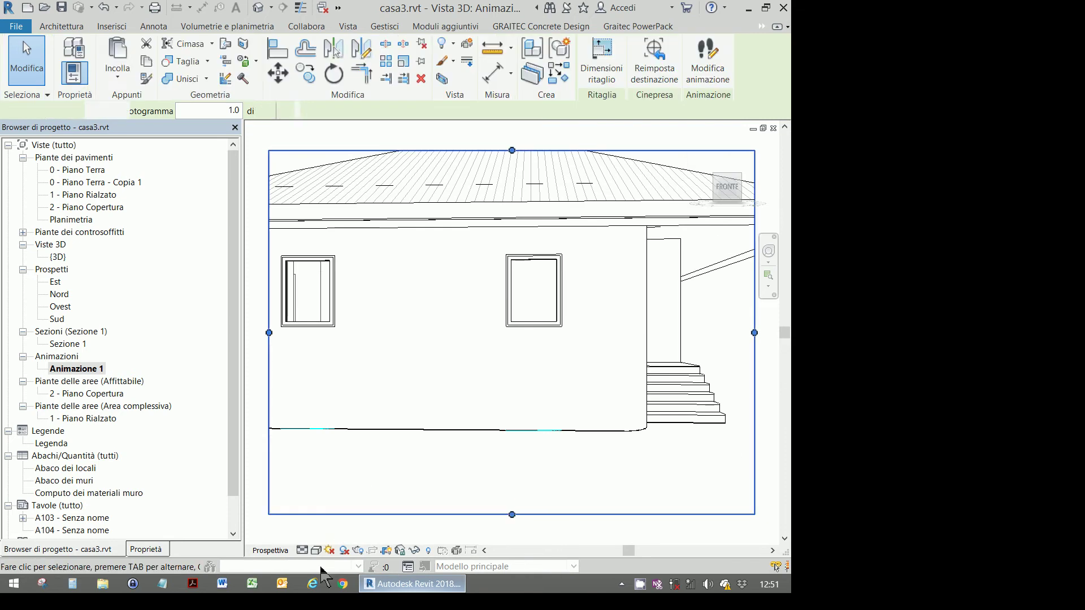
Set the animation view's visual style to Ombreggiato with shadows on
left_click(316, 550)
left_click(334, 494)
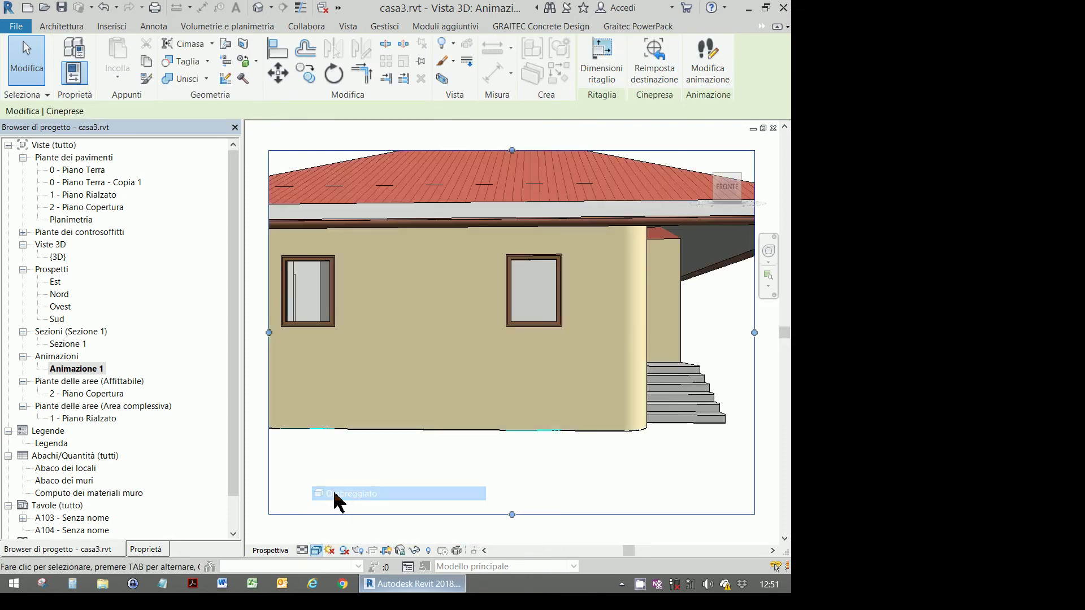
left_click(343, 552)
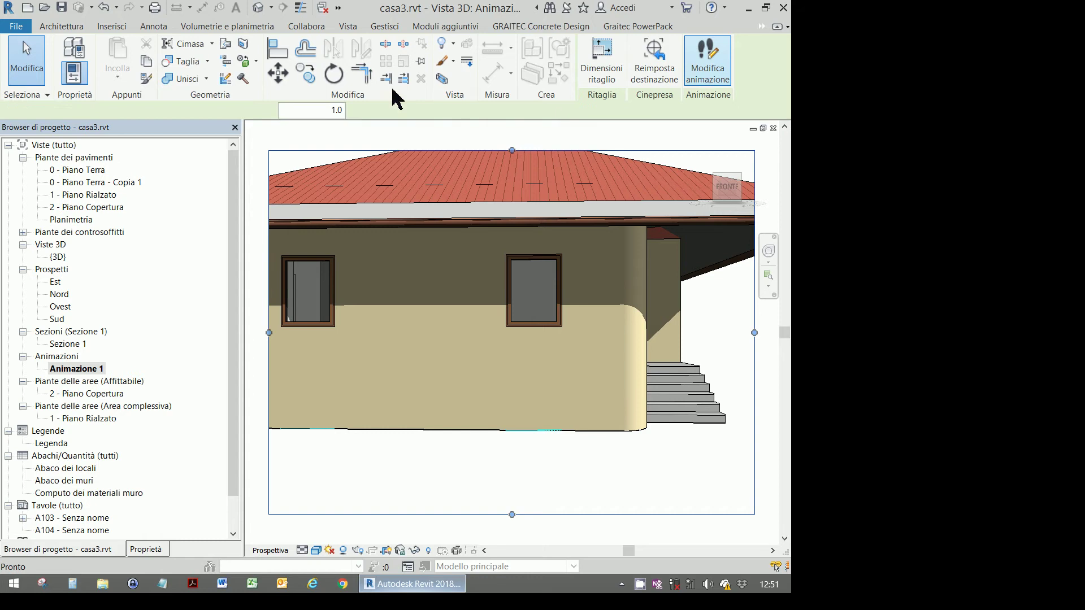
Play the shaded walkthrough, then return to the 0 - Piano Terra floor plan
left_click(376, 69)
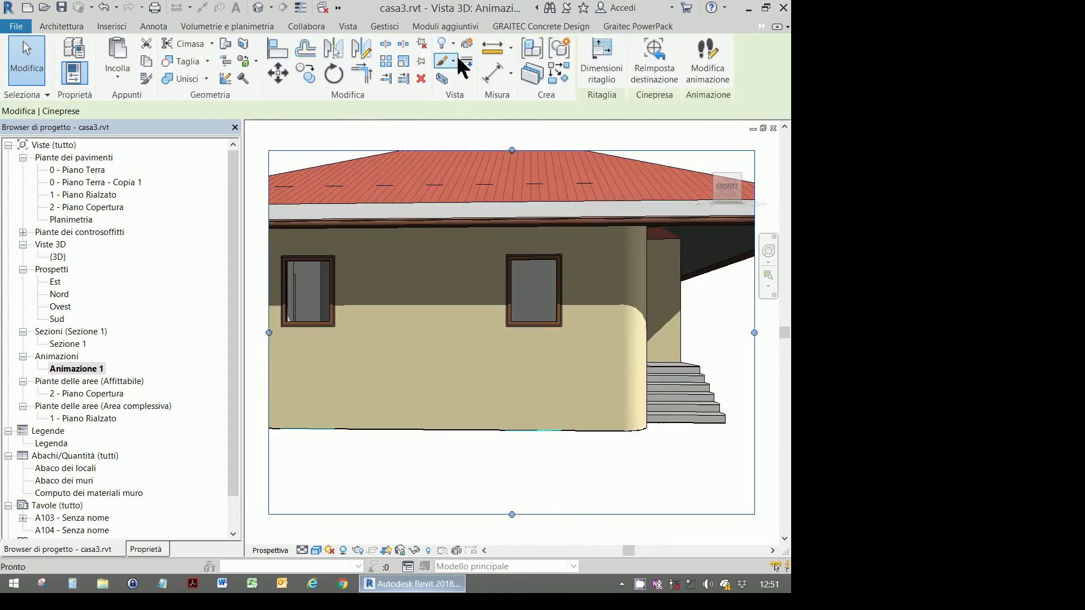
scroll(494, 291, "down", 2)
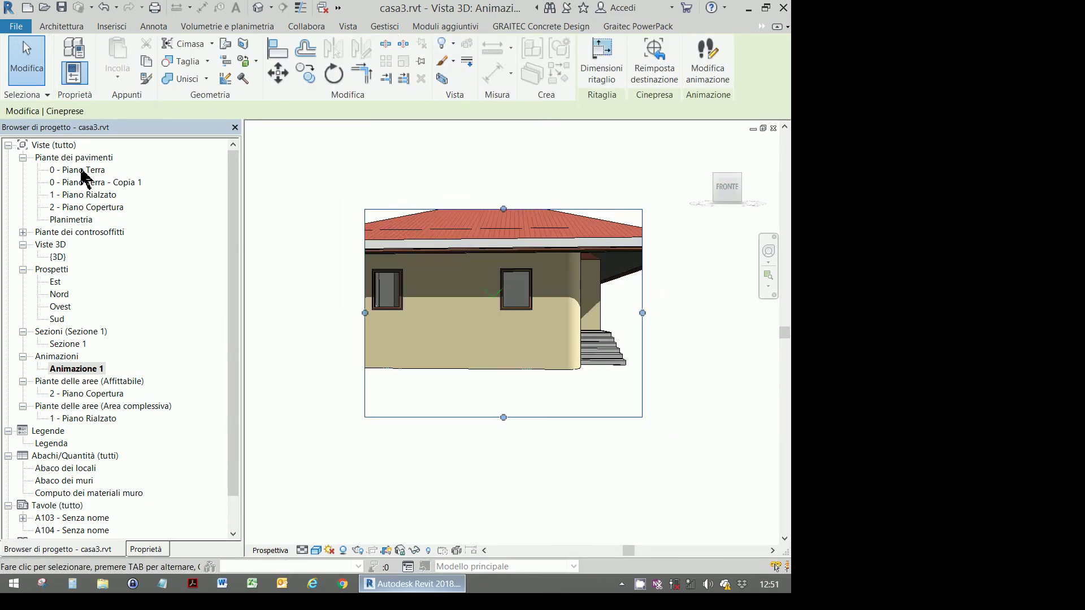
double_click(82, 172)
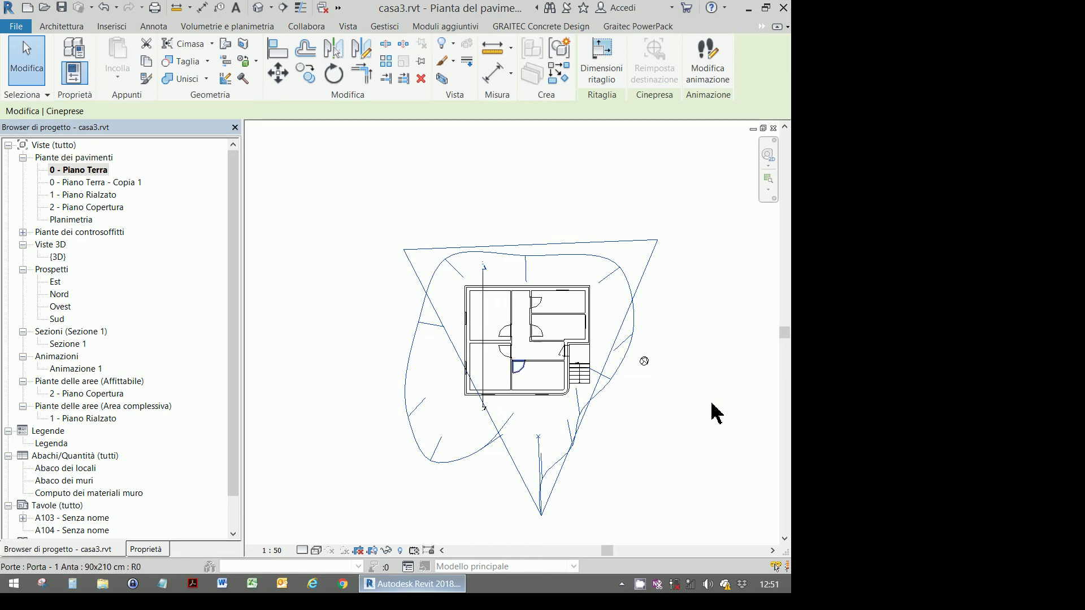
Show the walkthrough's path keyframes for editing in the plan and then the Sud elevation
left_click(705, 84)
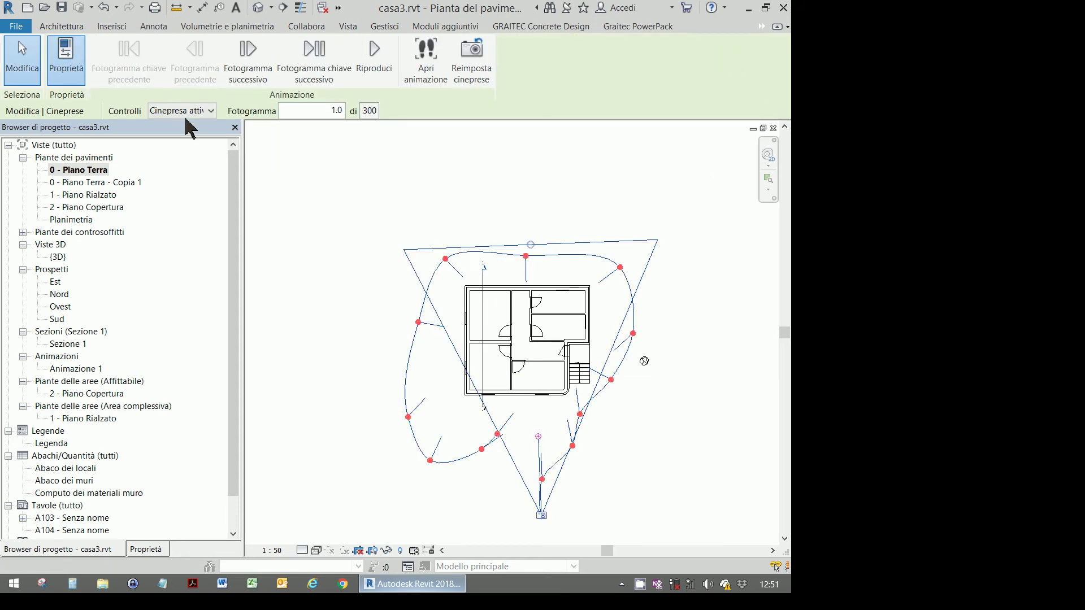
left_click(189, 112)
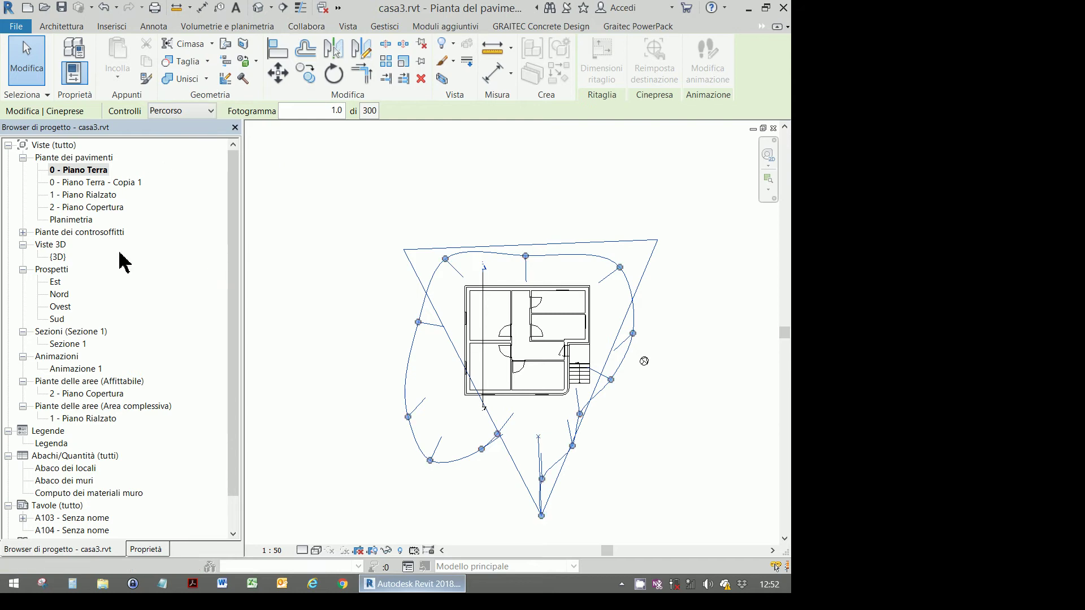
double_click(60, 320)
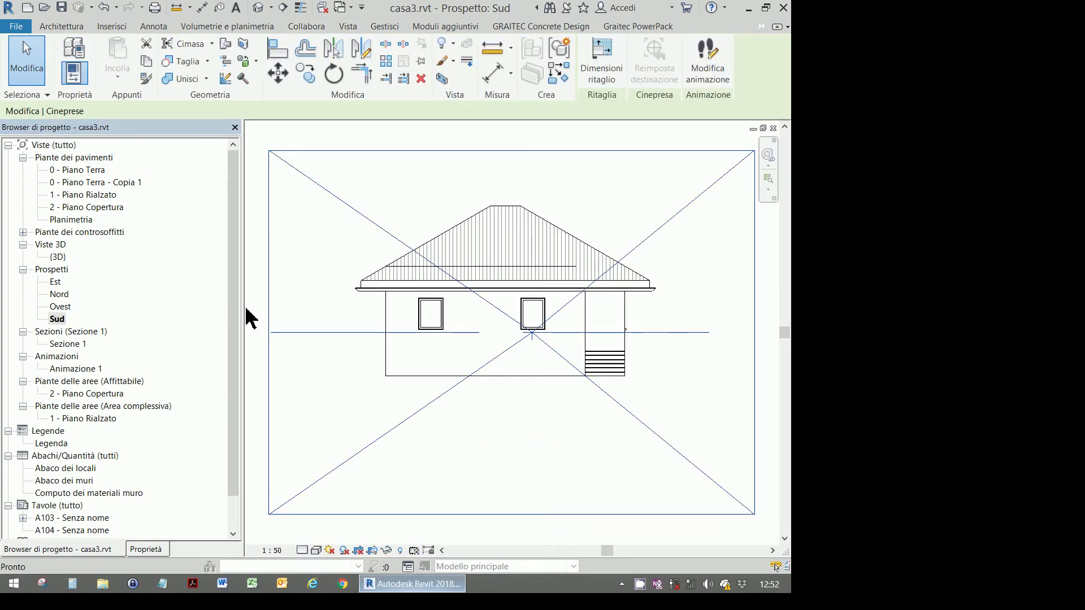
left_click(701, 71)
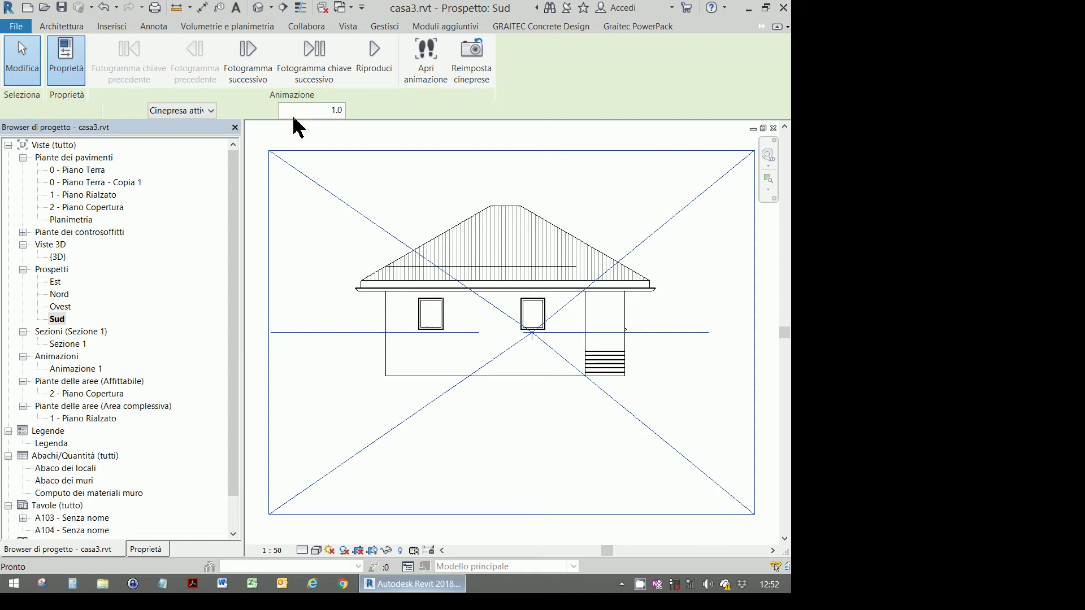
left_click(188, 112)
left_click(193, 135)
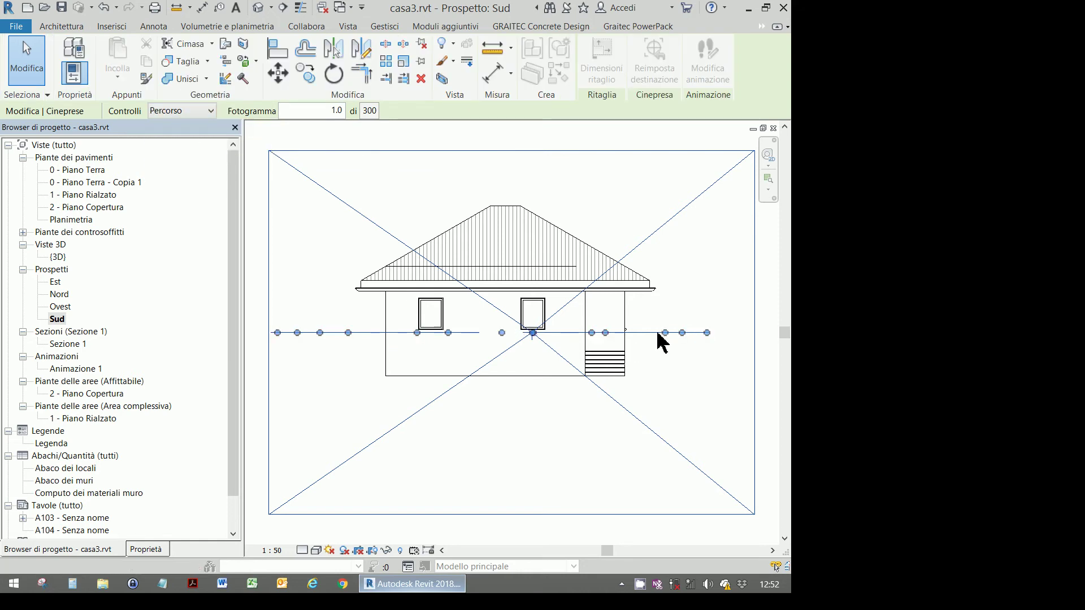
Raise the right-side path keyframes above the level line in the Sud elevation
left_click_drag(665, 334, 665, 318)
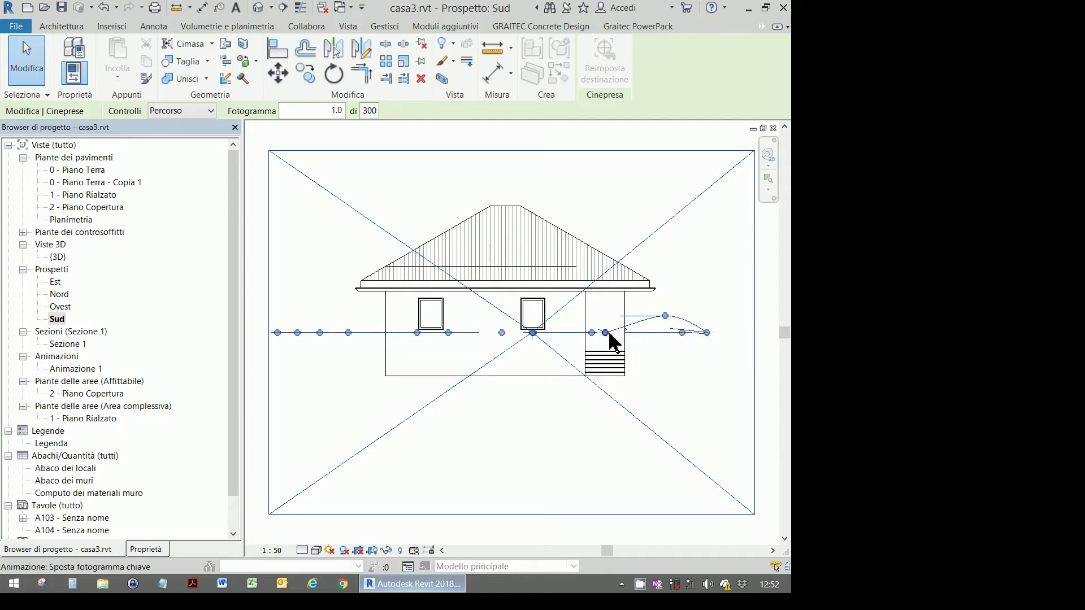
left_click_drag(609, 334, 608, 323)
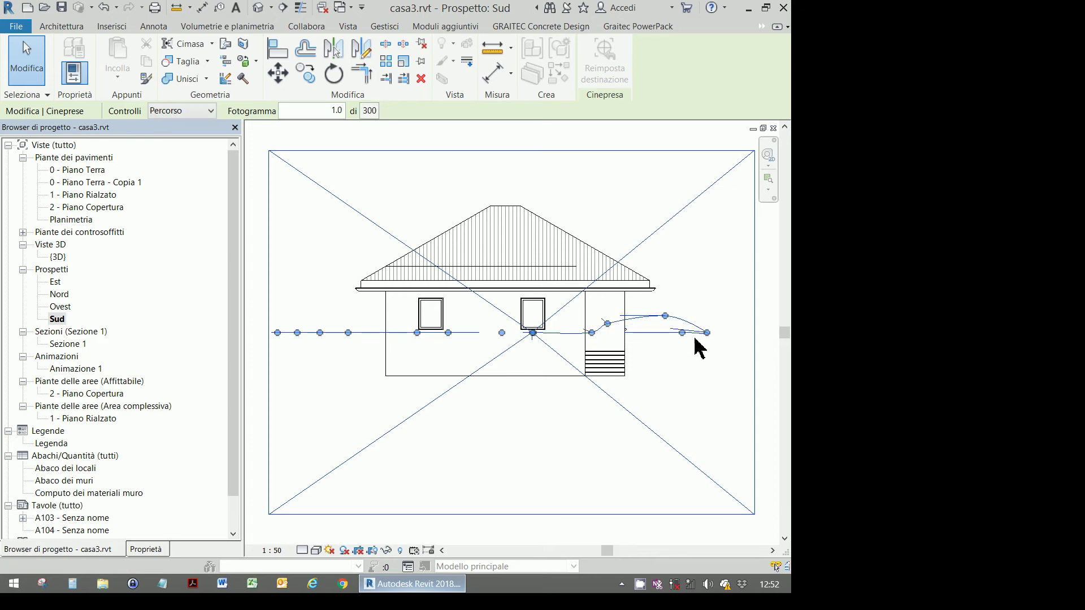
left_click_drag(713, 304, 713, 304)
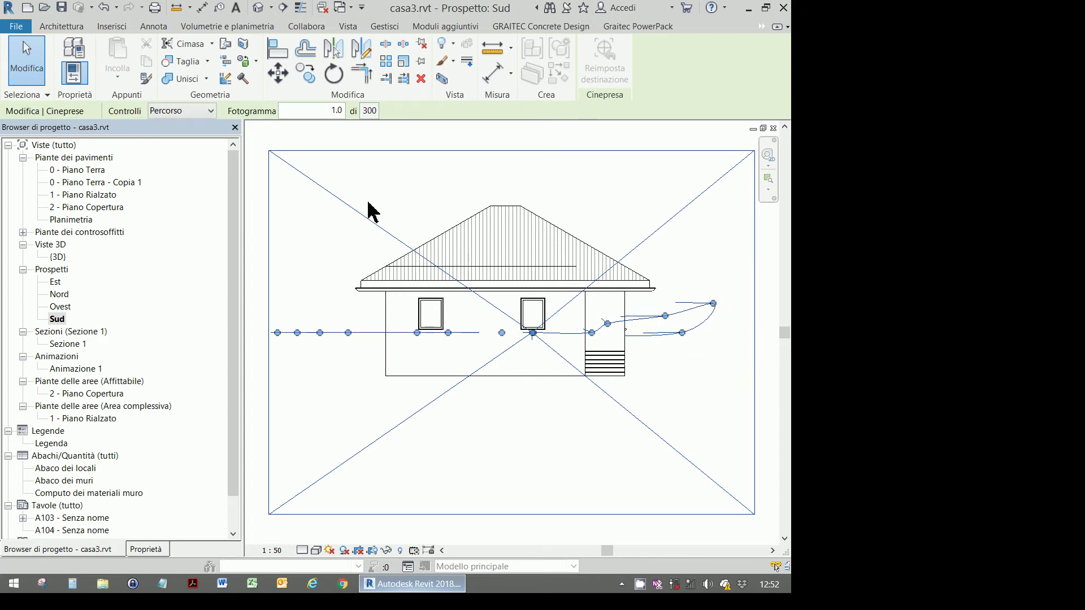
End walkthrough editing with Sì and open the Animazione 1 3D view
key("Escape")
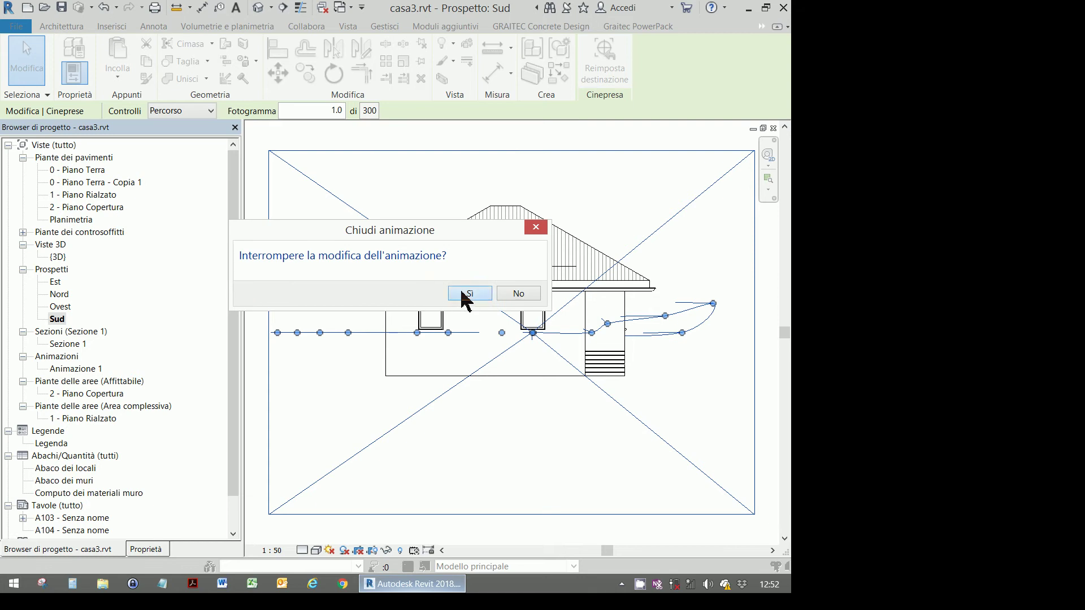
left_click(469, 293)
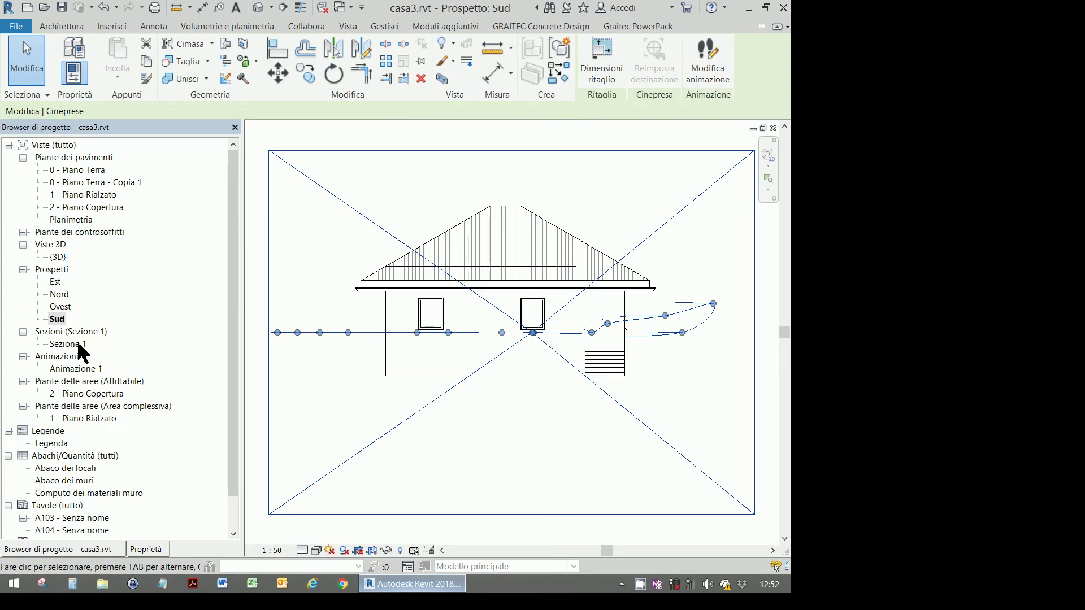
double_click(77, 370)
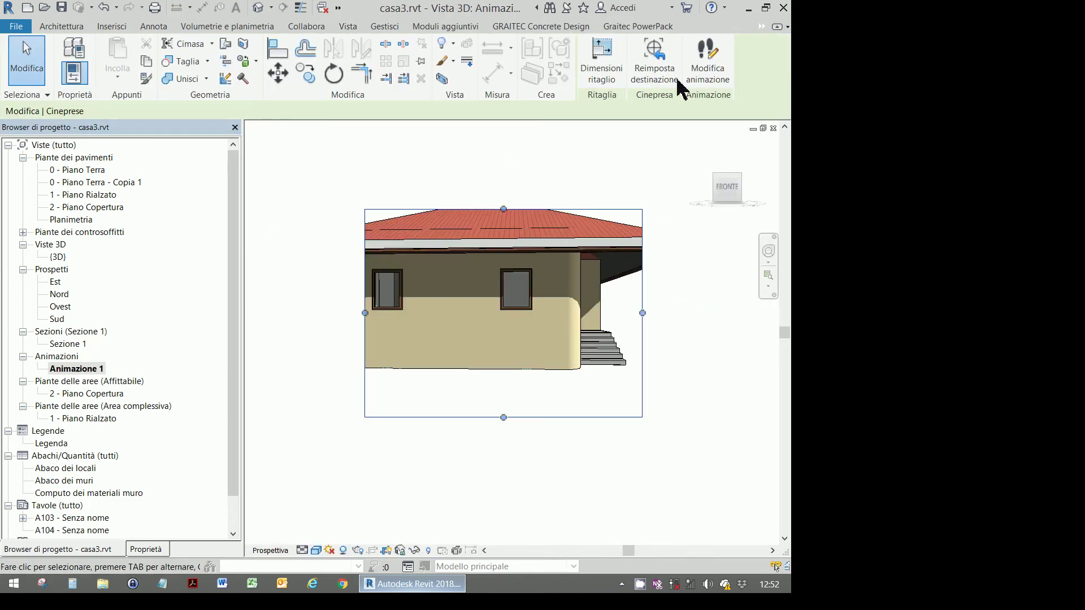
Play the reshaped walkthrough to frame 221, then interrupt playback and confirm Sì
left_click(701, 65)
left_click(374, 63)
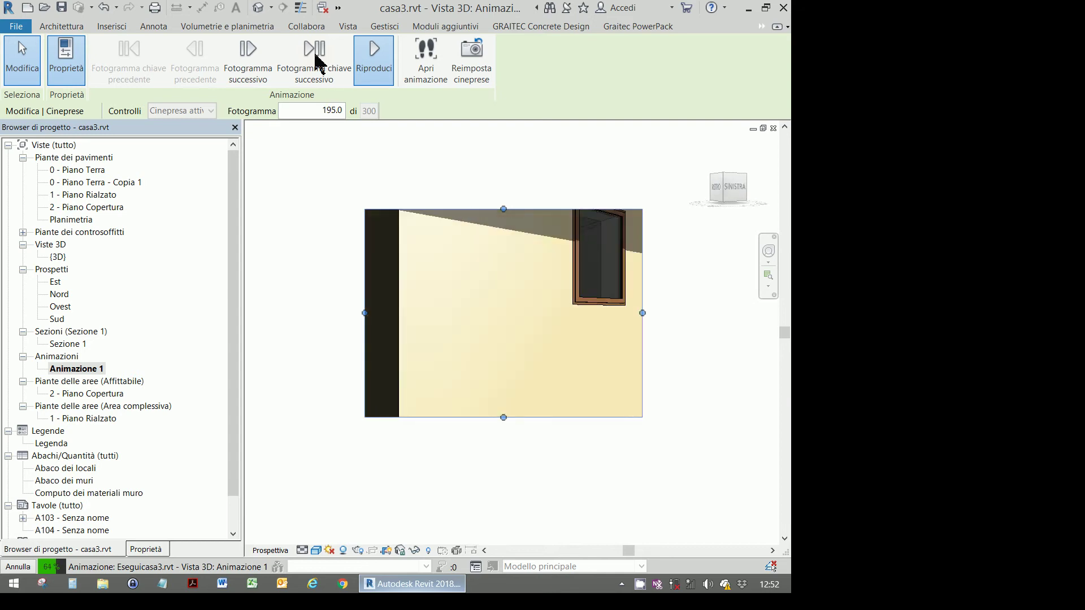
key("Escape")
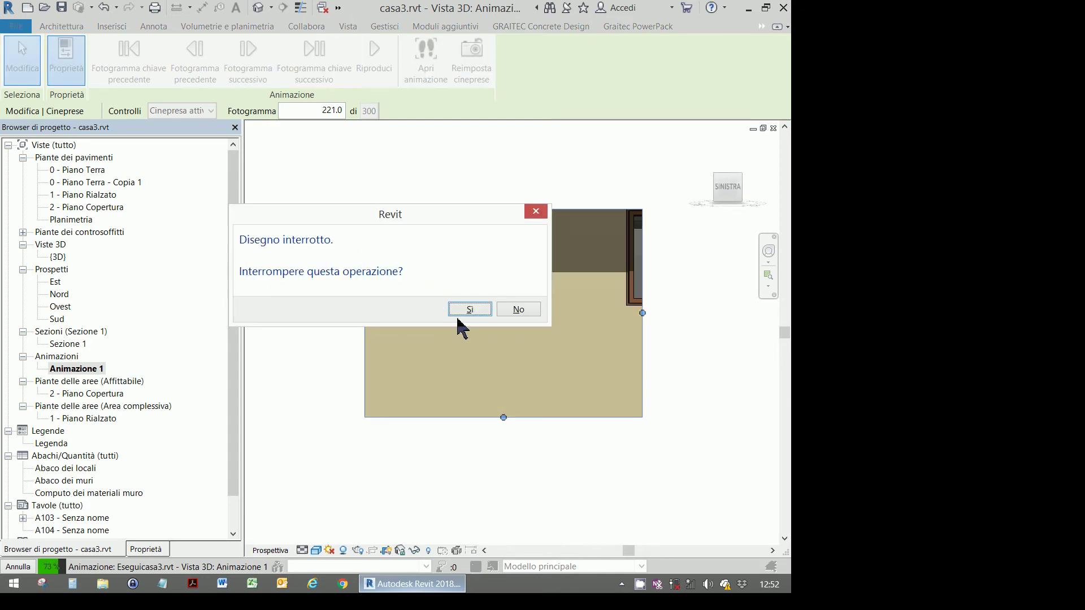
left_click(470, 309)
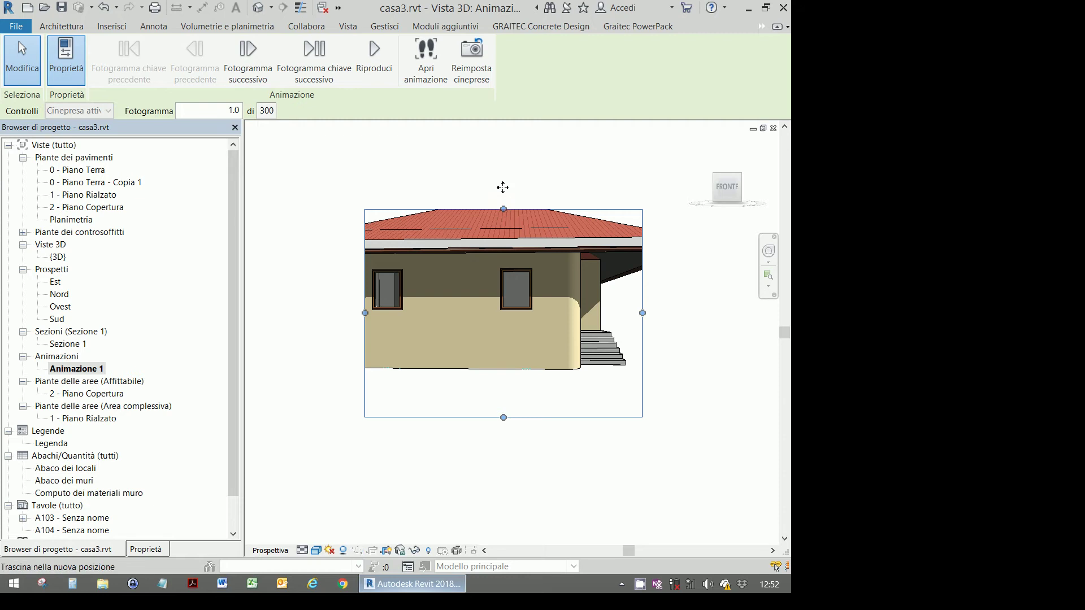
Enlarge the crop frame on all sides to fit the whole house and roof, then replay the walkthrough
left_click_drag(505, 162, 503, 162)
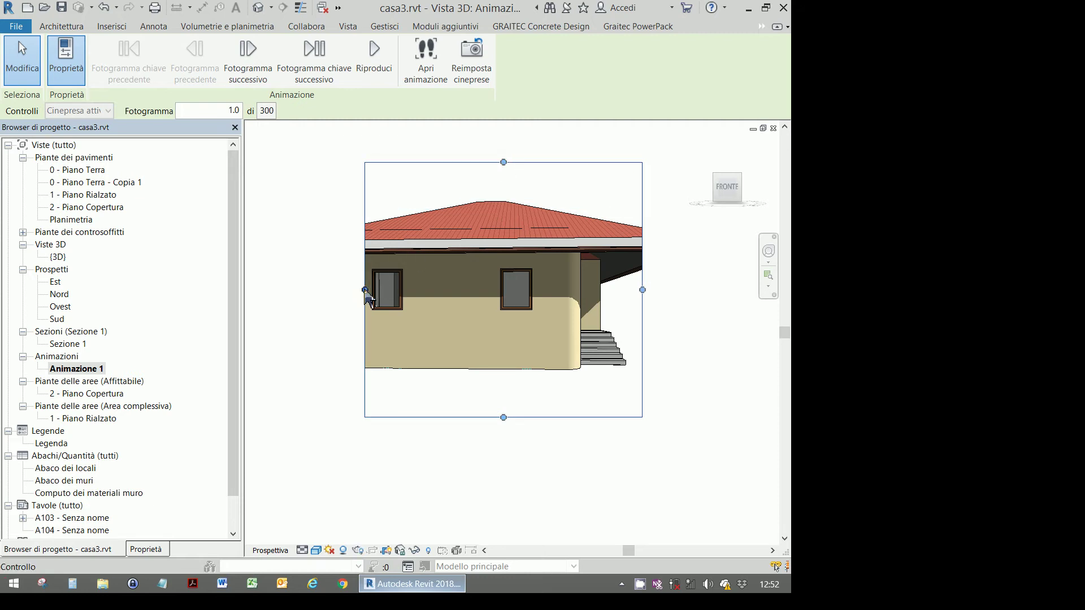
left_click_drag(288, 289, 285, 291)
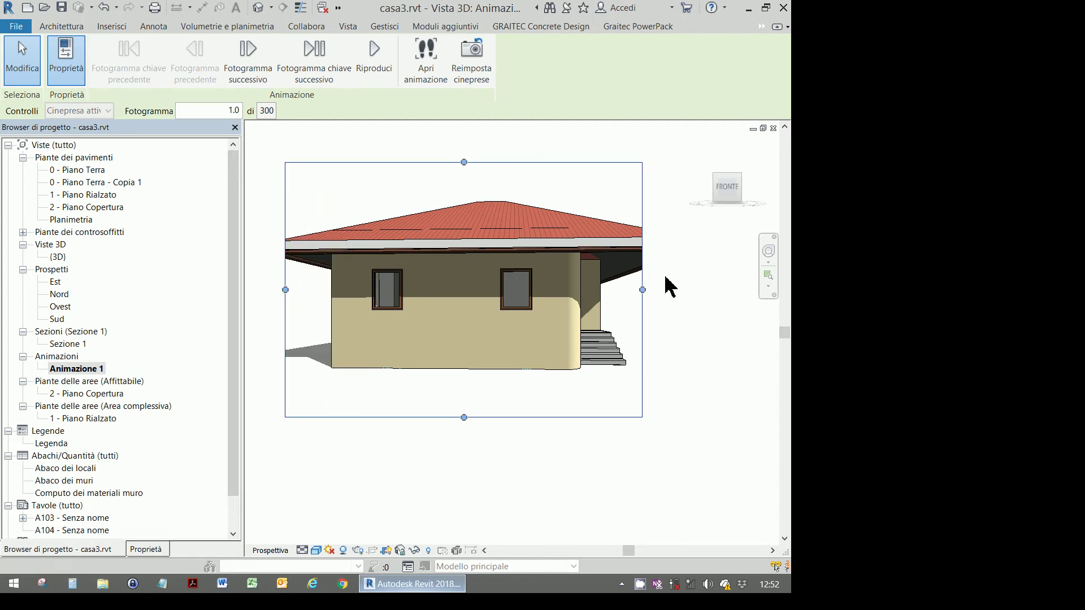
left_click_drag(703, 286, 702, 290)
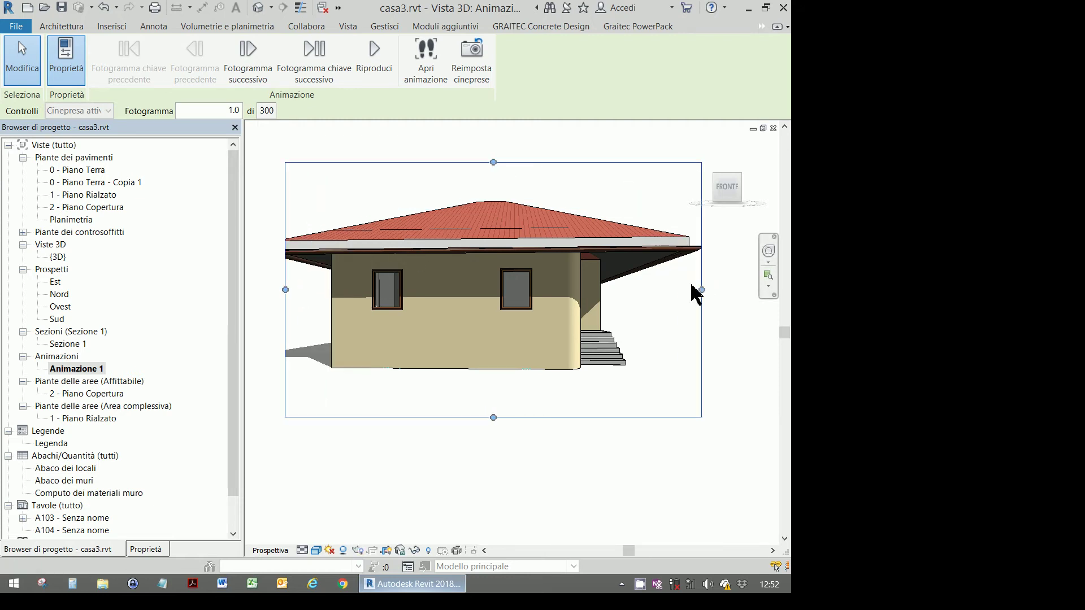
left_click_drag(494, 407, 494, 401)
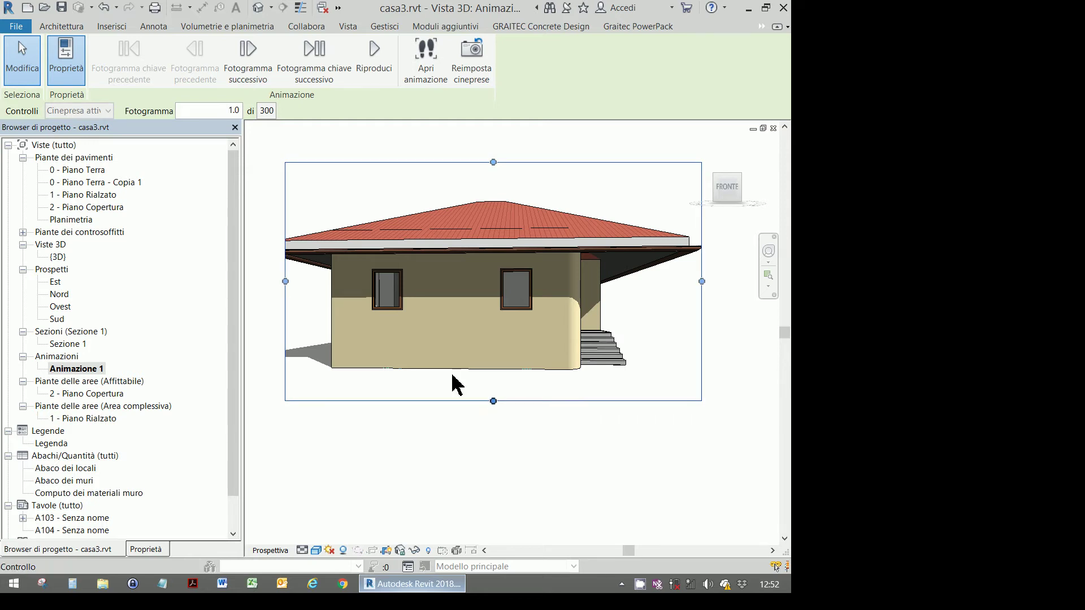
left_click_drag(285, 281, 257, 281)
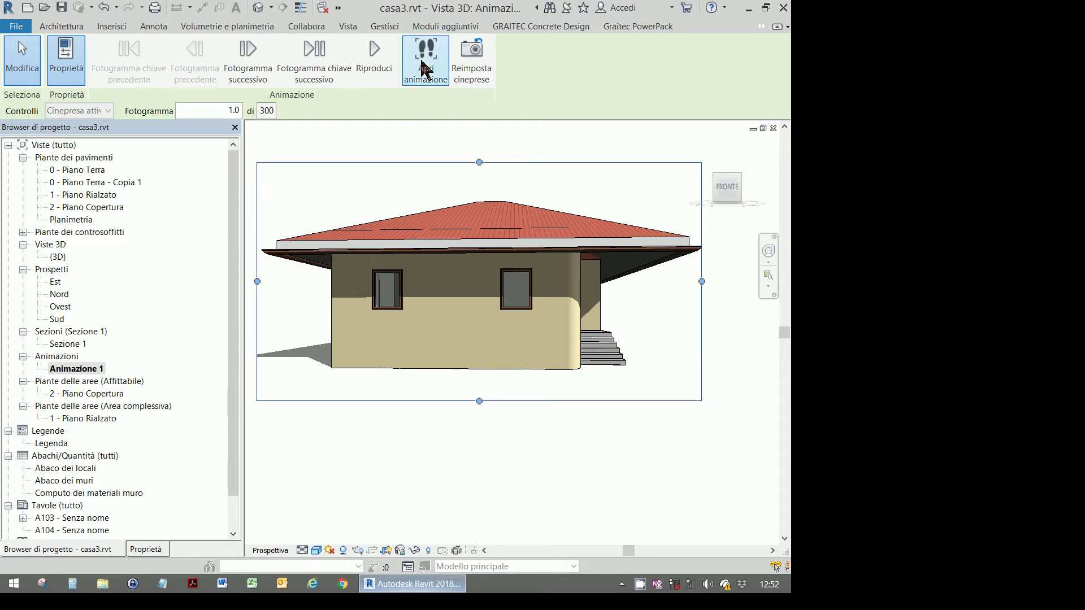
left_click(384, 72)
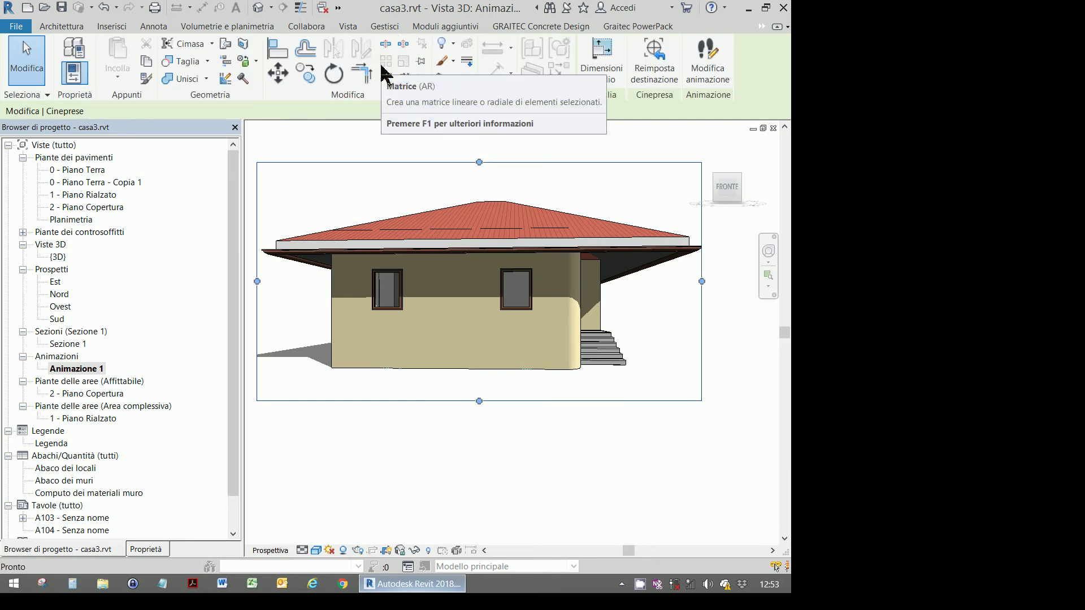
On the 0 - Piano Terra plan, edit the walkthrough with Controlli set to Percorso
double_click(84, 170)
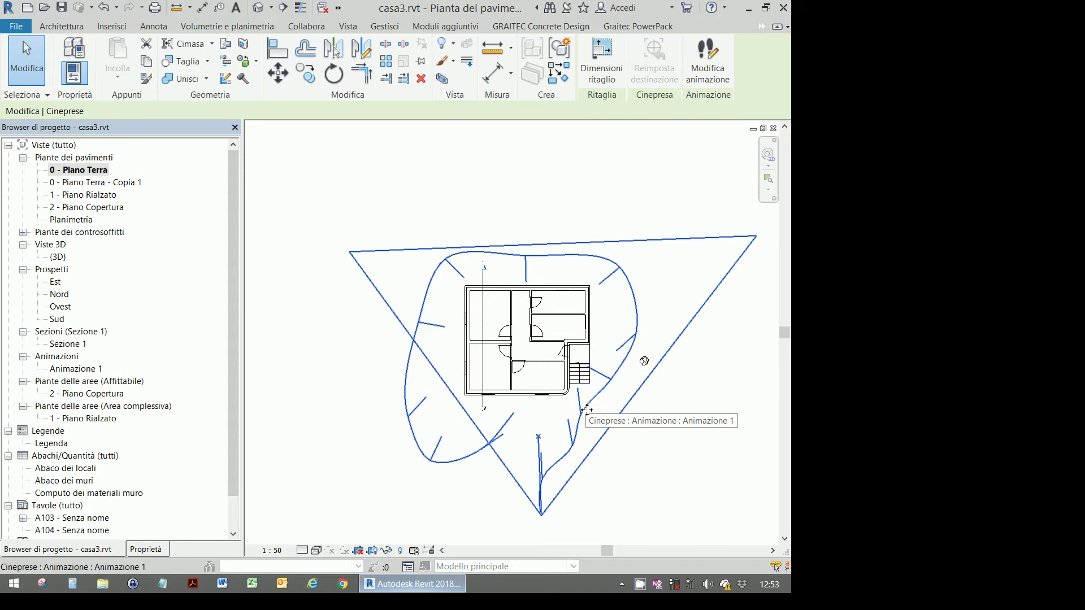
left_click(708, 63)
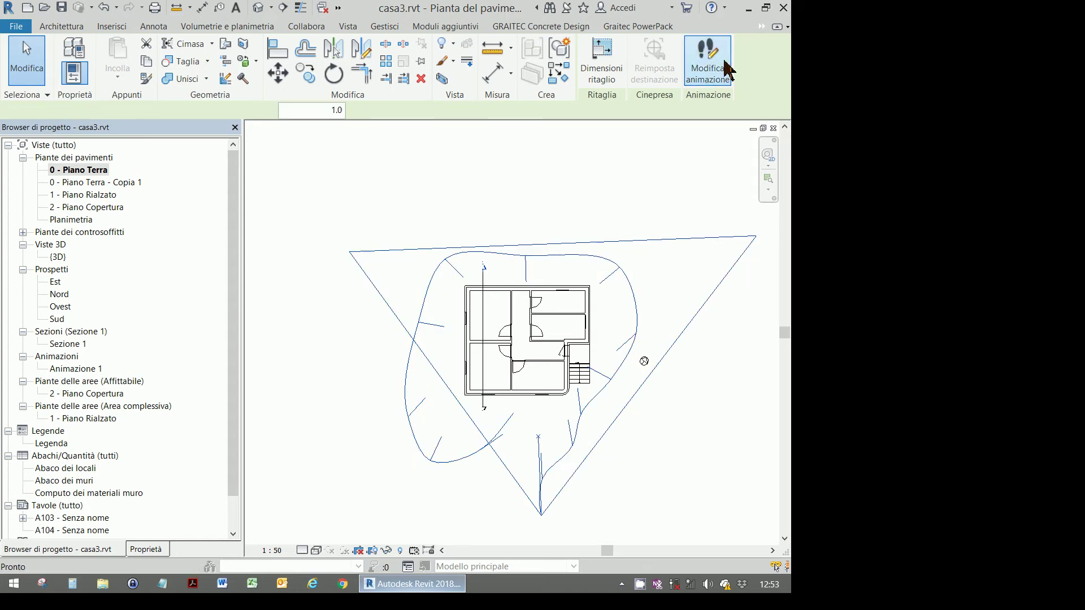
left_click(187, 113)
left_click(186, 131)
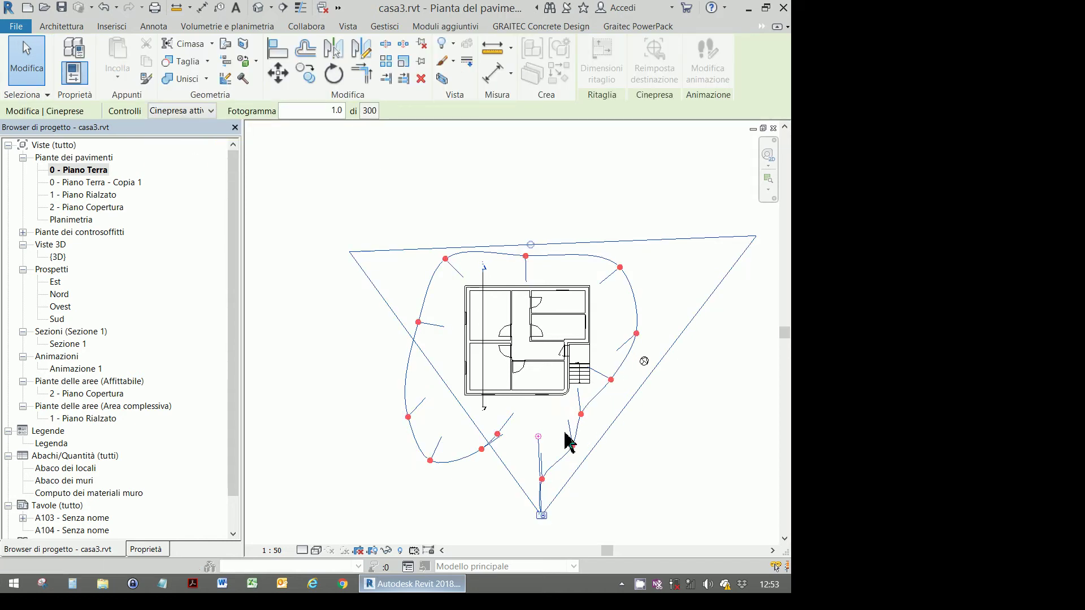
key("Escape")
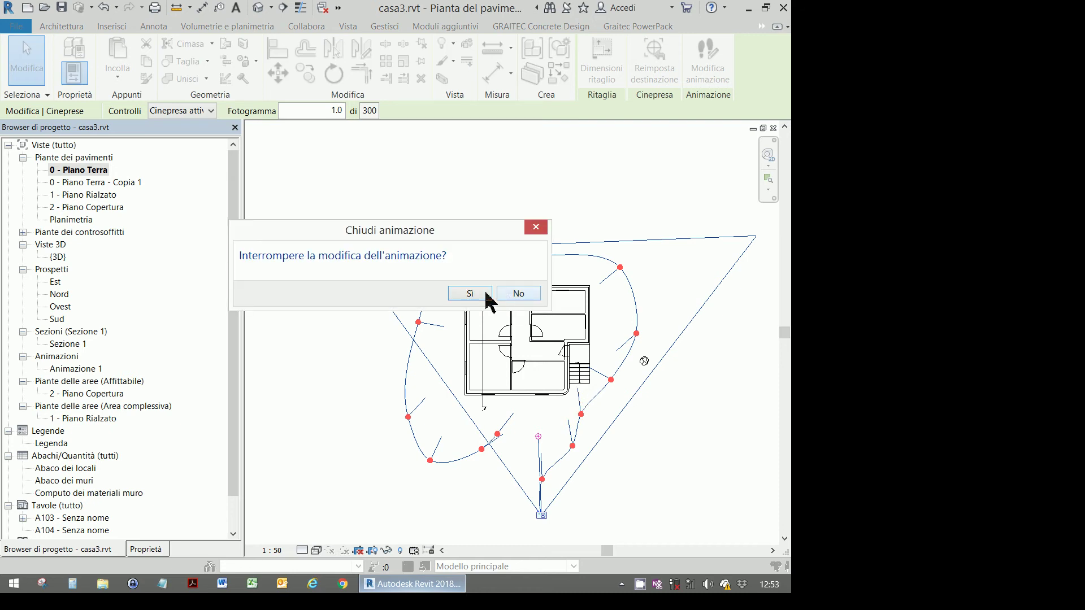
left_click(517, 293)
key("Escape")
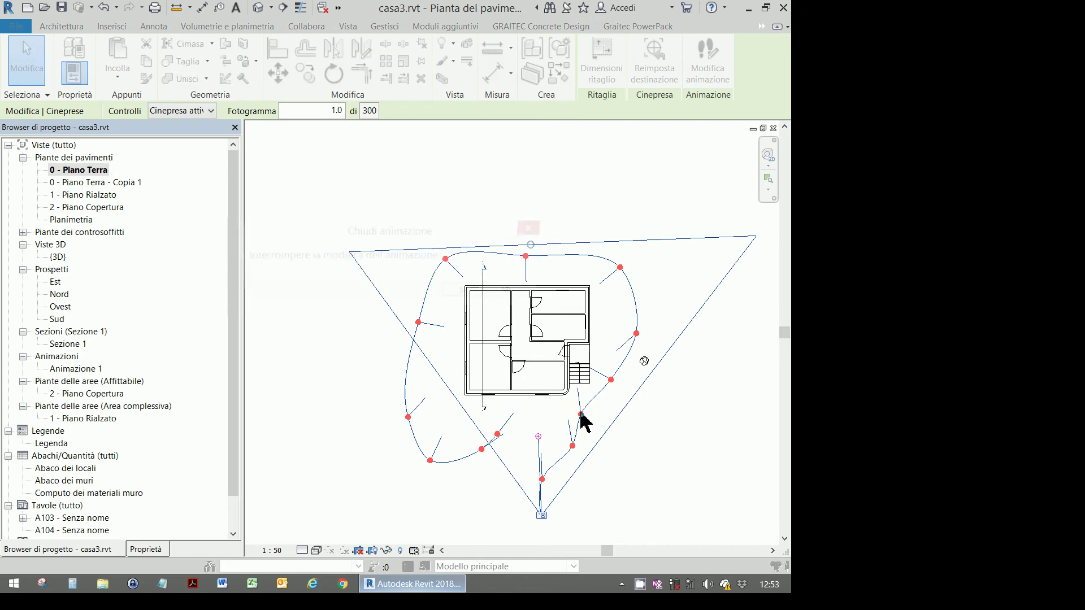
left_click(516, 293)
left_click(187, 111)
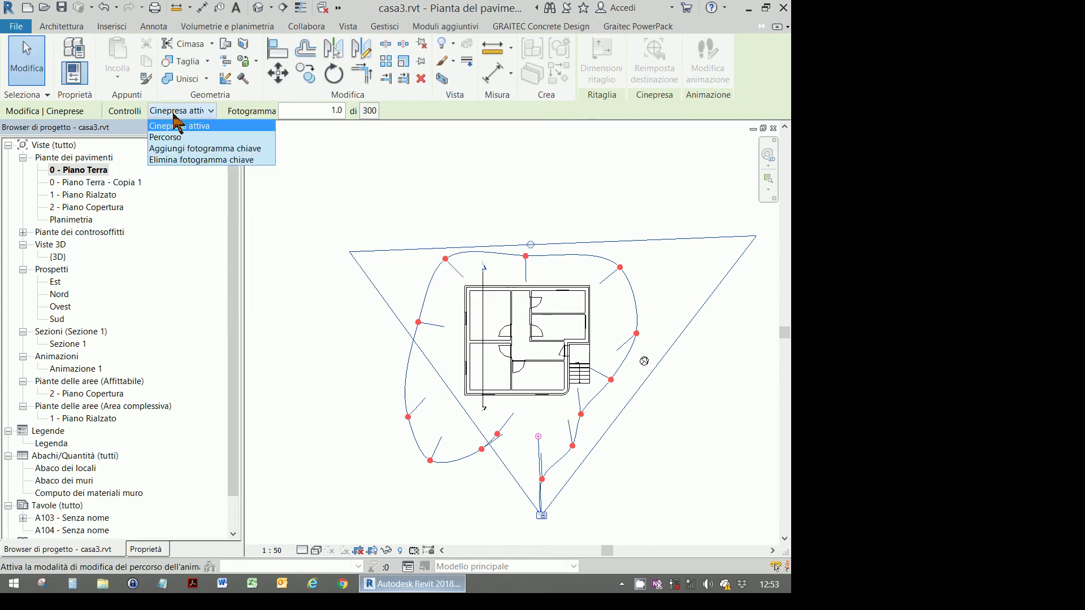
left_click(175, 132)
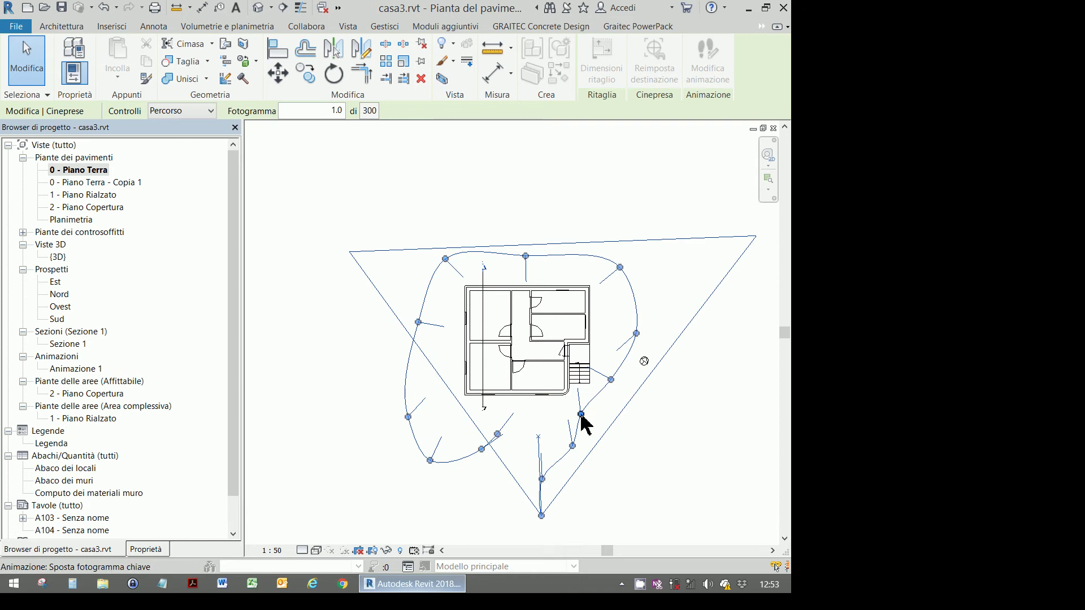
Drag path keyframes near the stairs to bend the route into the house, then finish editing
left_click_drag(581, 414, 581, 408)
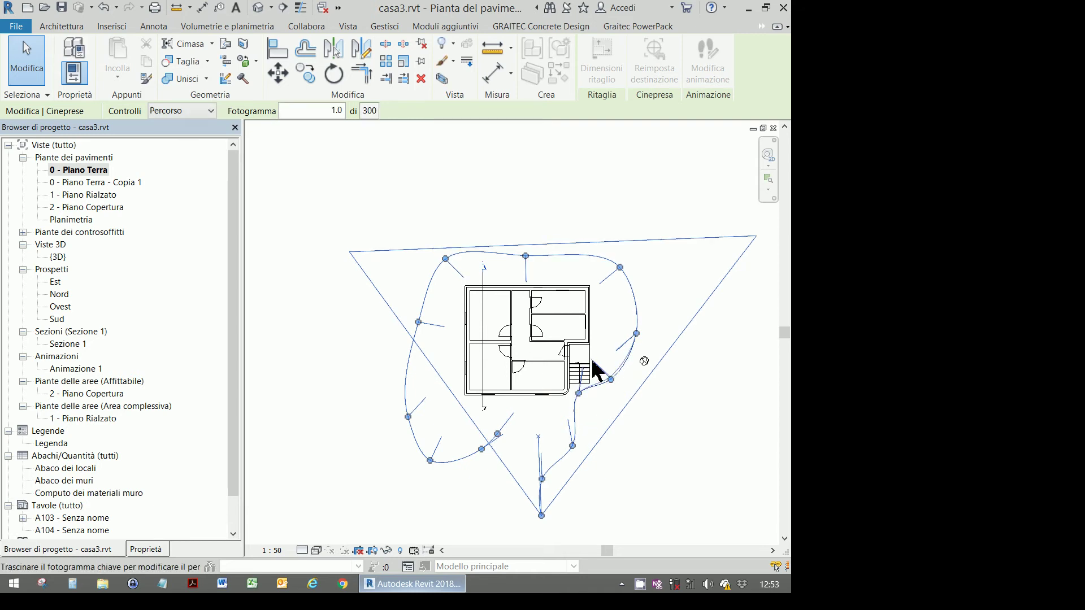
mouse_move(582, 359)
left_mouse_down()
mouse_move(605, 328)
mouse_move(571, 325)
left_mouse_up()
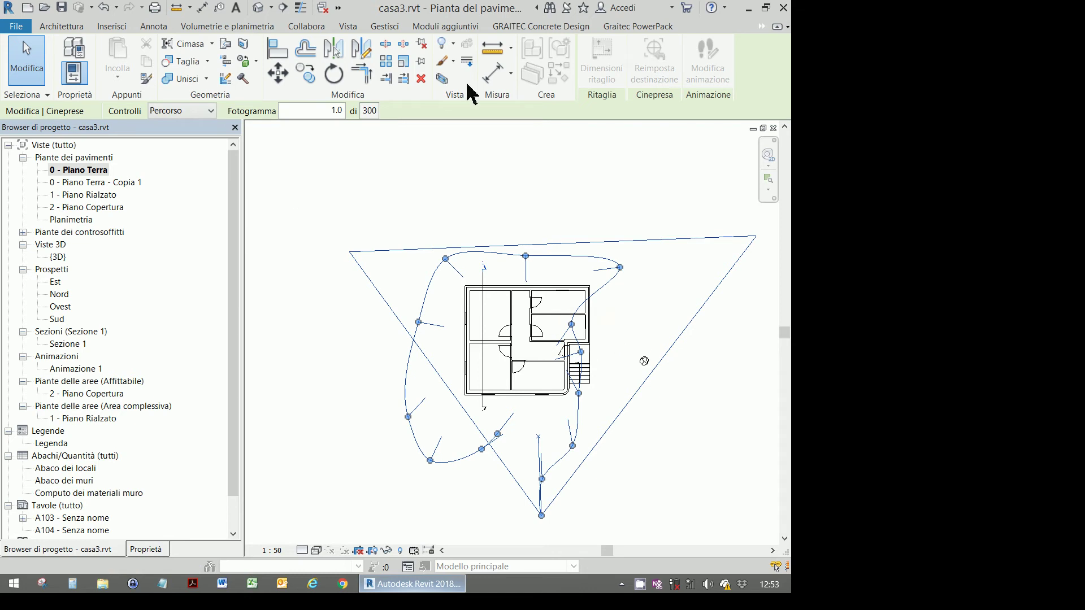
key("Escape")
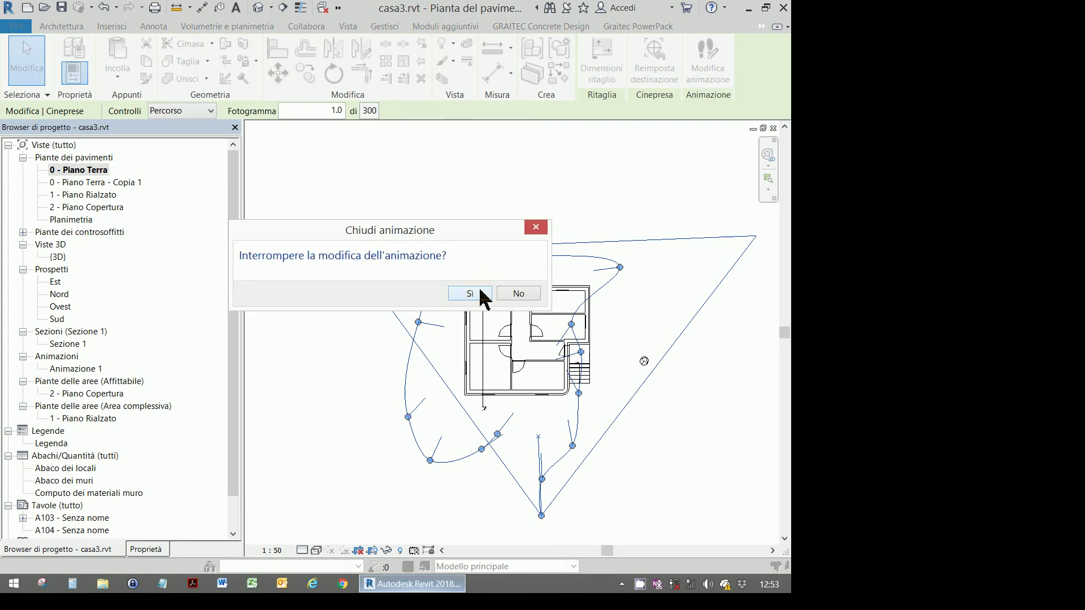
left_click(480, 292)
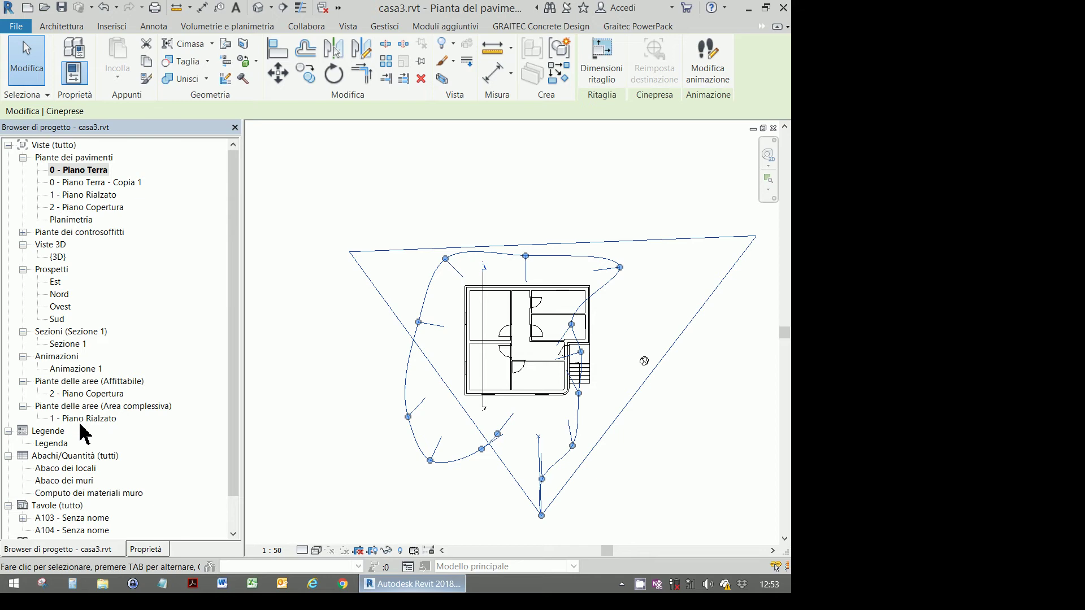
Open the Animazione 1 view, play the walkthrough from frame 1, and bring up File export options
double_click(74, 370)
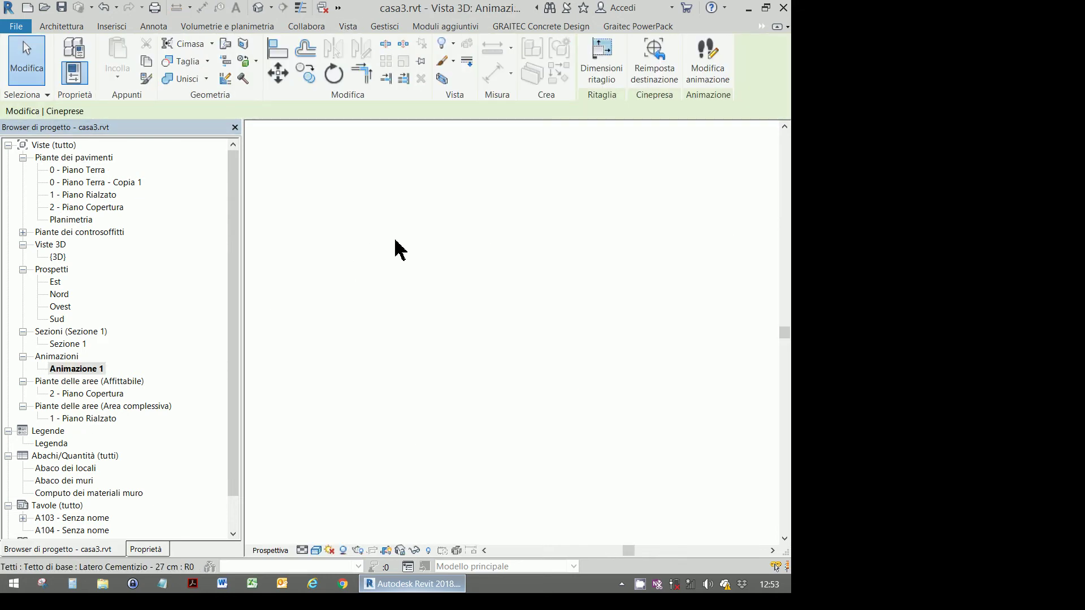
left_click(702, 71)
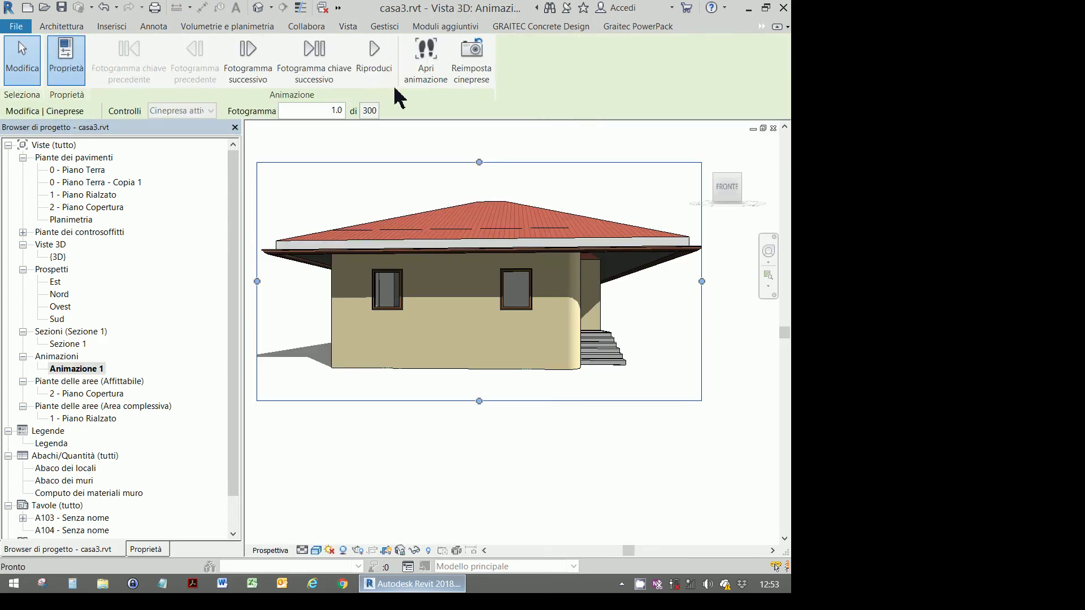
left_click(376, 68)
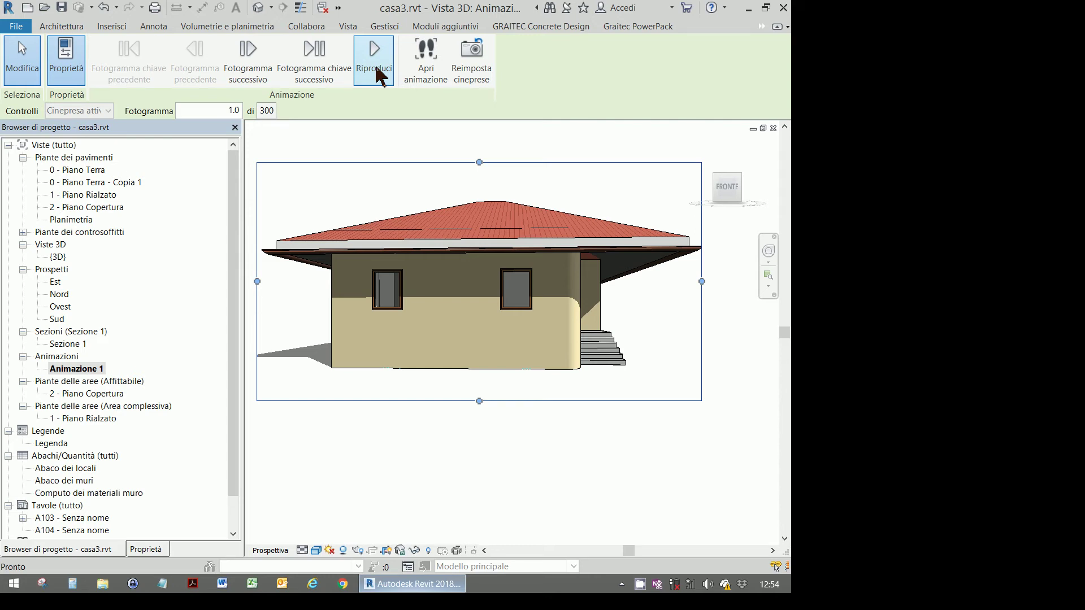
left_click(17, 26)
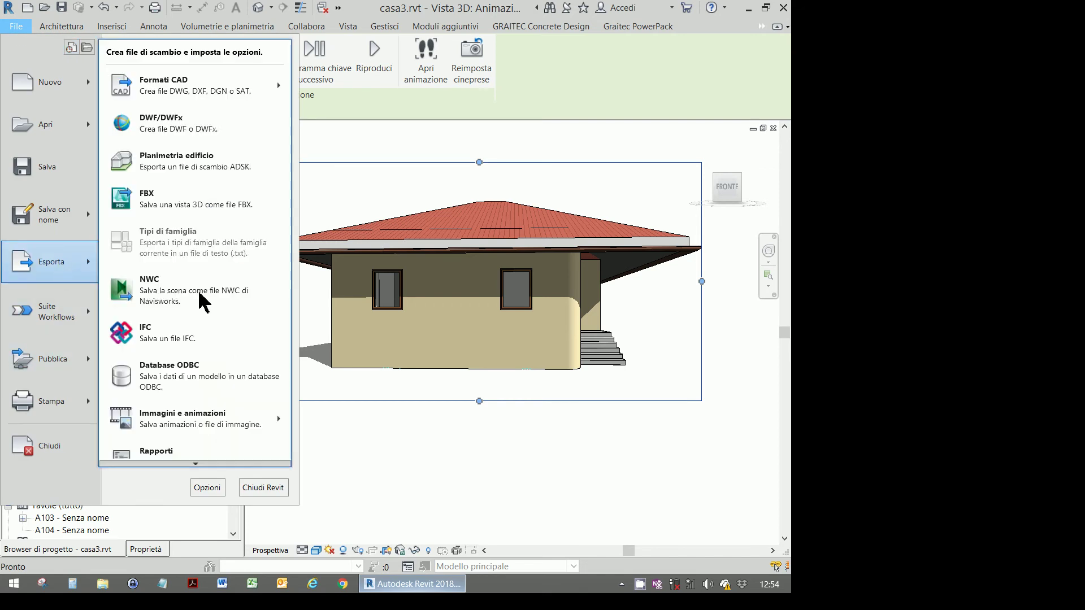
mouse_move(51, 261)
mouse_move(193, 418)
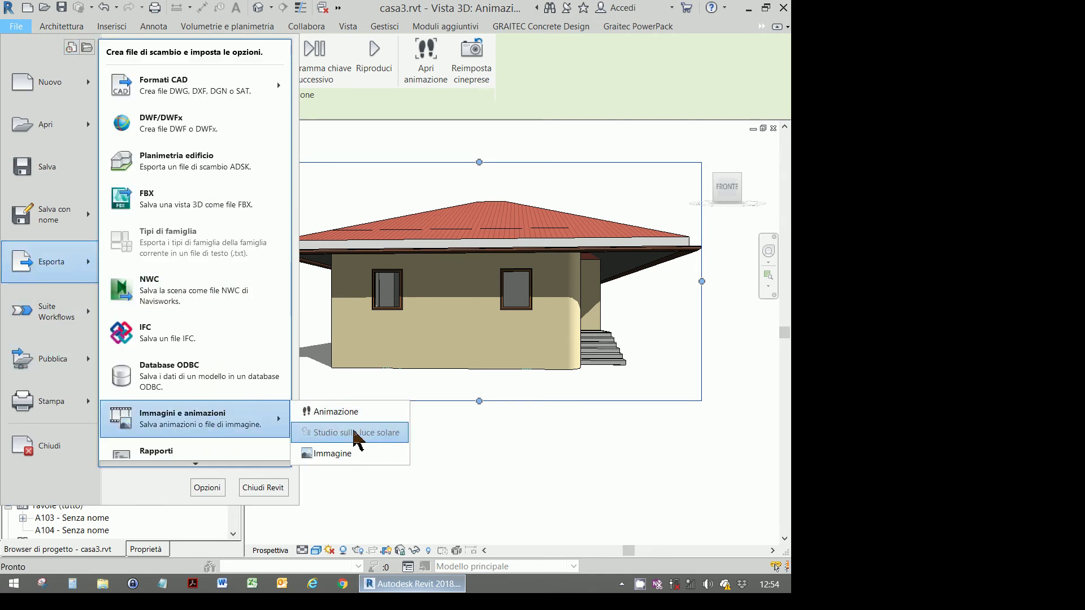
Export the walkthrough as AVI 'casa3 Animazione 1' on the Desktop with Microsoft Video 1 compression
left_click(355, 422)
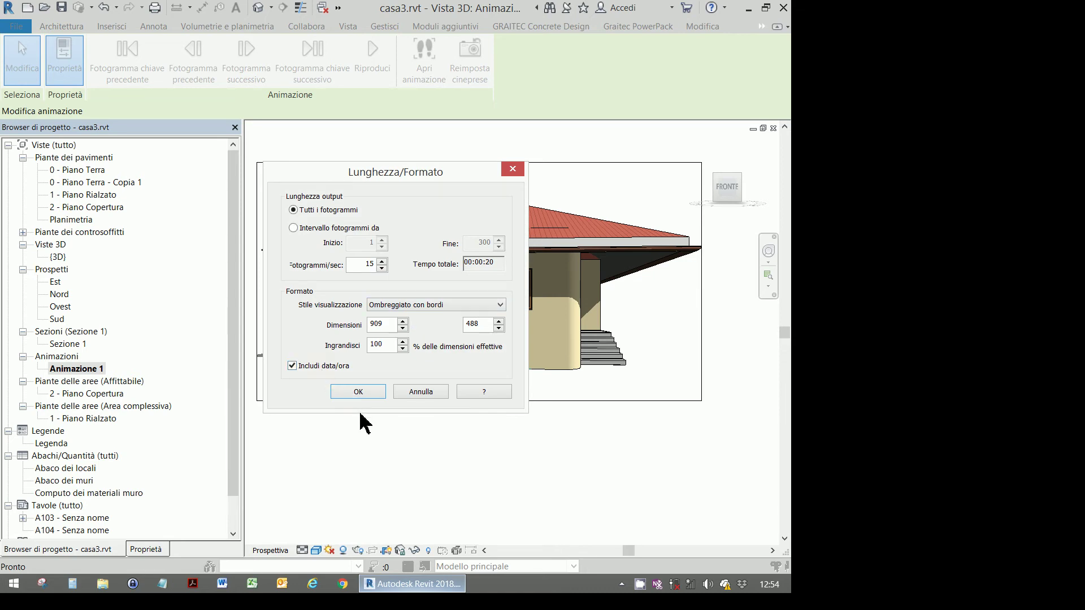
left_click(348, 392)
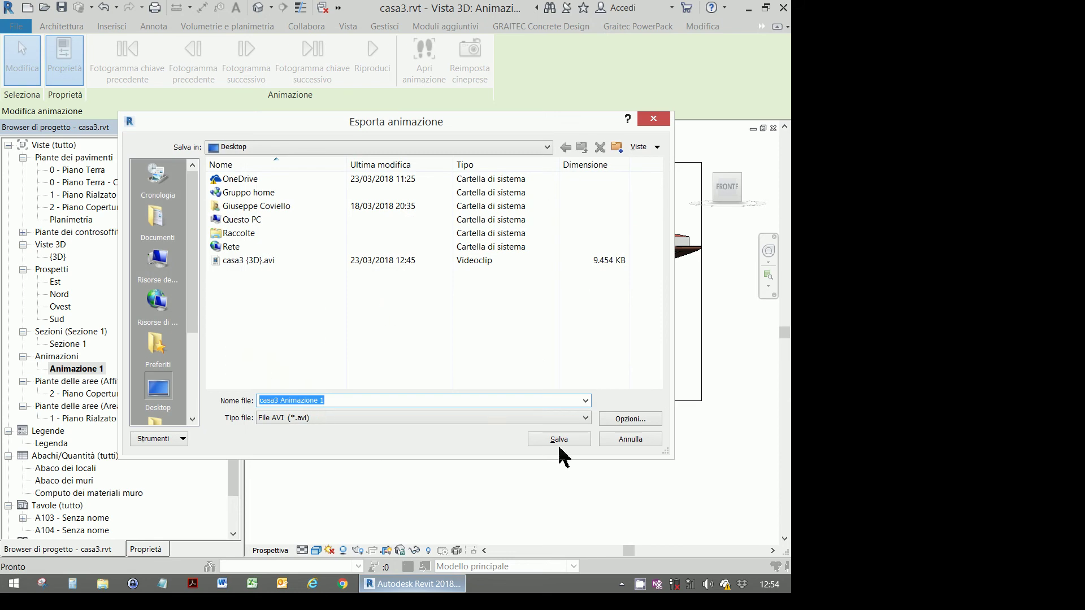
left_click(560, 440)
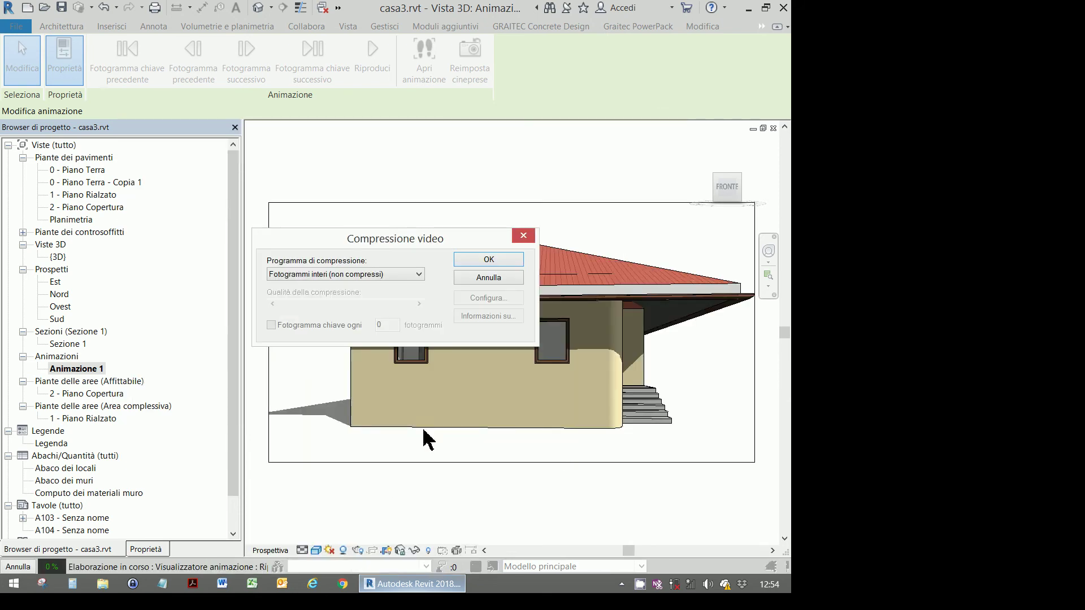
left_click(343, 275)
left_click(334, 304)
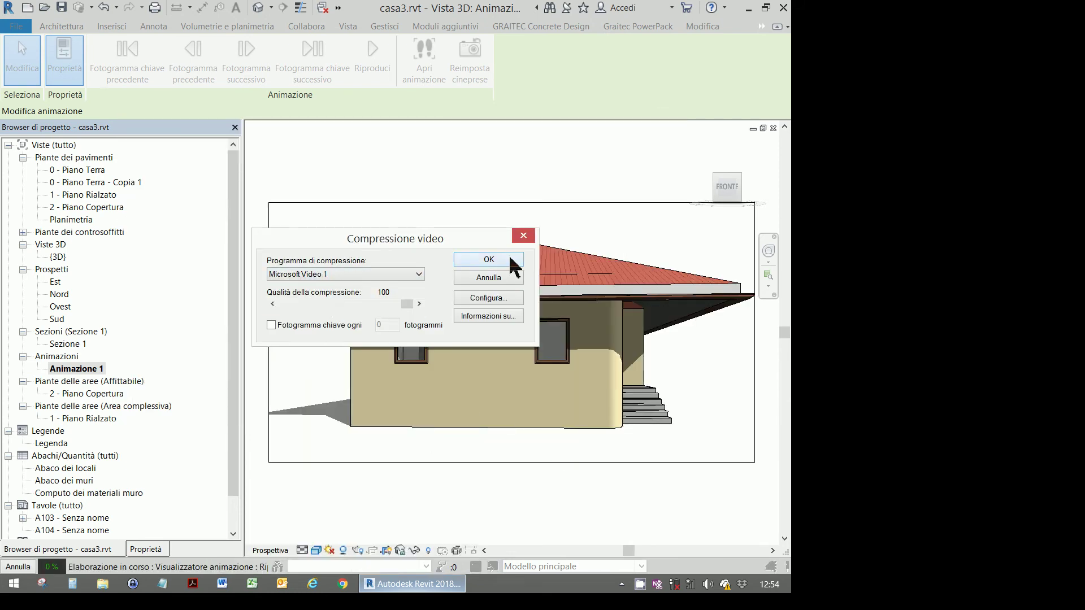
left_click(514, 261)
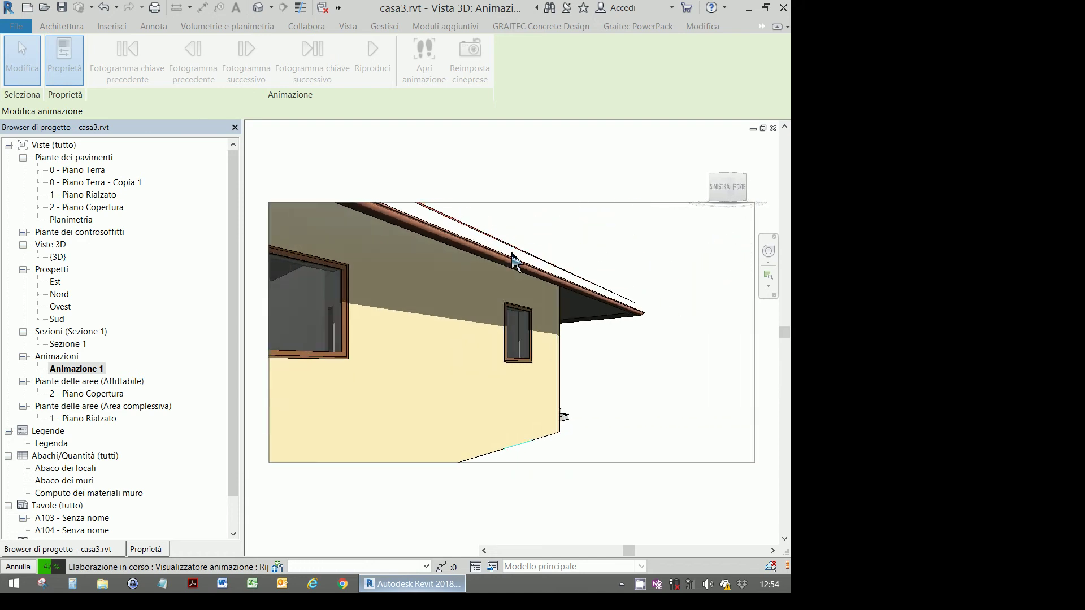
key("Escape")
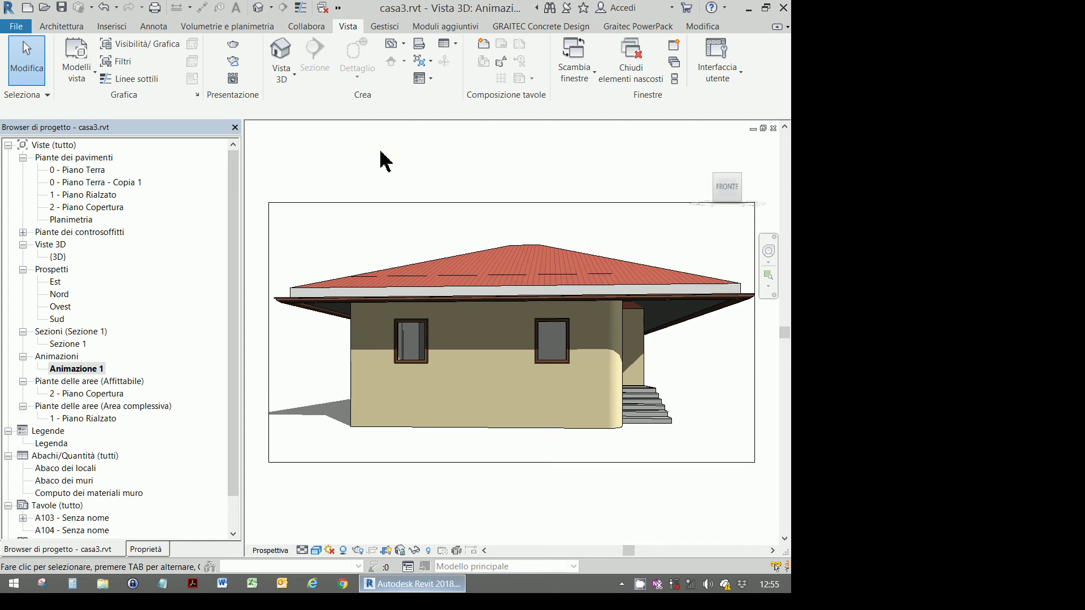
left_click(747, 9)
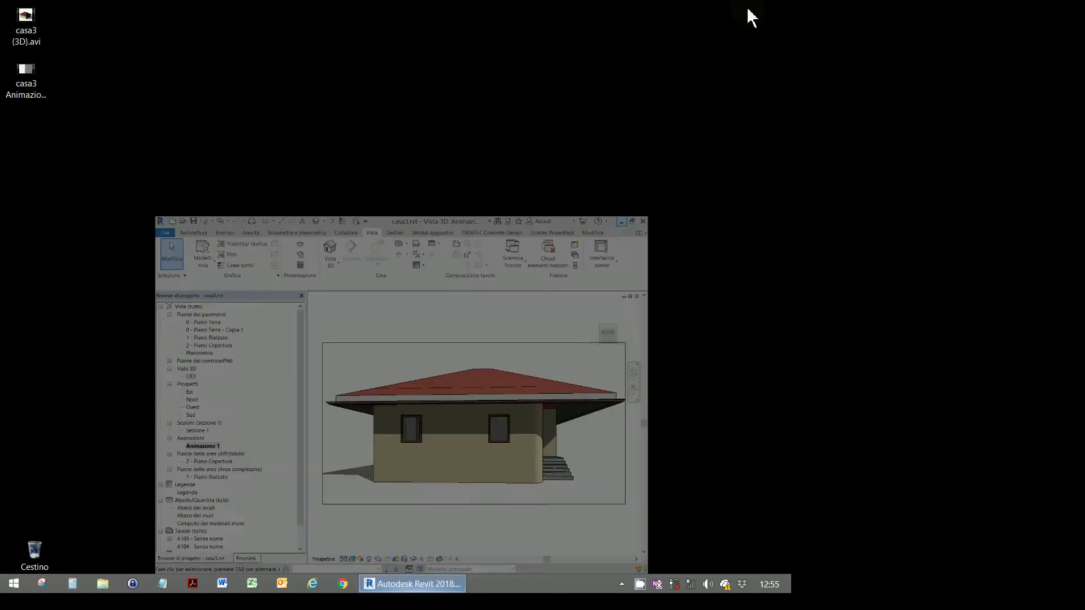
double_click(34, 89)
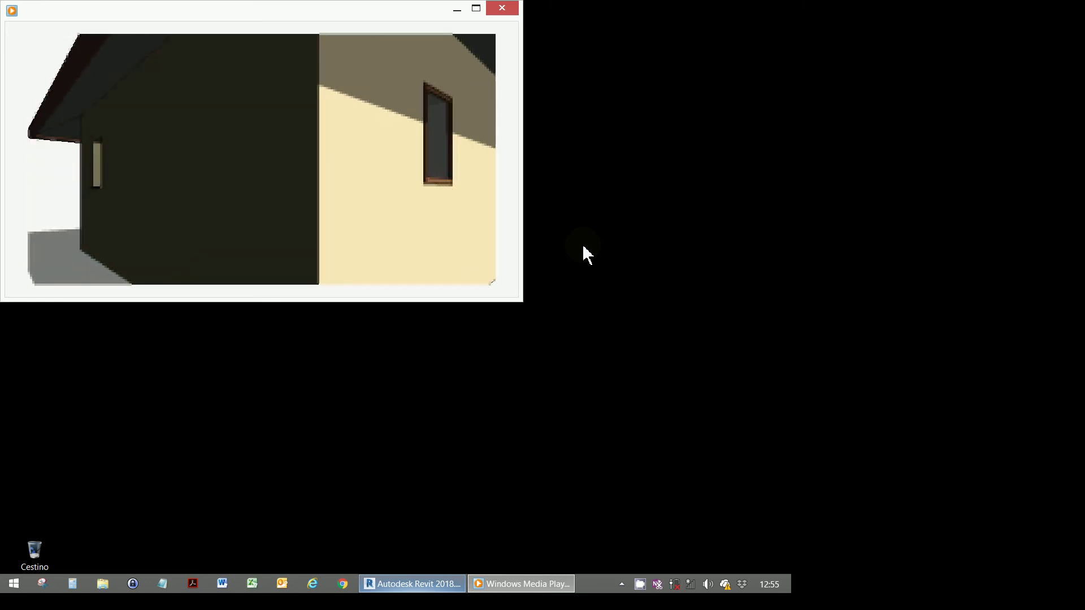
left_click(497, 17)
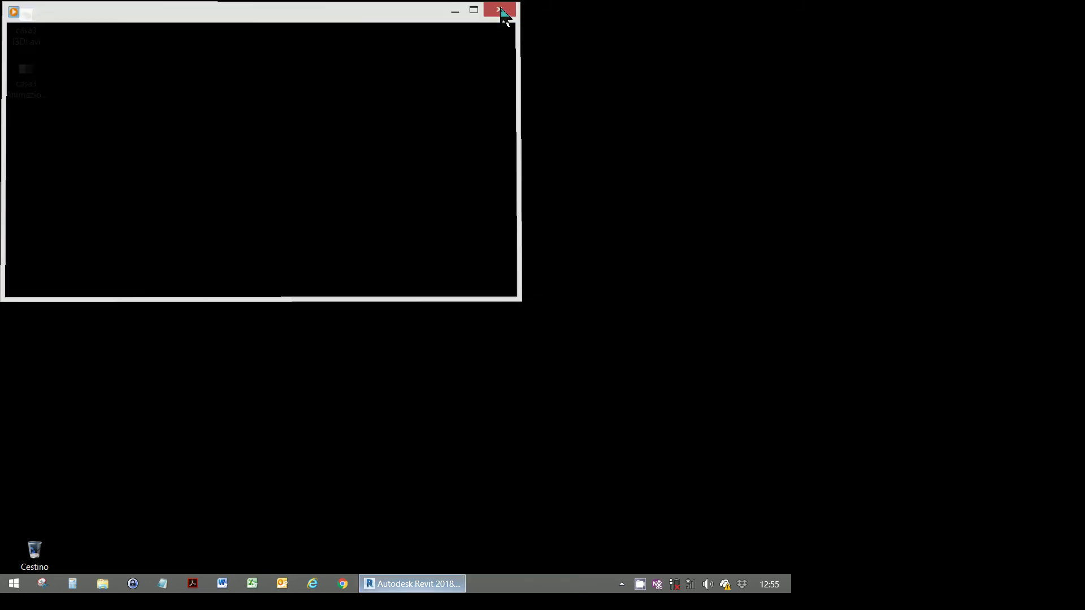
Restore Revit, open 0 - Piano Terra, and show the Animazione 1 camera in the plan
left_click(395, 587)
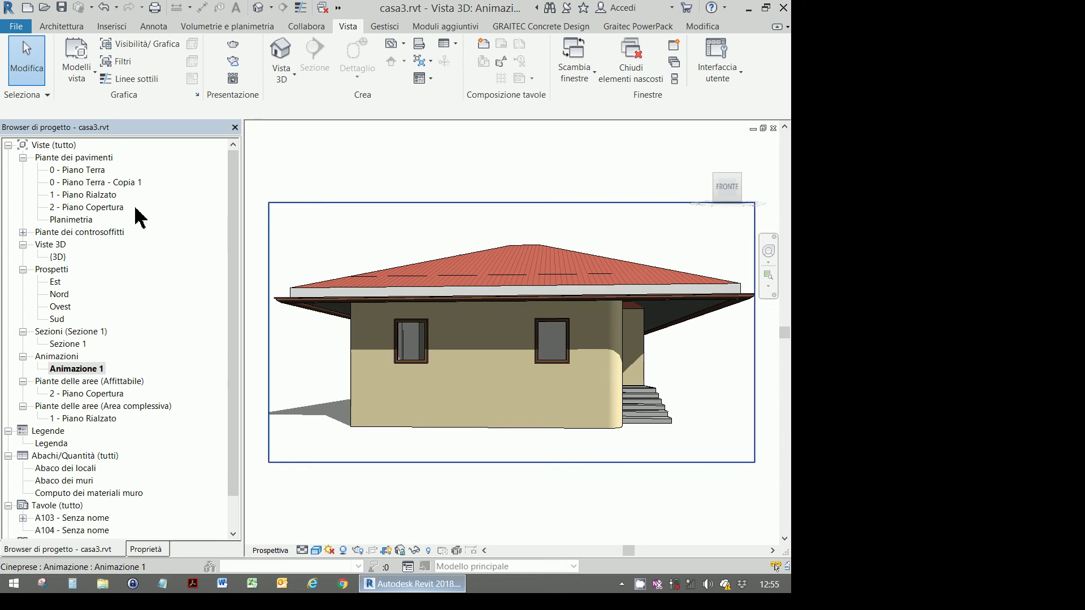
double_click(78, 171)
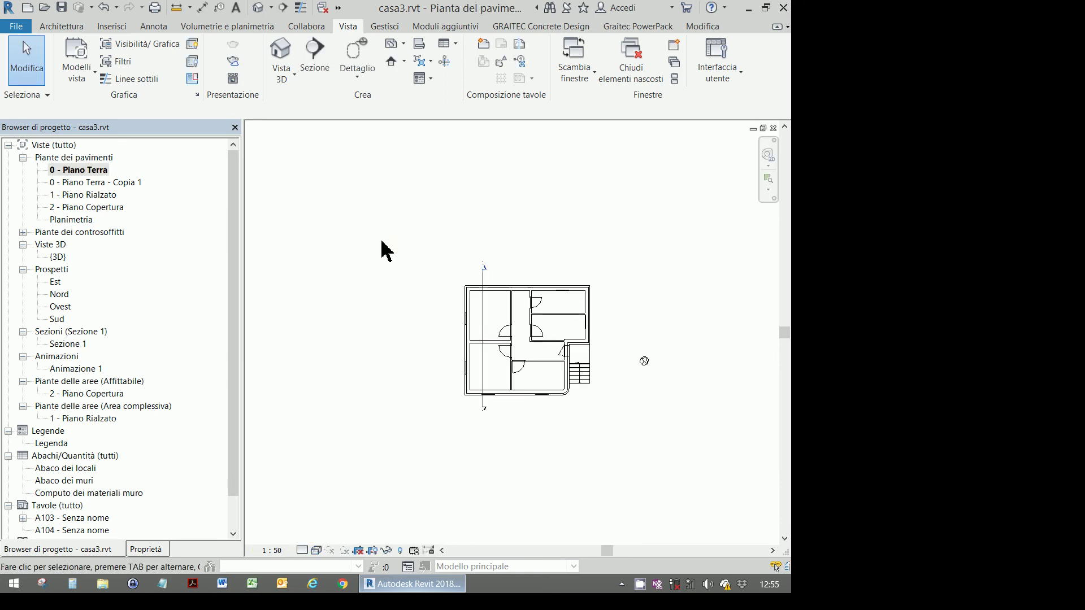
right_click(72, 372)
left_click(154, 138)
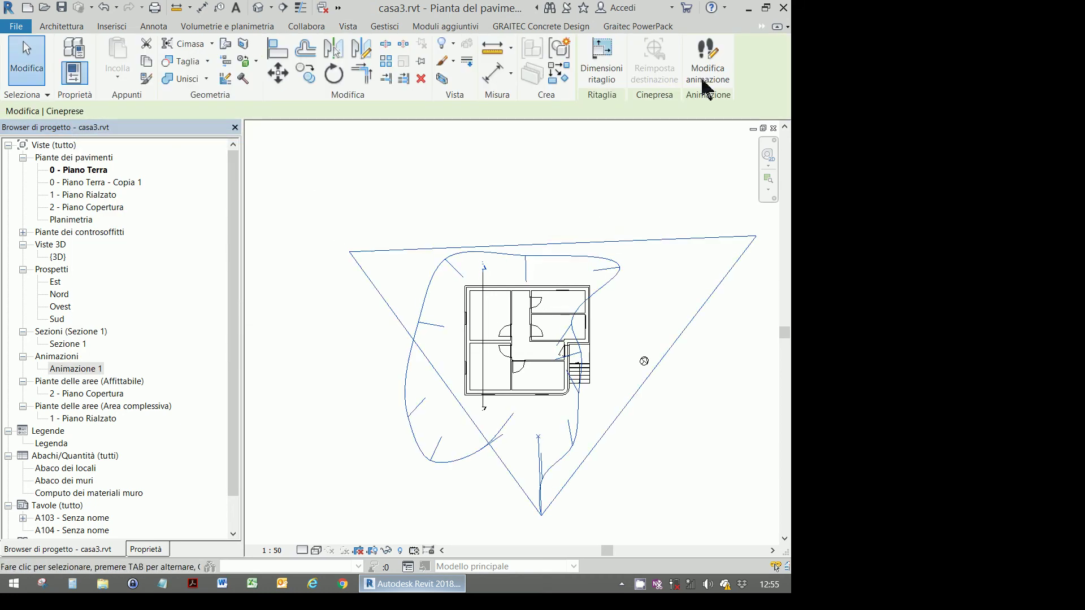
Edit the camera path, nudge the top keyframe, and open Fotogrammi animazione (300 frames, 15 fps)
left_click(707, 85)
left_click(182, 111)
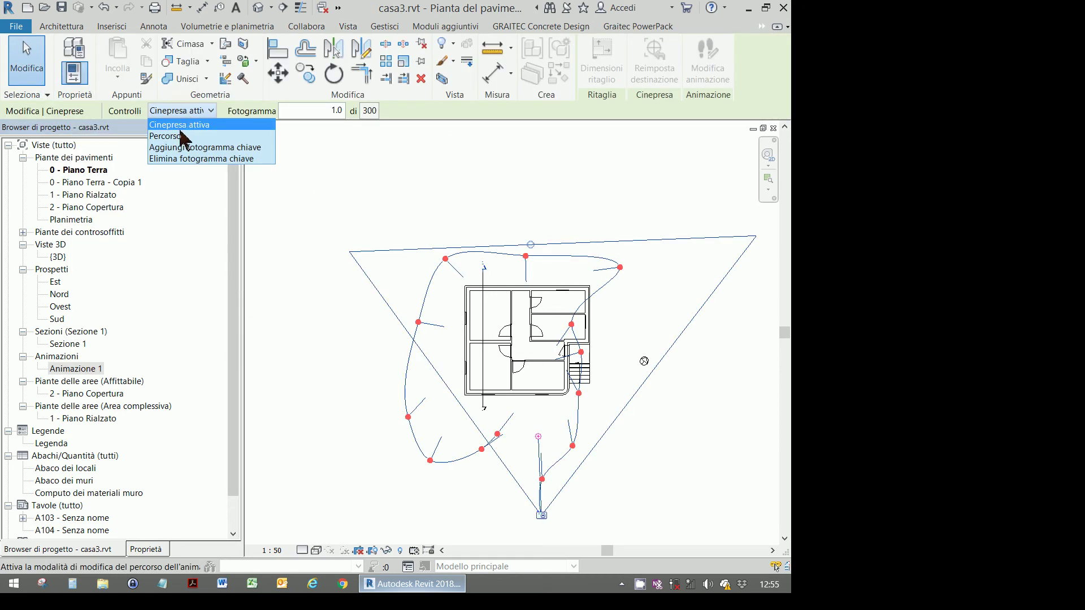
left_click(164, 137)
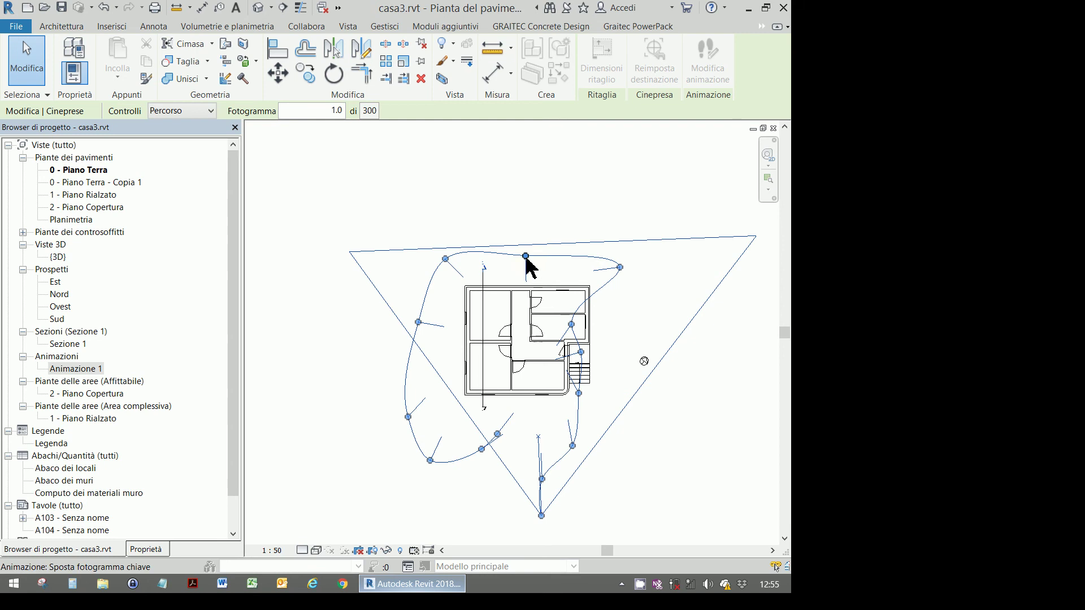
left_click_drag(526, 256, 526, 257)
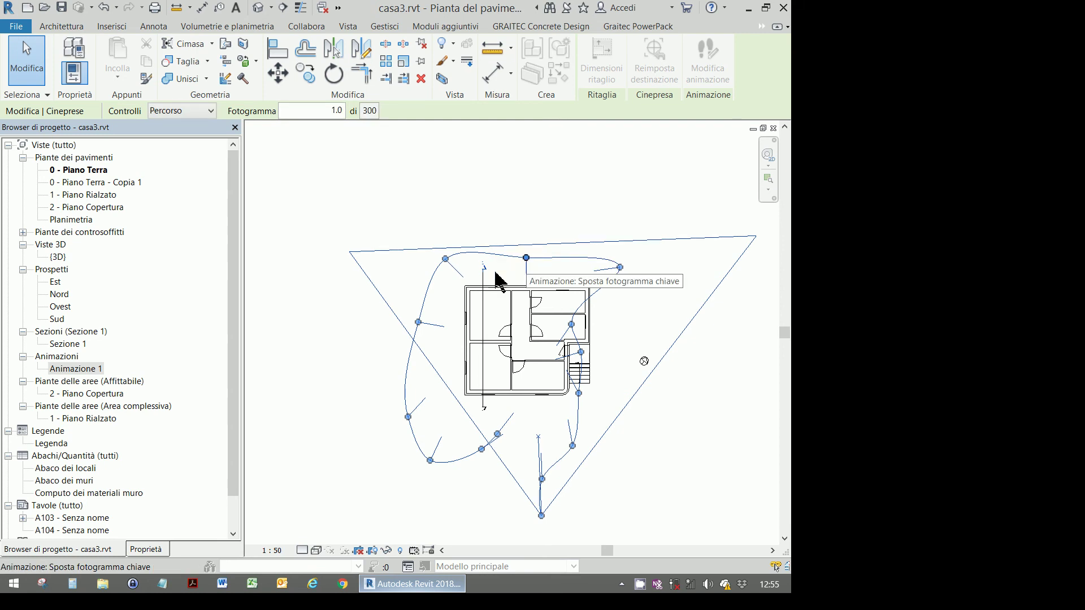
left_click(161, 550)
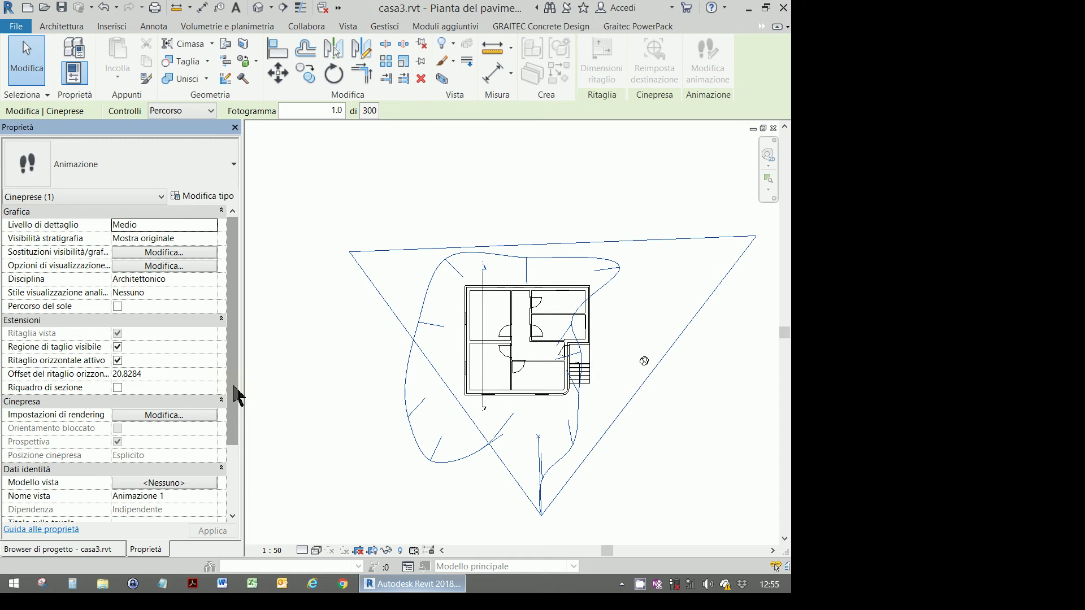
mouse_move(234, 394)
left_mouse_down()
mouse_move(237, 457)
mouse_move(226, 313)
left_mouse_up()
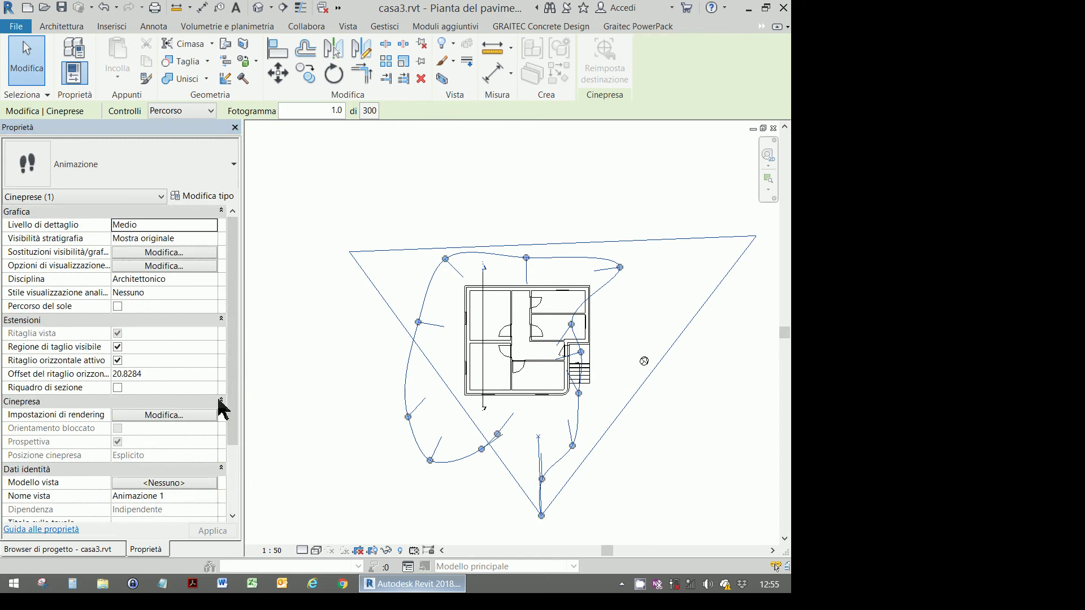
left_click_drag(232, 388, 238, 463)
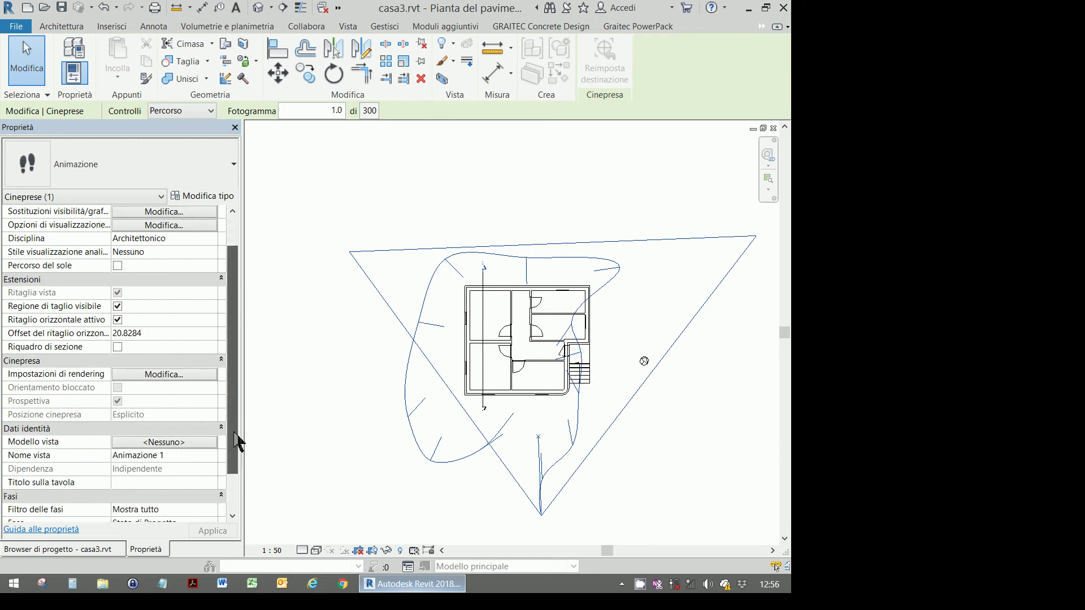
left_click(183, 492)
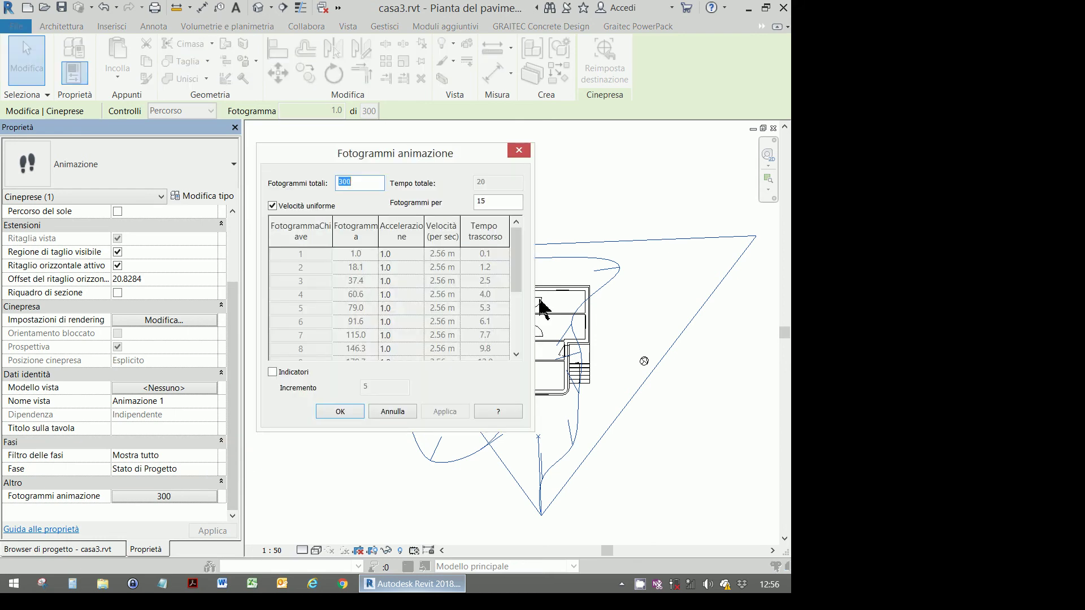
Turn off Velocità uniforme and turn on Indicatori with increment 5 for the 300-frame walkthrough
left_click_drag(517, 277, 516, 339)
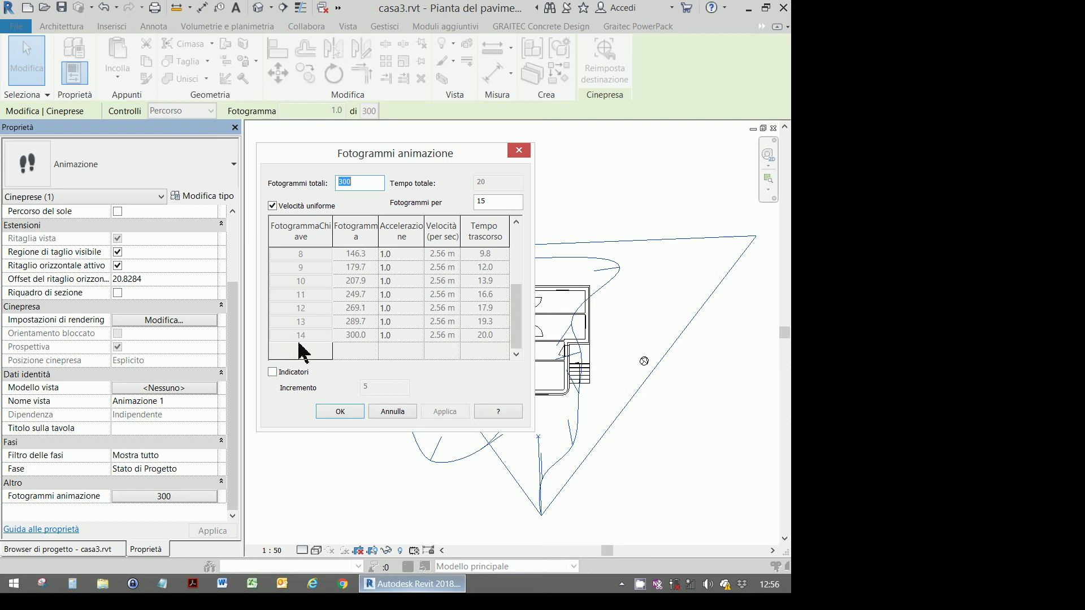
left_click(395, 411)
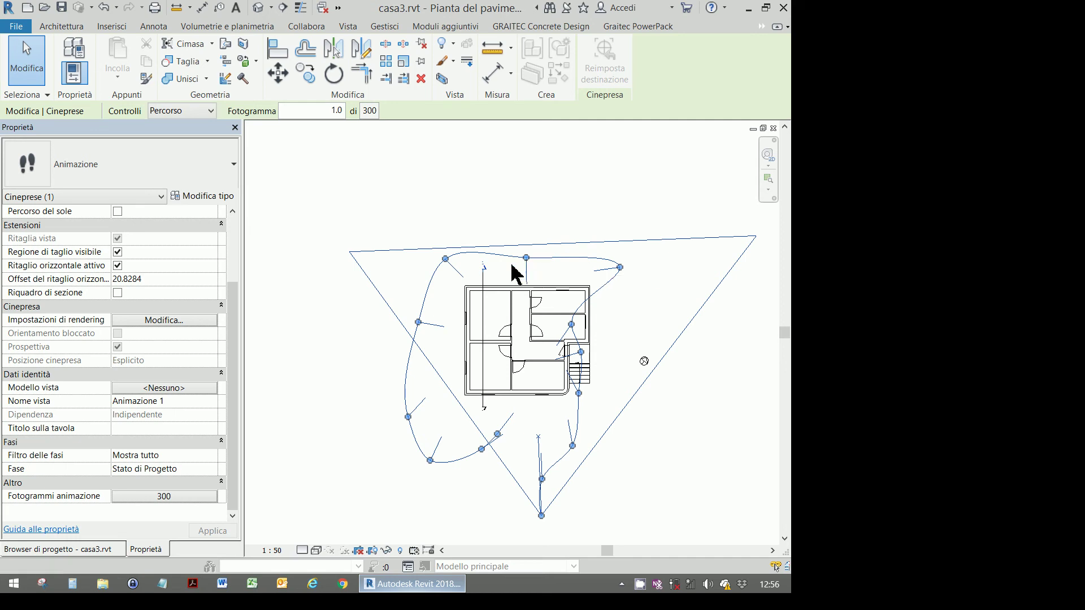
left_click(193, 498)
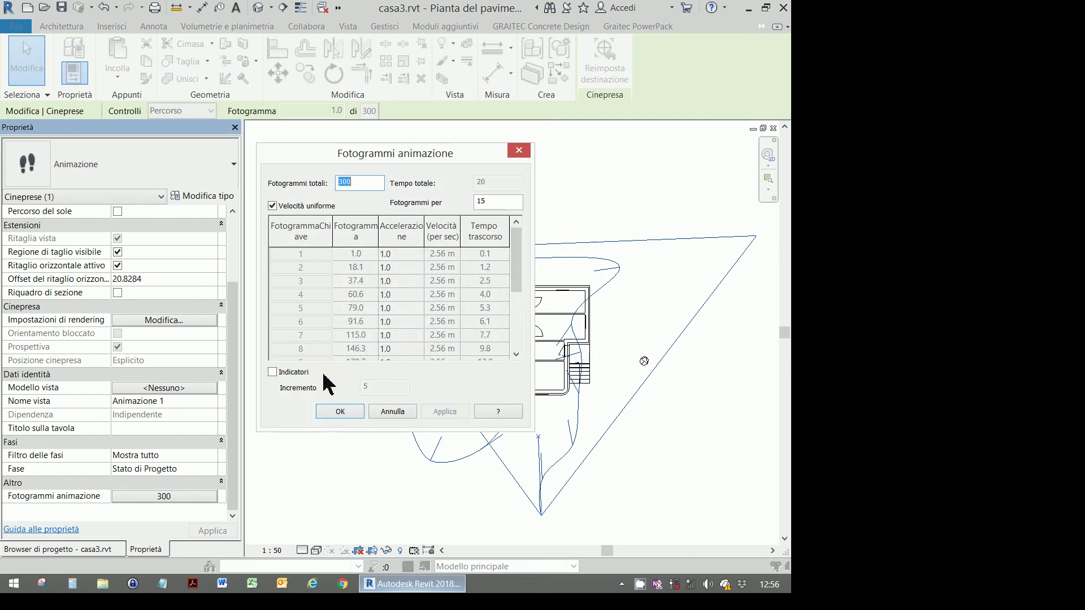
left_click(286, 211)
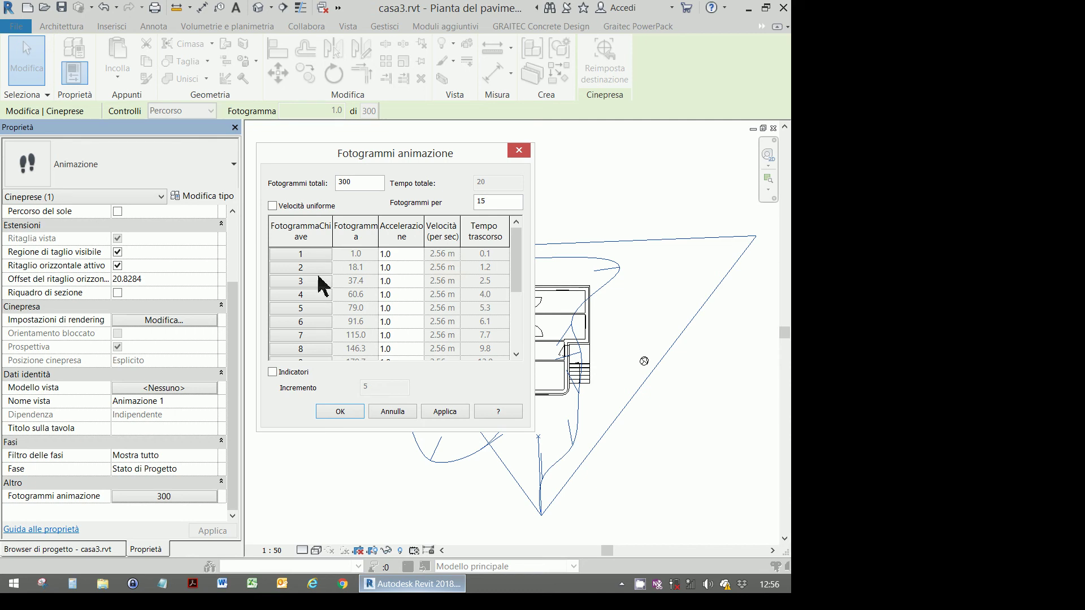
left_click_drag(516, 260, 516, 319)
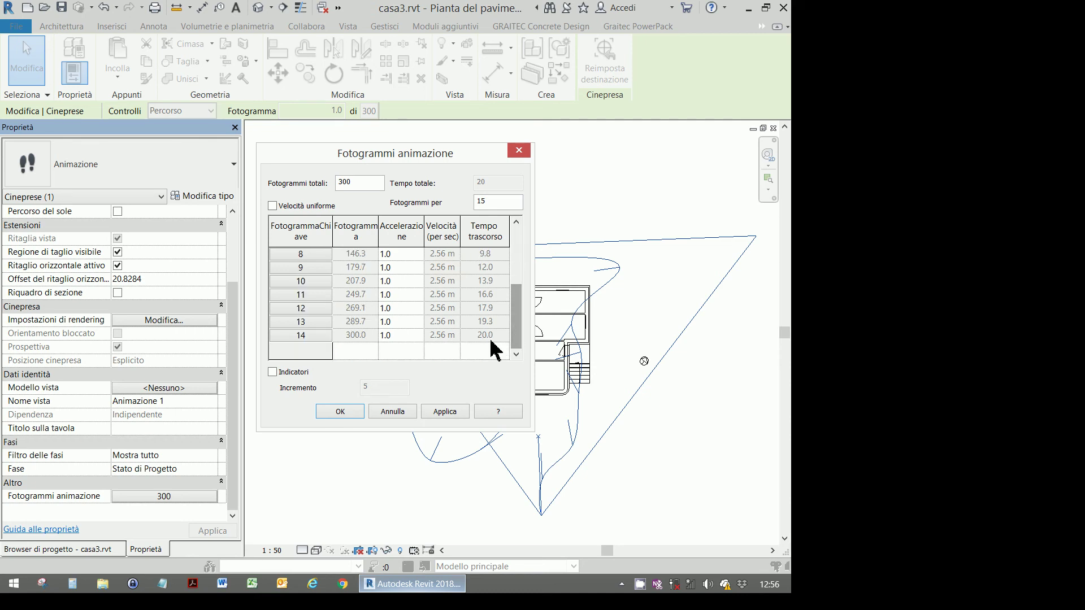
left_click(273, 372)
left_click(332, 412)
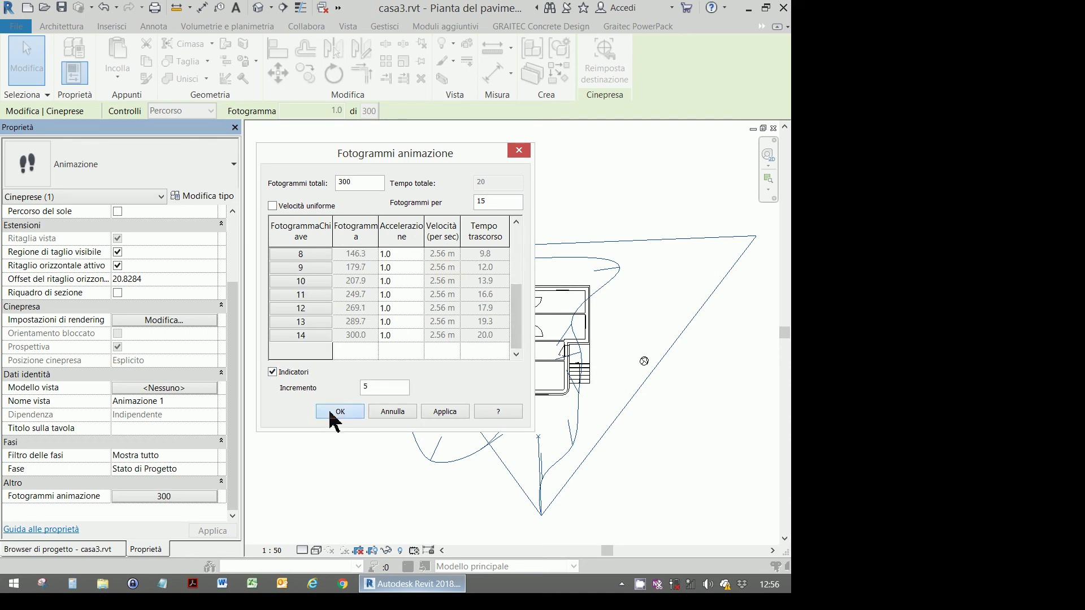
Close walkthrough editing, switch to the Browser di progetto, and deselect the camera
scroll(611, 298, "up", 2)
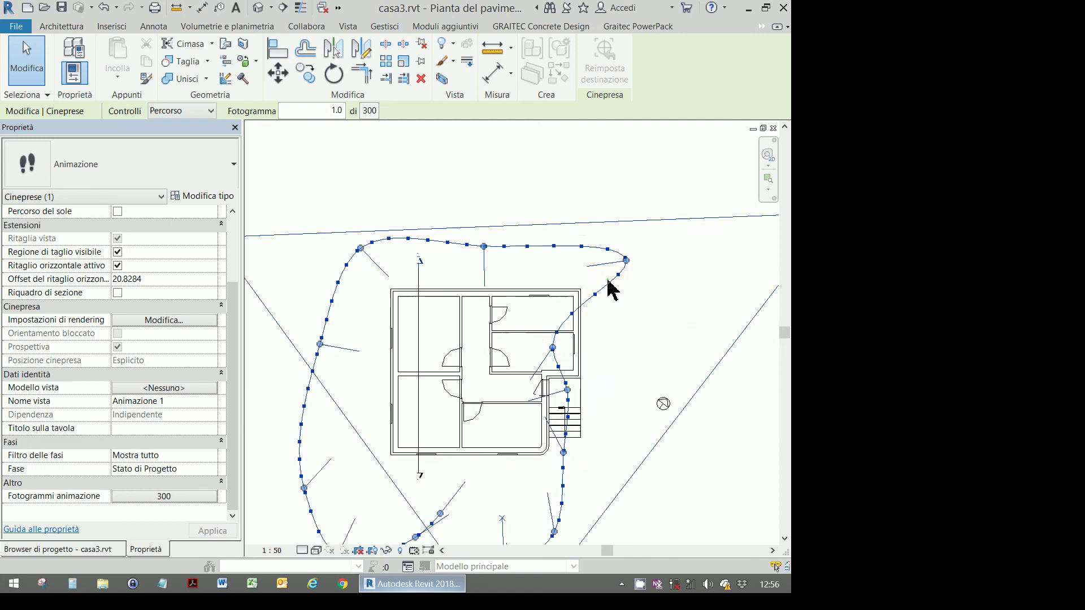
scroll(610, 298, "up", 3)
key("Escape")
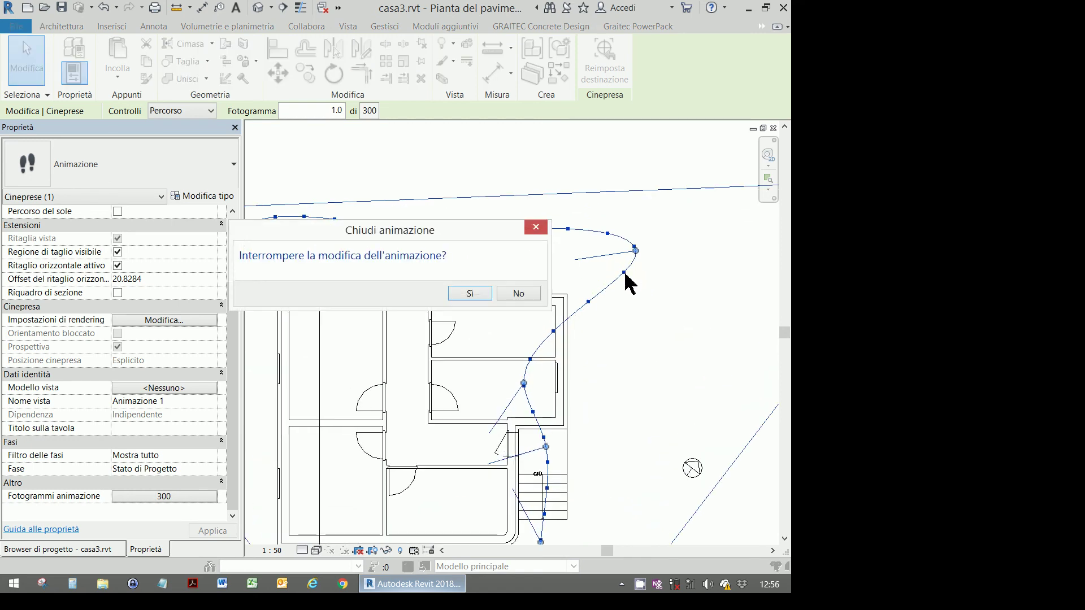
left_click(469, 291)
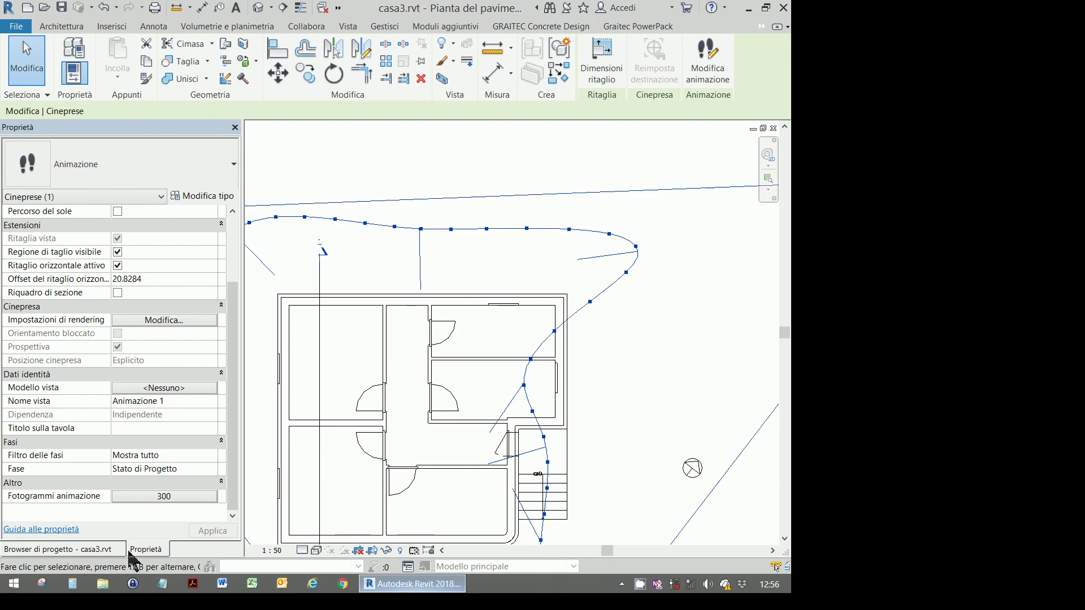
left_click(106, 550)
left_click(662, 260)
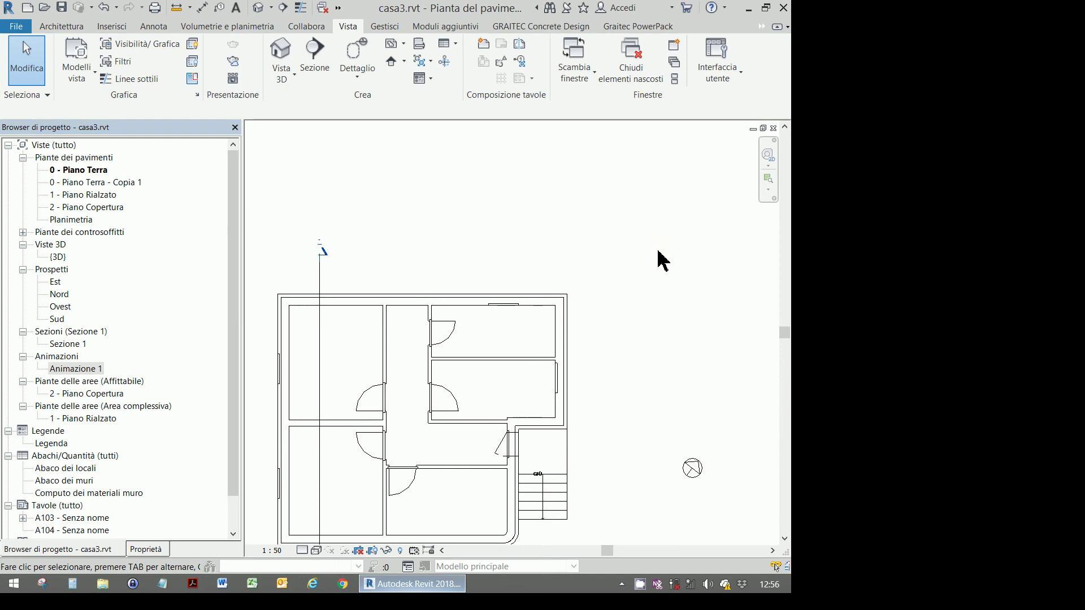
Open the Sud elevation, then the {3D} view, and turn off the sun path
double_click(57, 320)
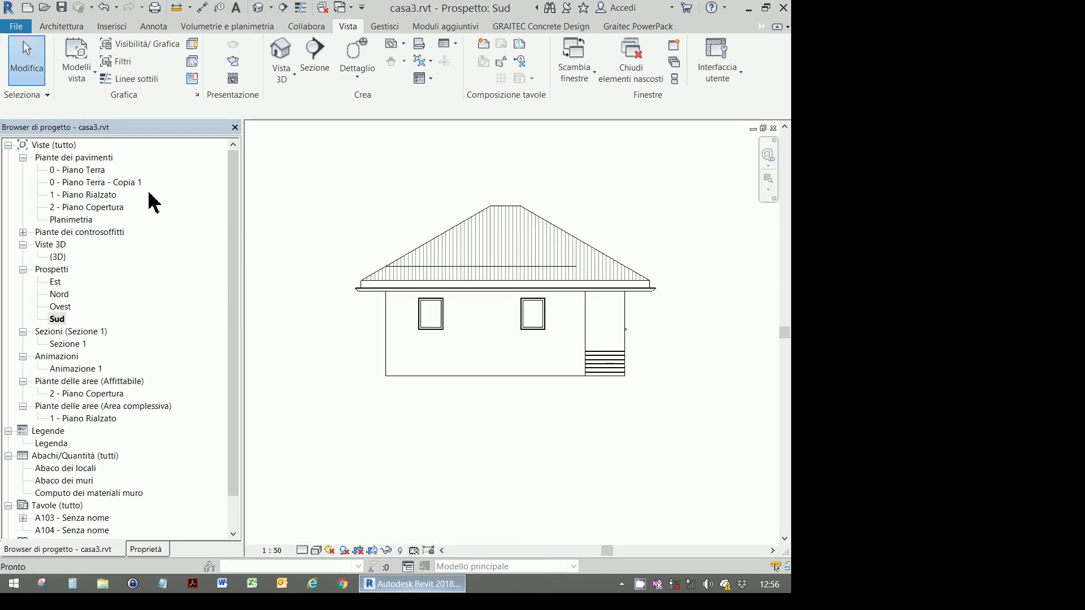
double_click(53, 257)
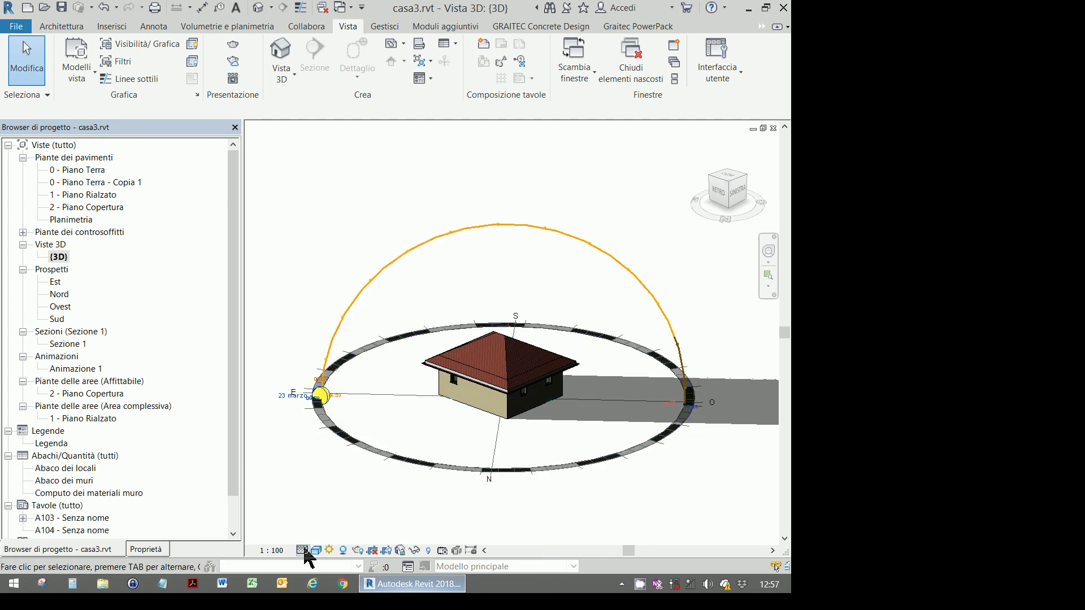
left_click(329, 551)
left_click(349, 516)
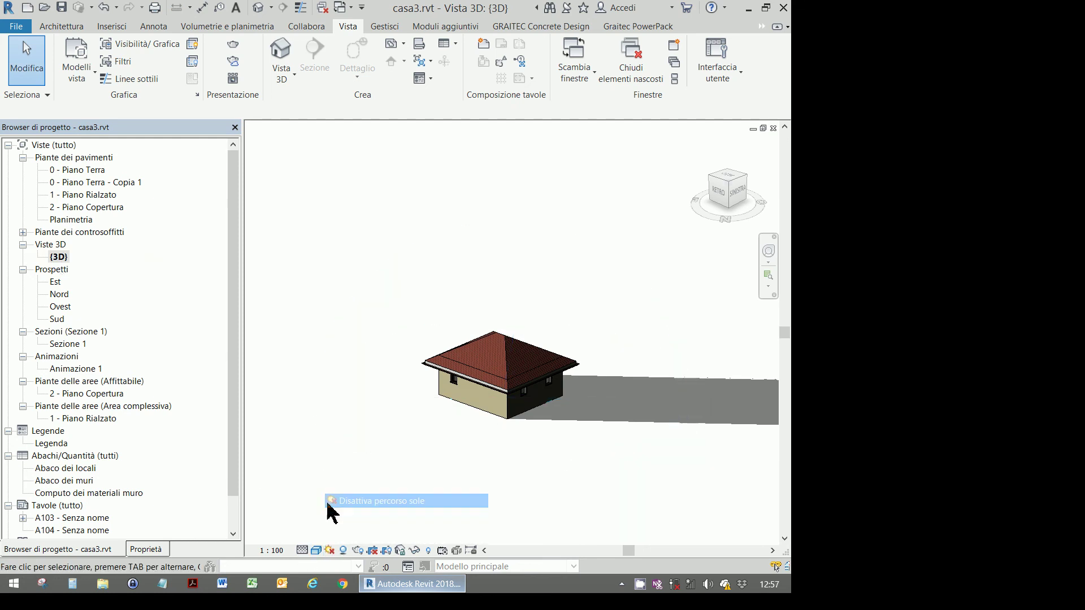
right_click(78, 369)
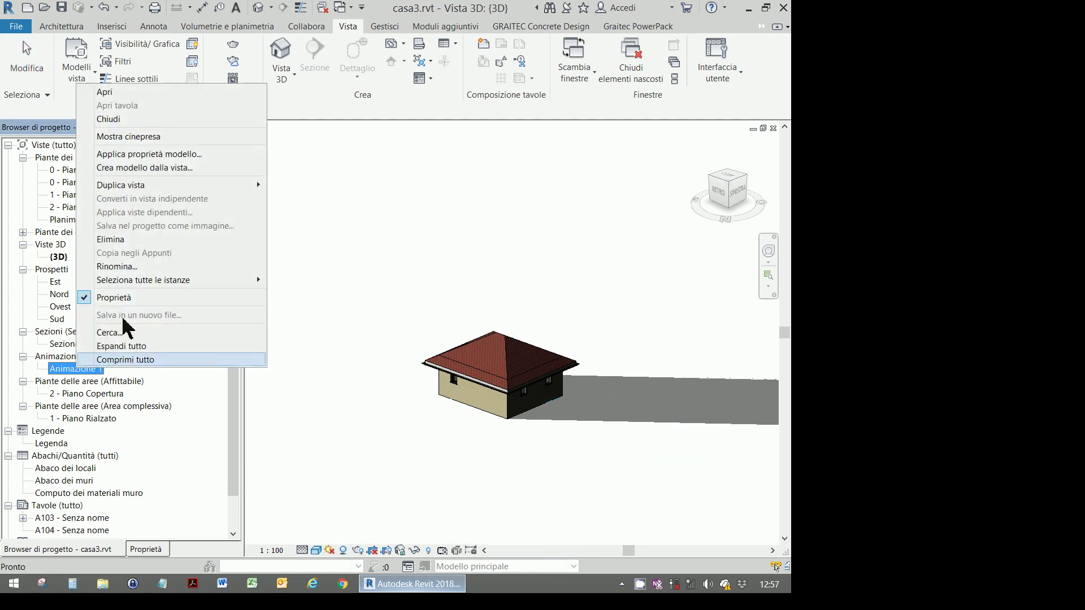
Show the Animazione 1 camera in 3D and edit its path with Controlli set to Percorso
left_click(133, 138)
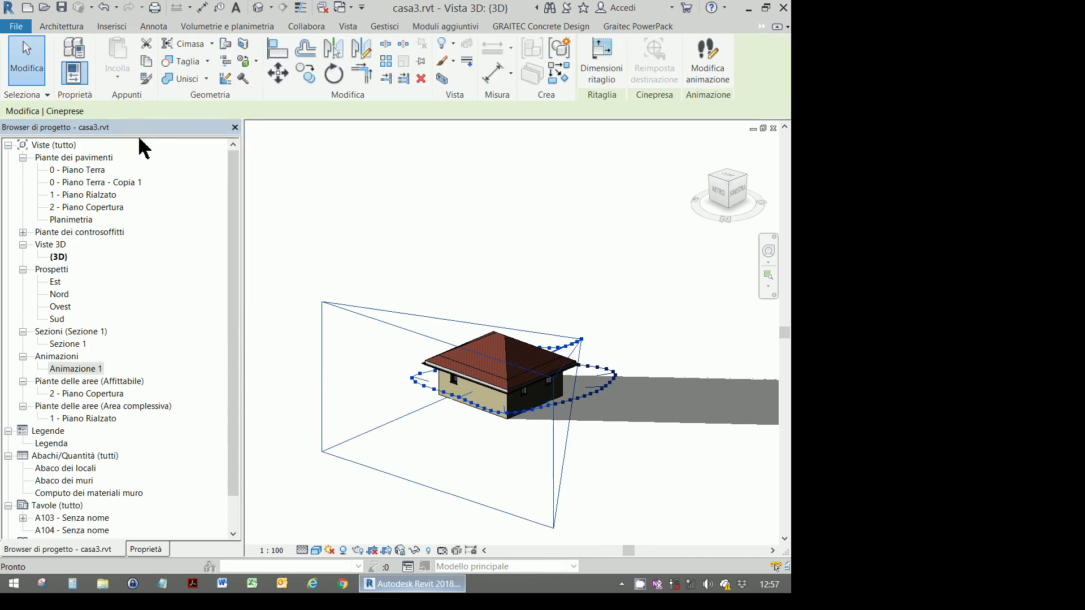
scroll(618, 389, "up", 2)
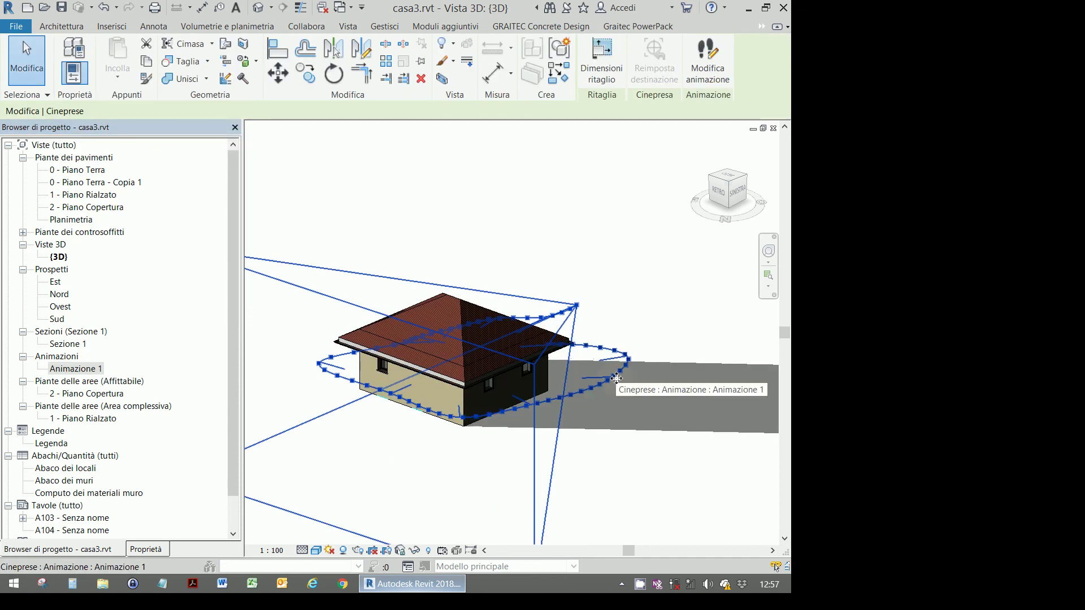
left_click(708, 57)
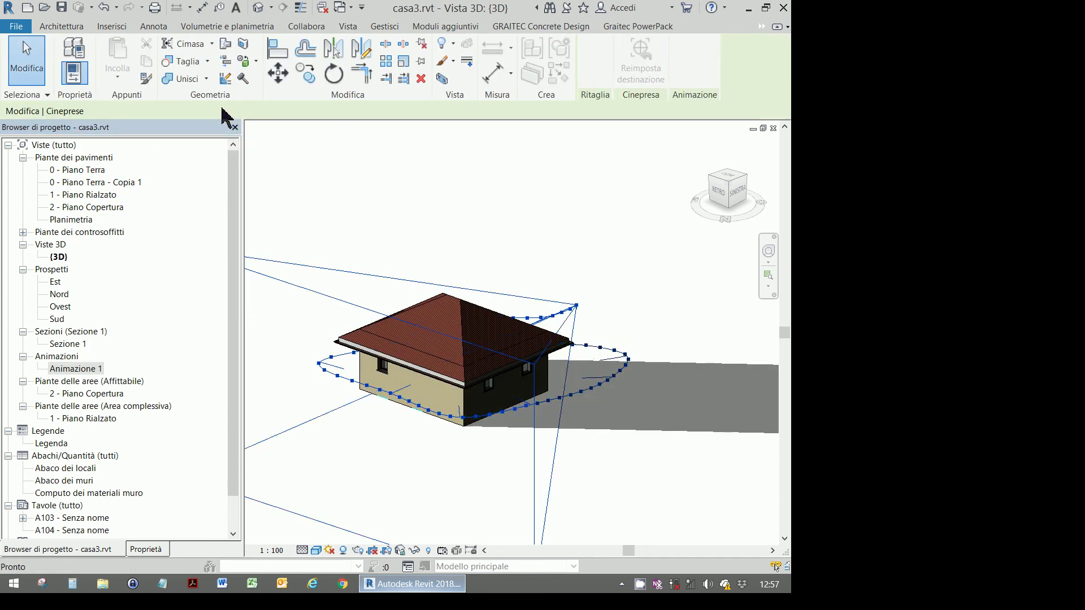
left_click(166, 120)
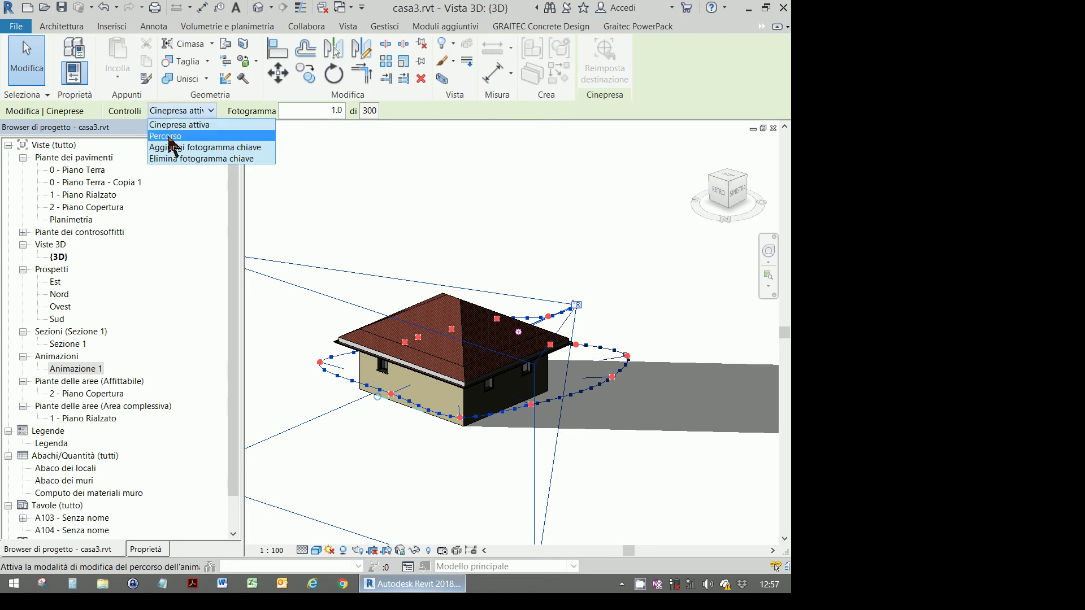
left_click(169, 131)
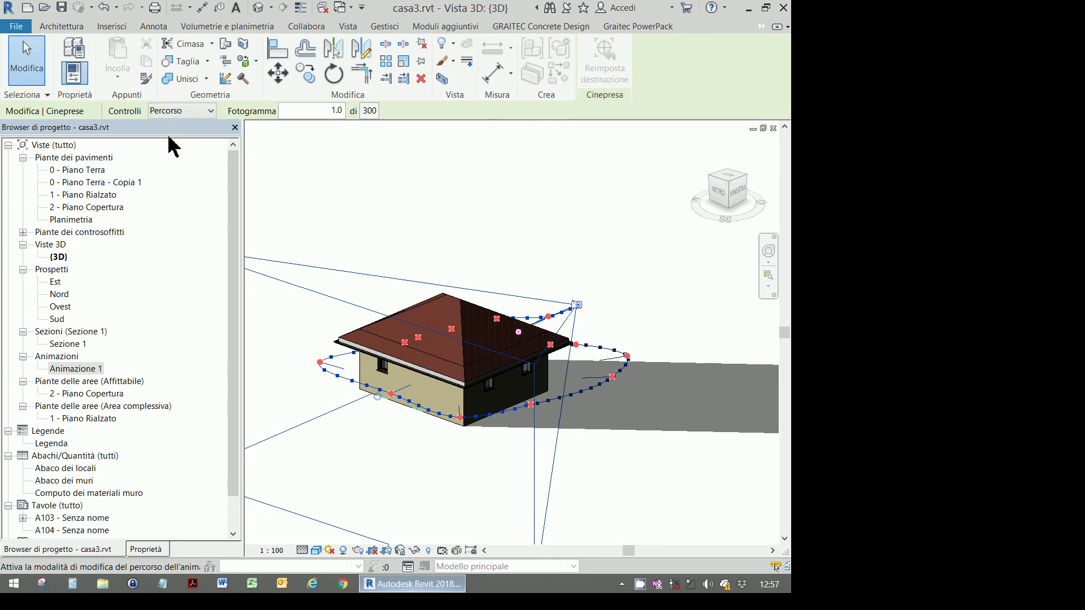
Move the right-hand keyframe slightly, orbit to check the path, and finish editing
left_click(628, 357)
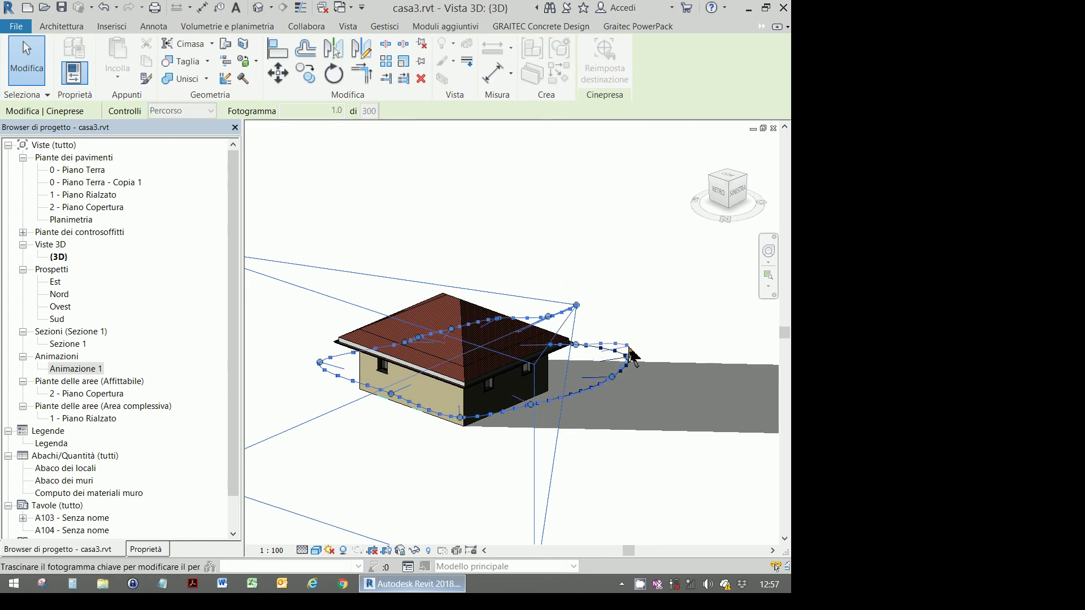
left_click_drag(629, 356, 629, 348)
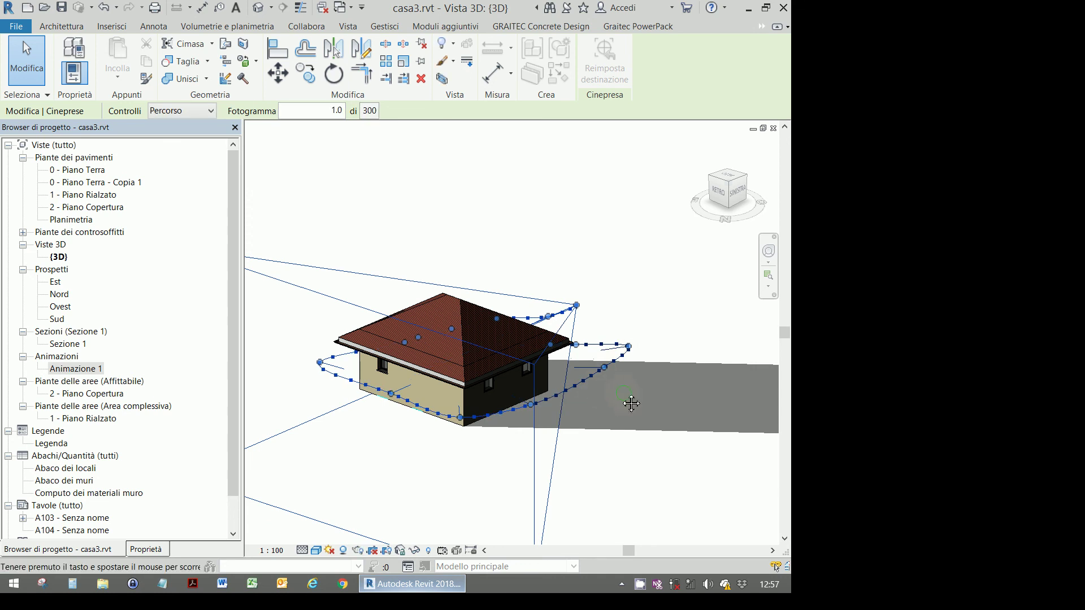
mouse_move(629, 403)
middle_mouse_down("shift")
mouse_move(616, 370)
mouse_move(469, 370)
middle_mouse_up("shift")
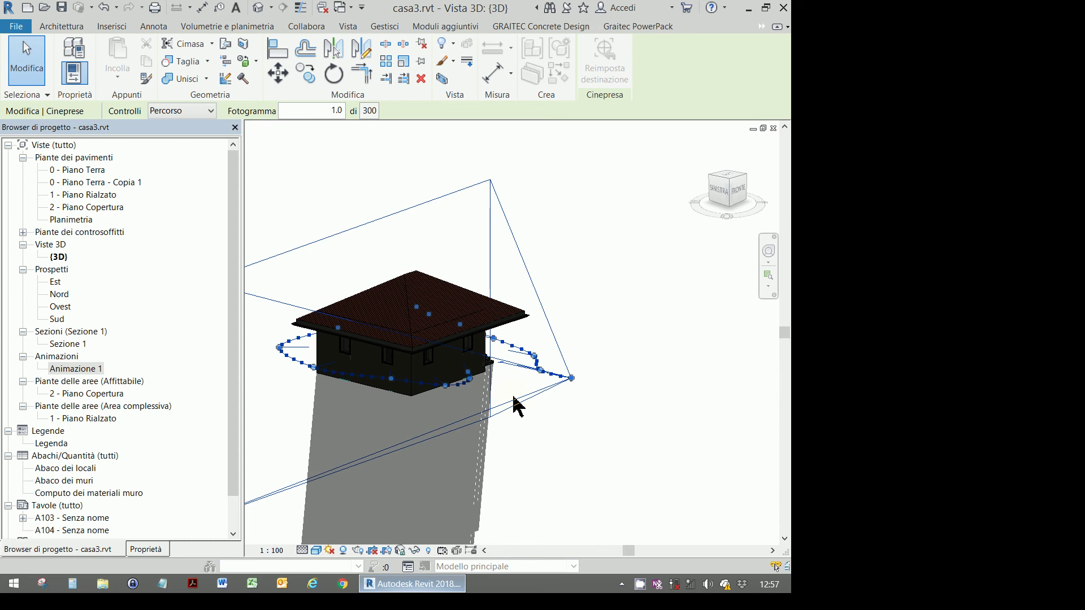
key("Escape")
left_click(474, 294)
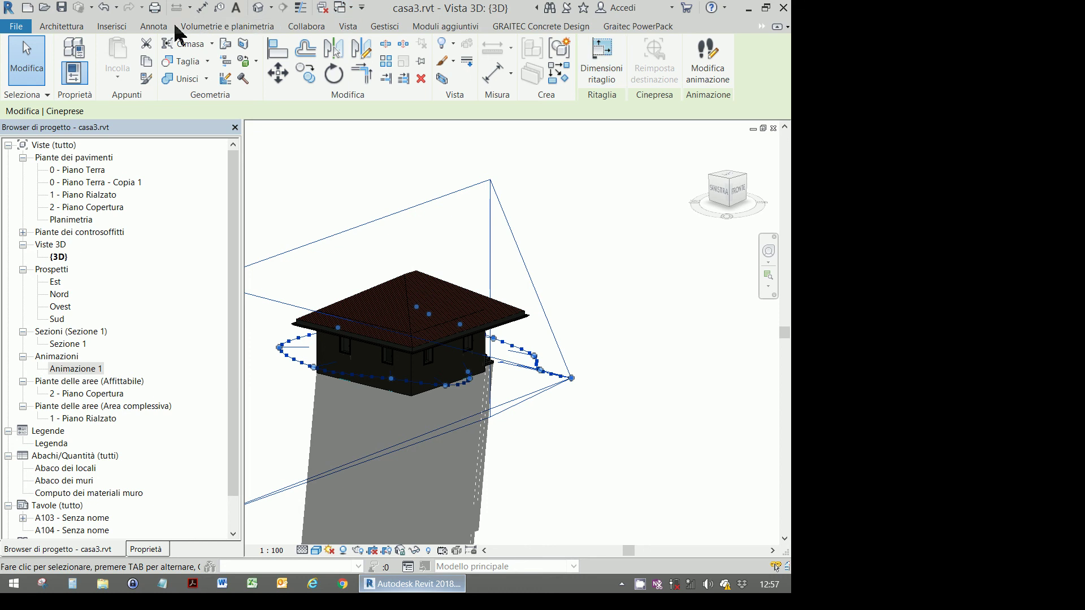
Start a new walkthrough at offset 1.7500, place a first point, then cancel it
left_click(348, 26)
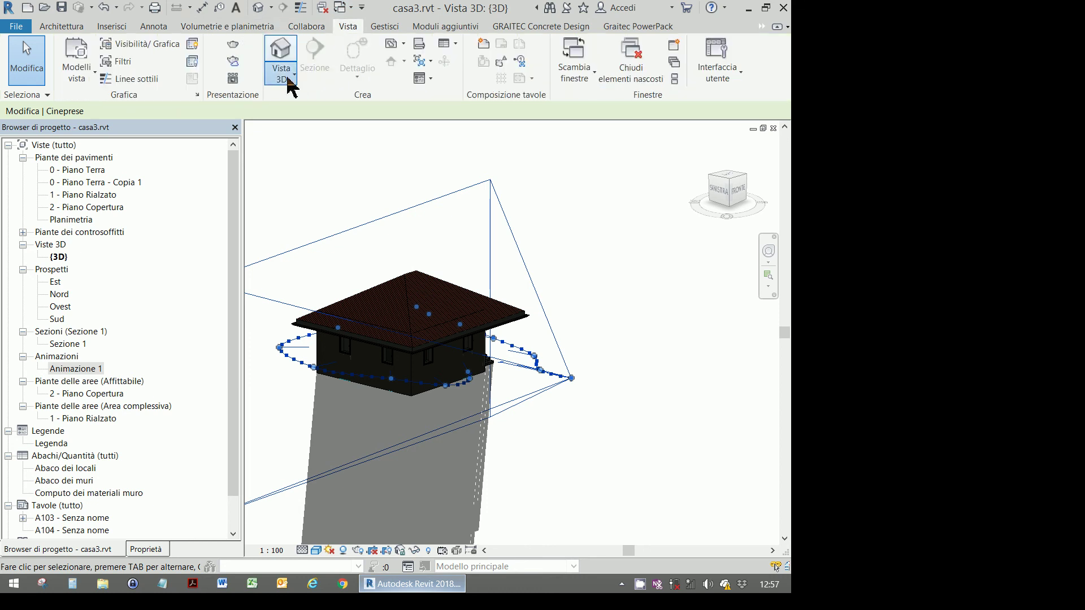
left_click(288, 80)
left_click(280, 156)
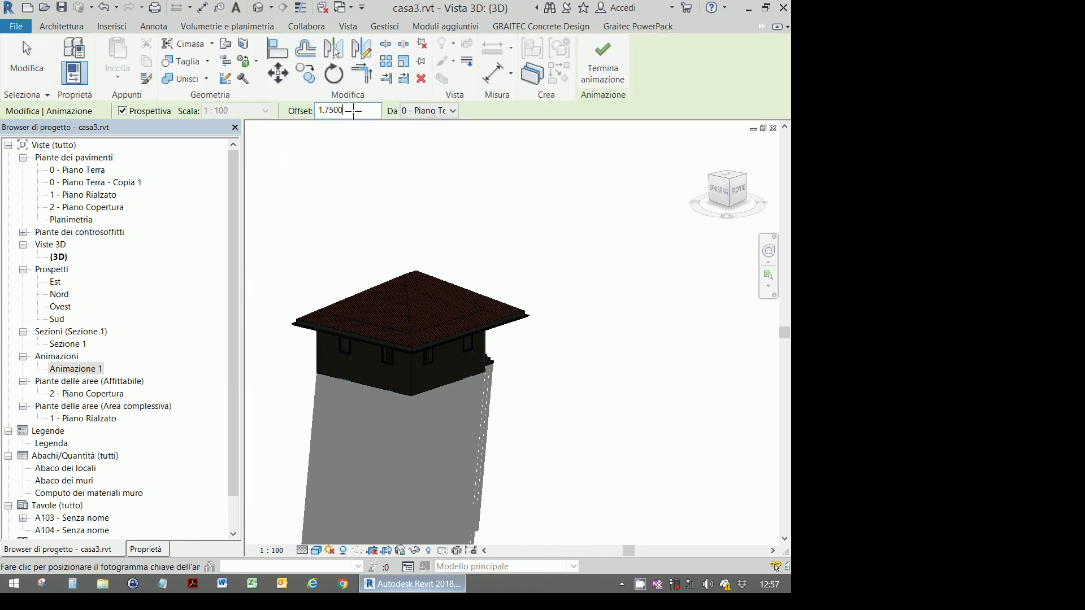
left_click_drag(353, 111, 276, 109)
left_click(564, 321)
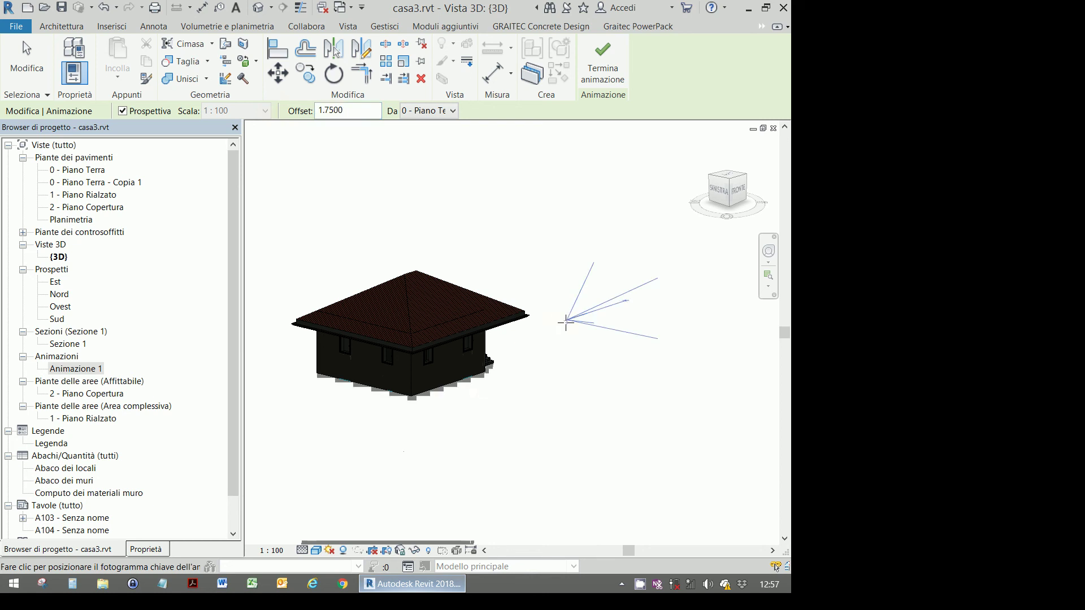
left_click(363, 111)
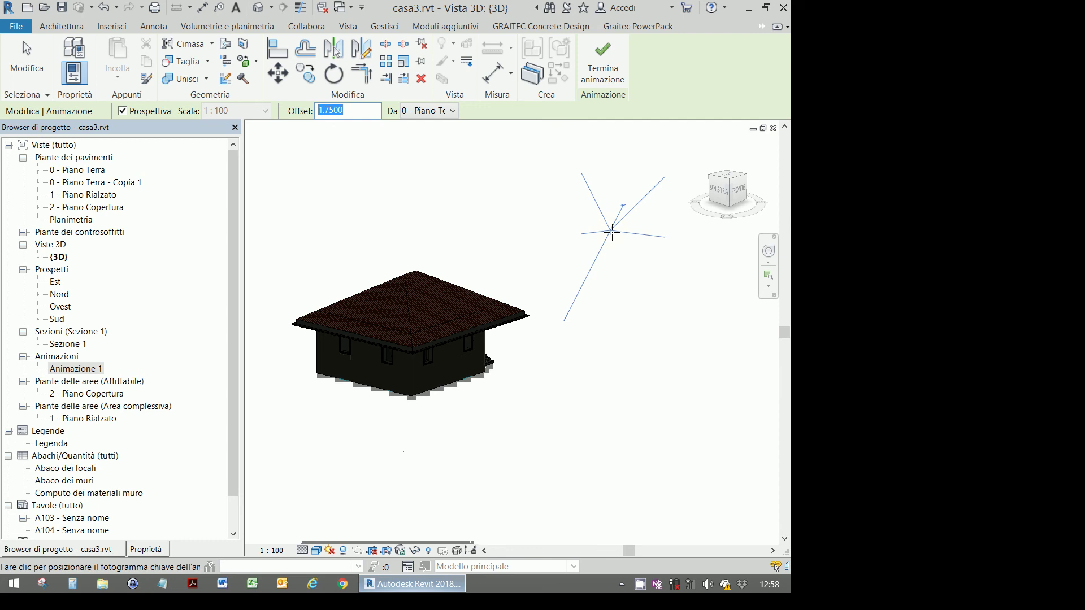
right_click(587, 255)
left_click(604, 260)
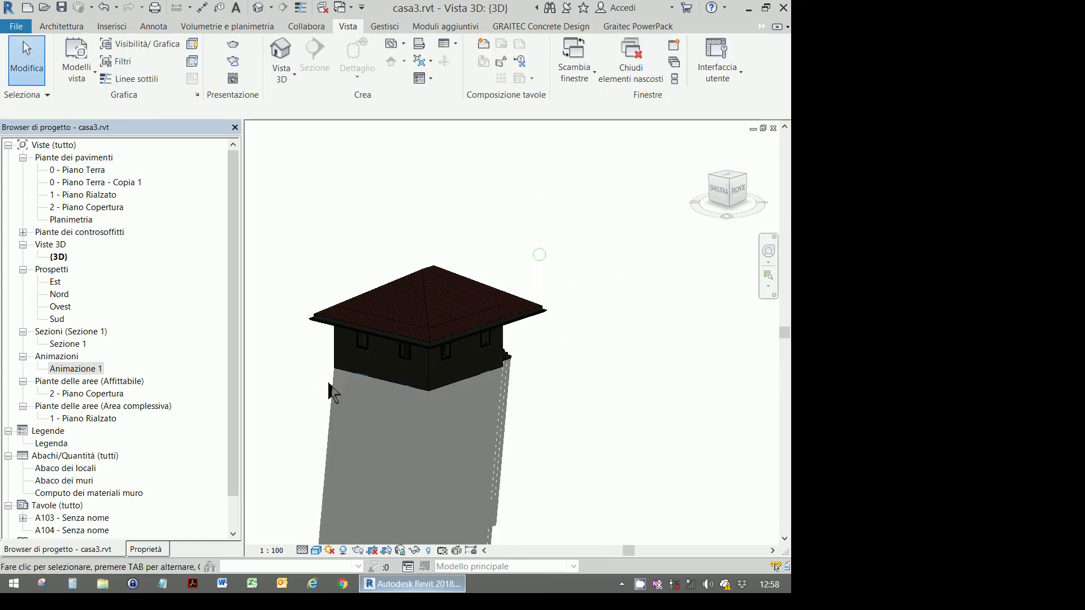
Reopen the Animazione 1 walkthrough view and select its crop frame
scroll(325, 376, "up", 2)
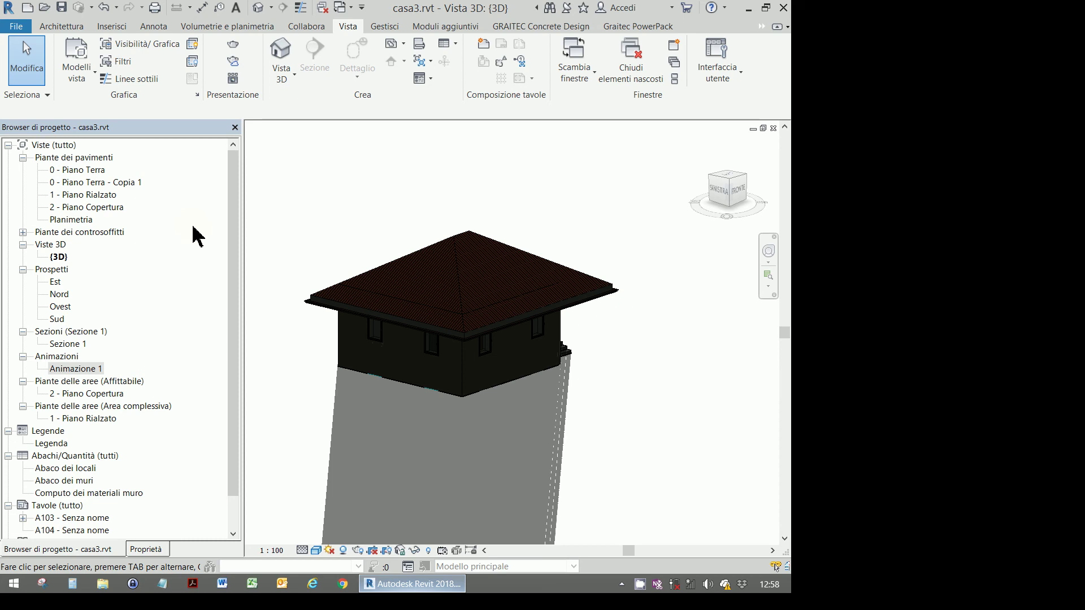
double_click(86, 371)
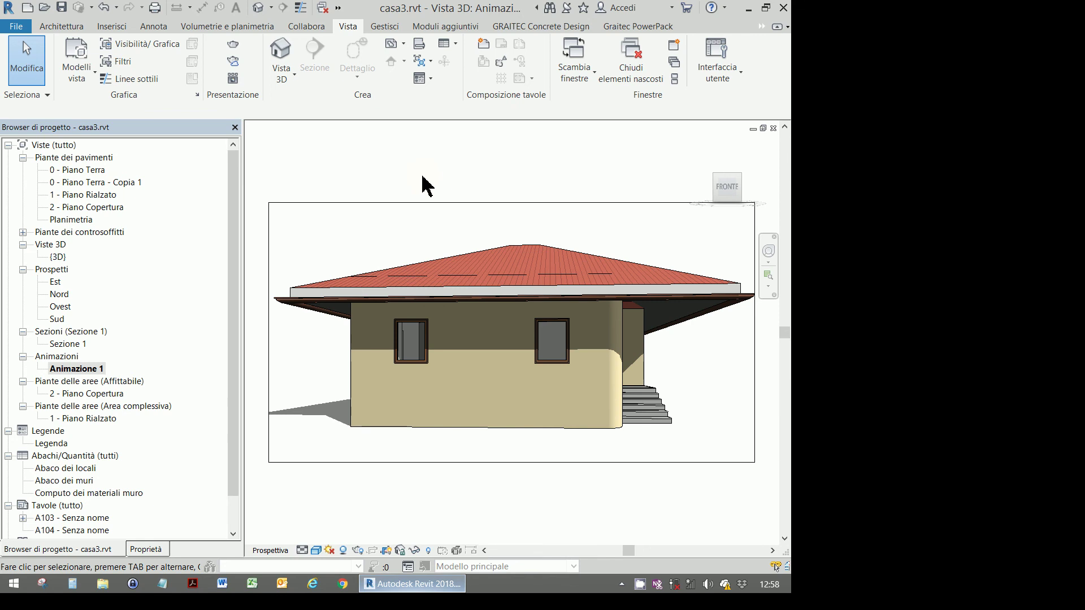
left_click(440, 205)
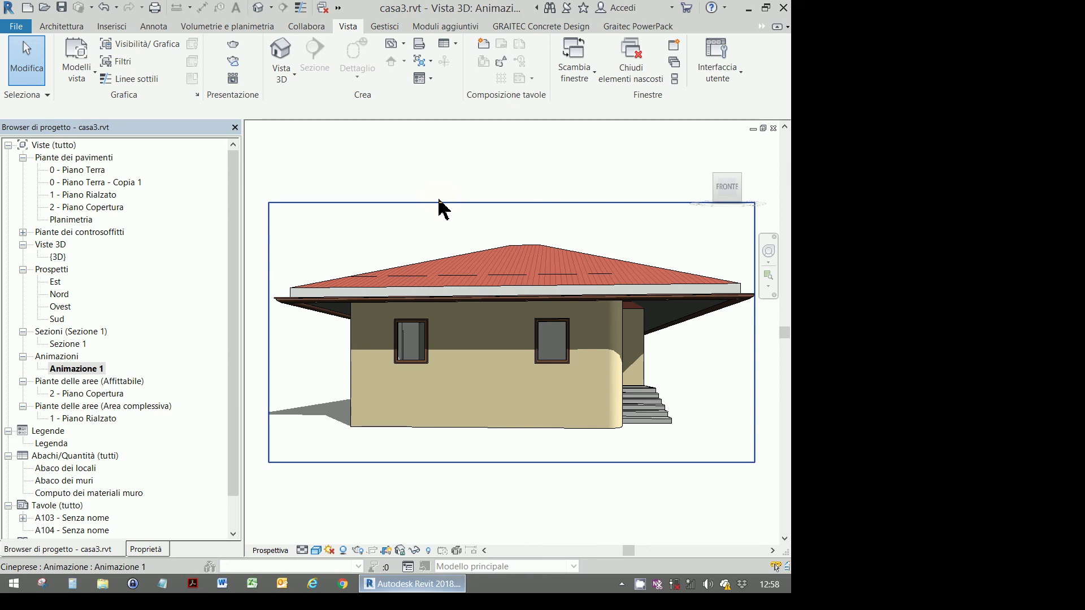
Pick commands twice from the right-click menu in the Animazione 1 view
right_click(648, 590)
left_click(660, 555)
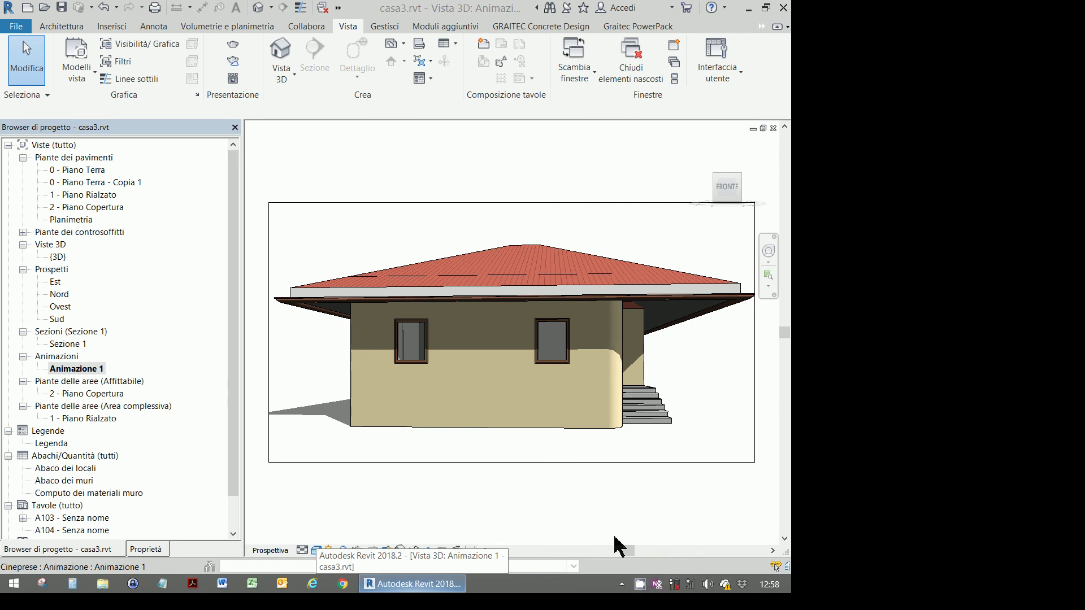
right_click(640, 585)
left_click(660, 558)
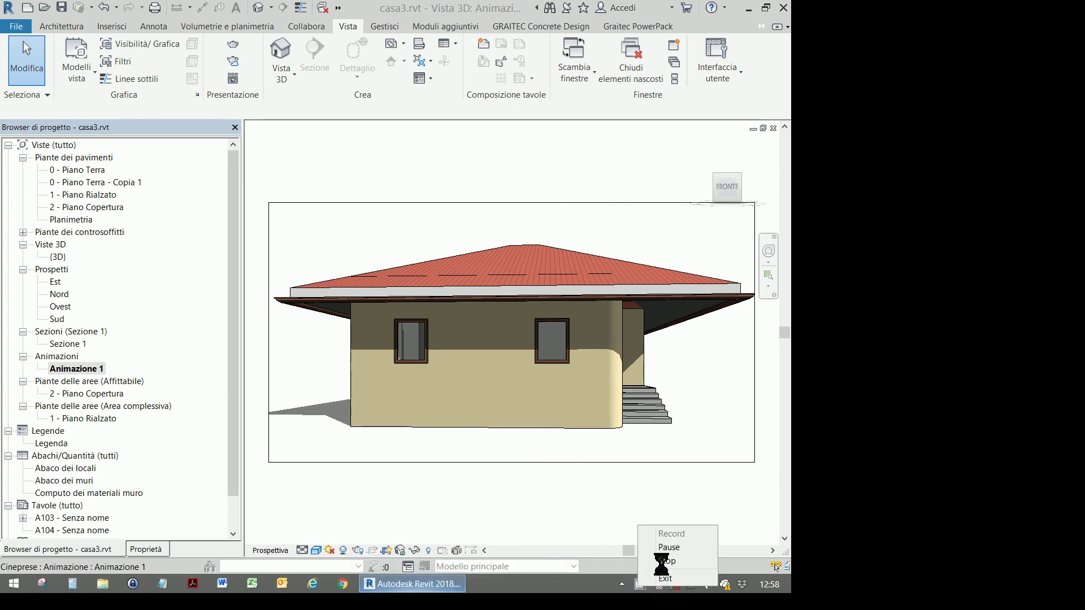